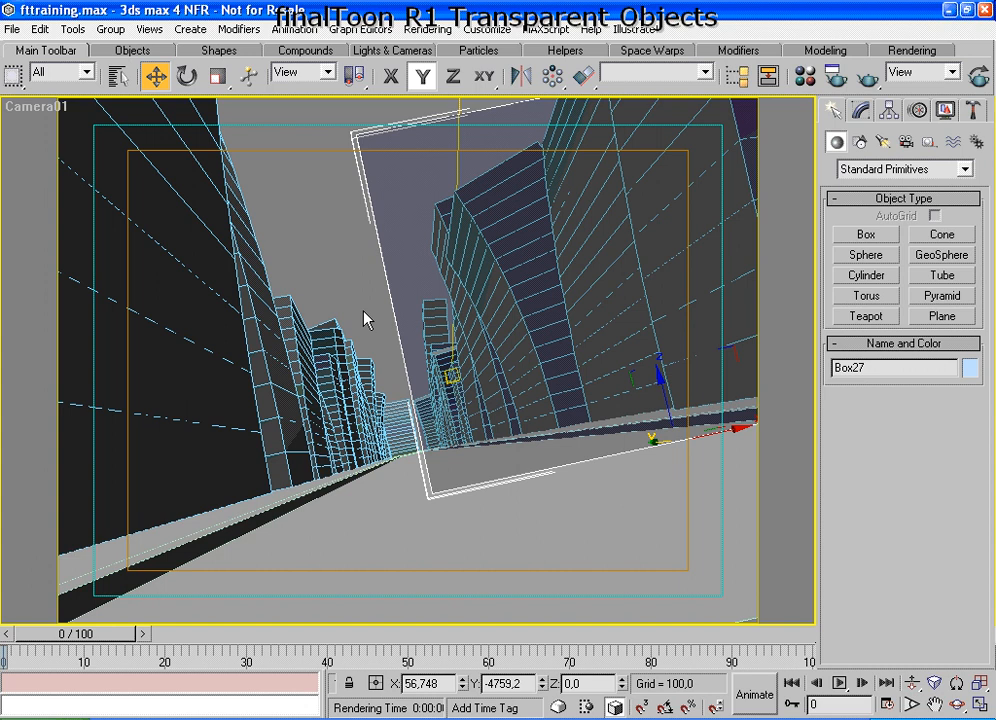
Examine the thin transparent box standing across the street in the Top and camera views.
key(w)
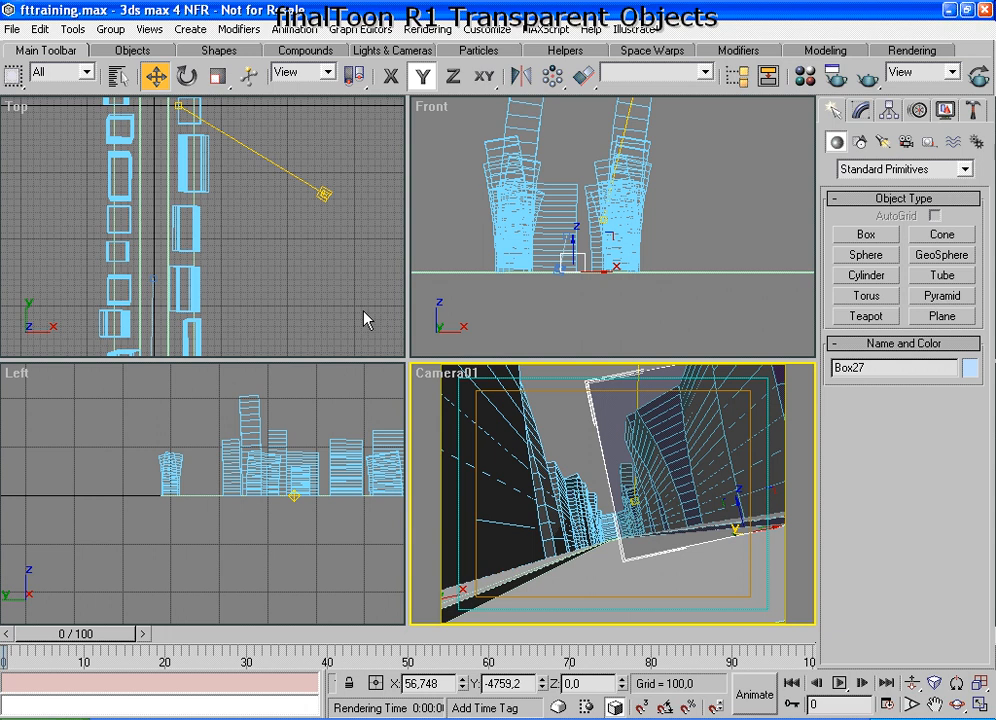
click(318, 290)
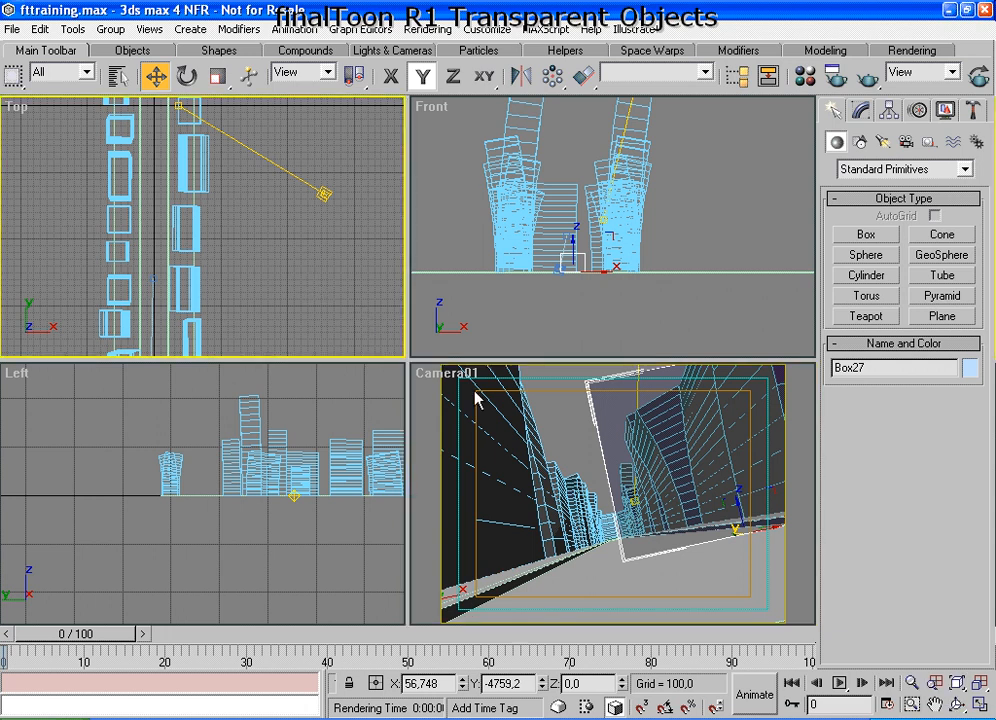
key(alt+z)
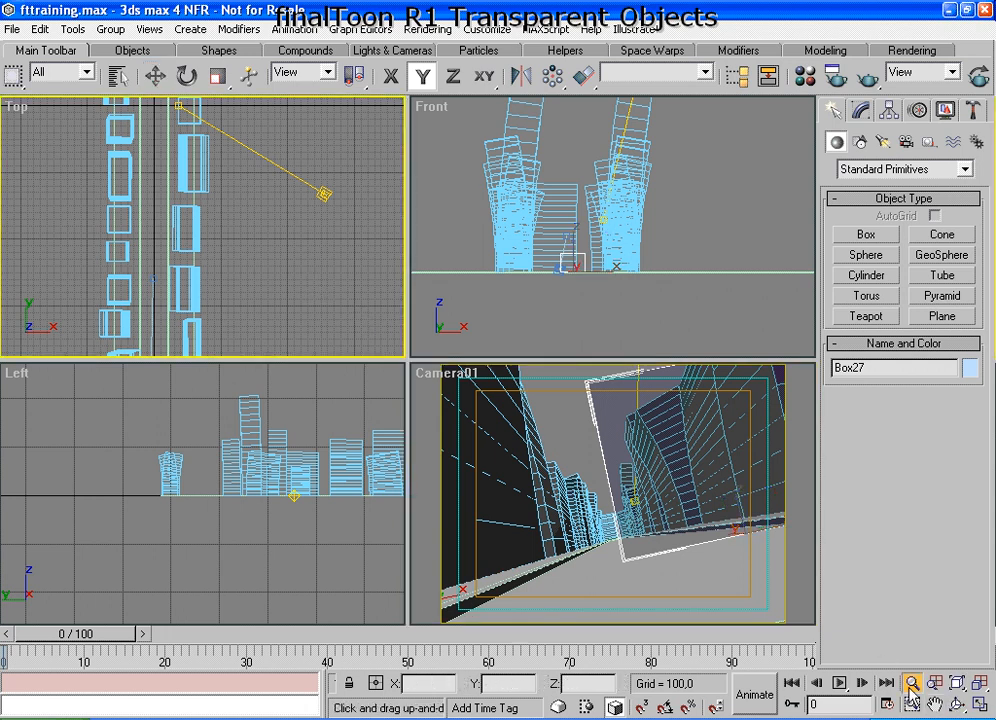
drag(230, 180, 240, 293)
middle_drag(249, 233, 273, 278)
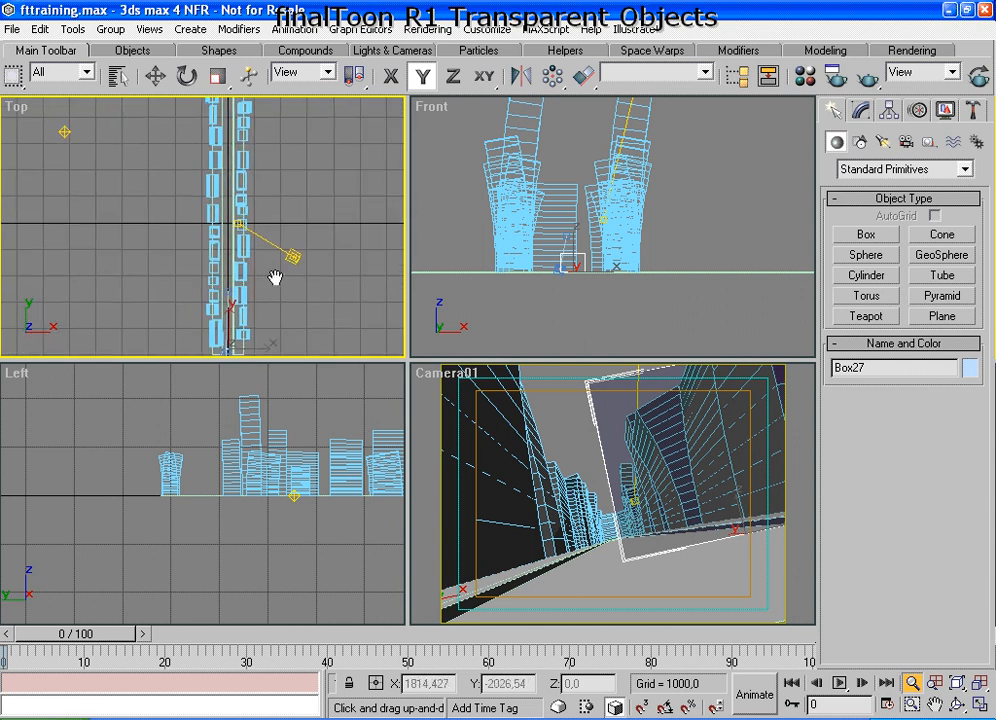
drag(259, 258, 267, 276)
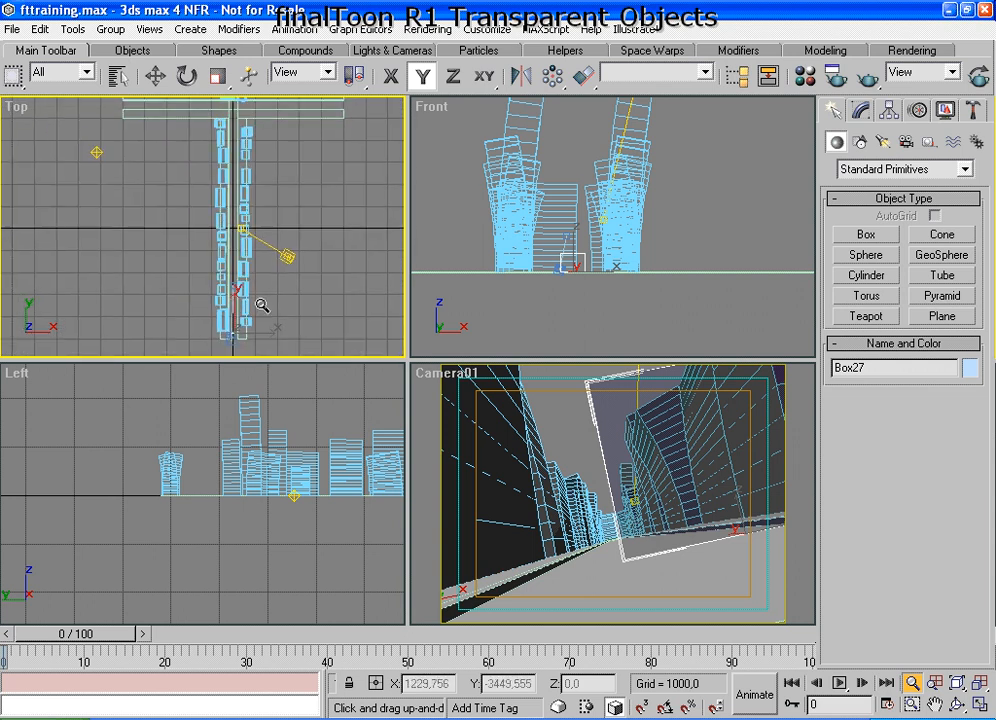
middle_drag(262, 307, 265, 297)
drag(192, 250, 250, 50)
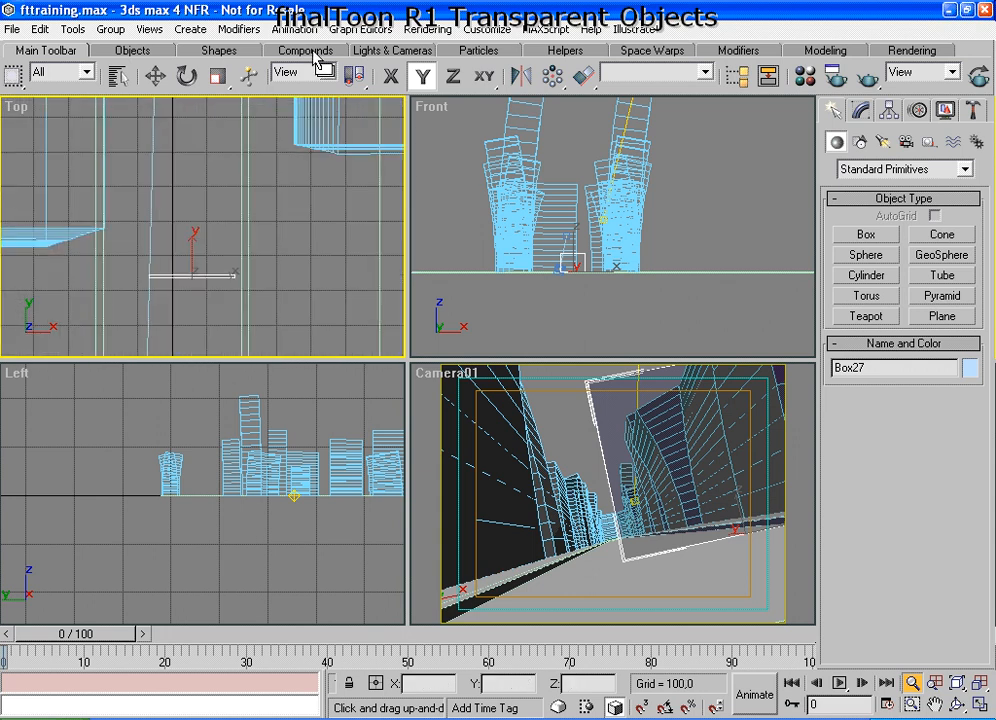
drag(207, 345, 222, 238)
middle_drag(222, 238, 240, 216)
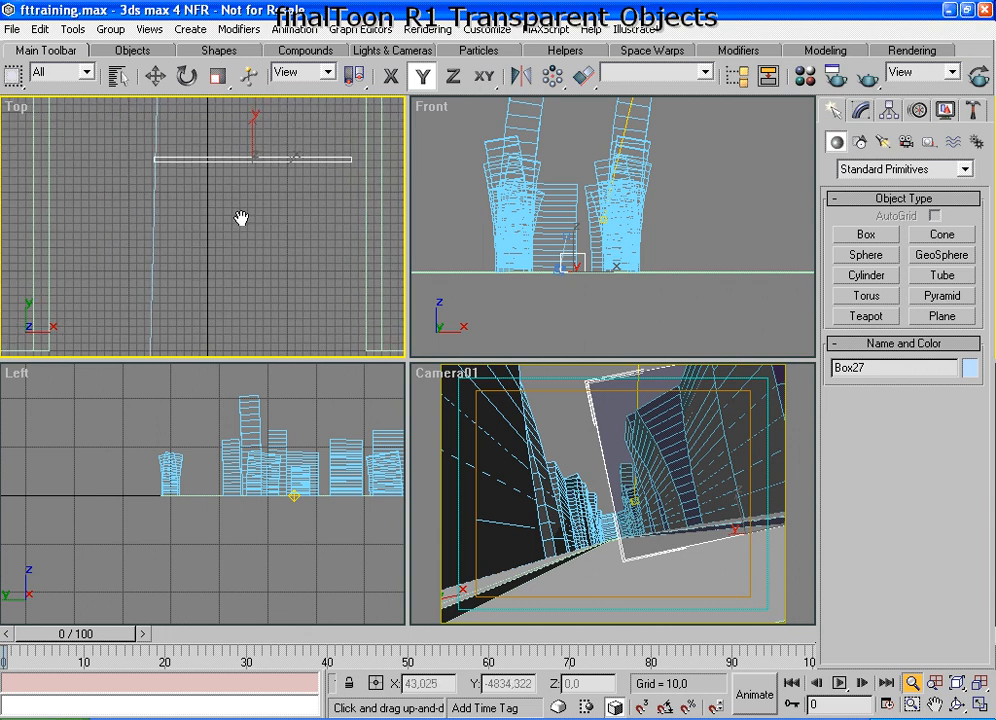
key(w)
right_click(585, 460)
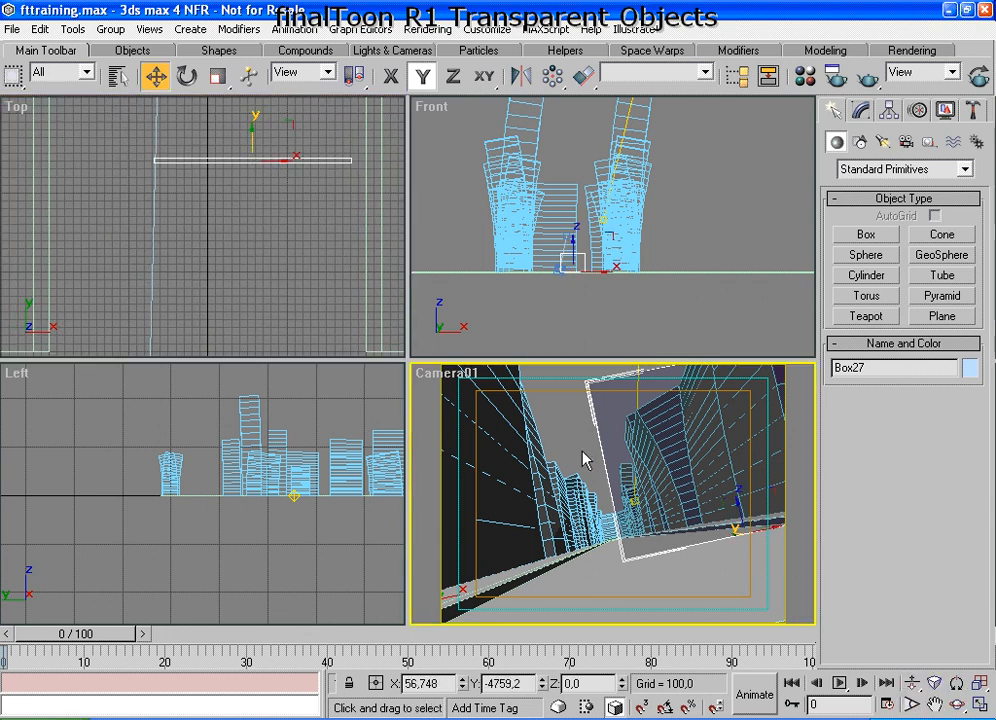
mouse_move(718, 380)
mouse_down()
mouse_move(570, 360)
mouse_move(605, 570)
mouse_move(790, 497)
mouse_move(720, 380)
mouse_up()
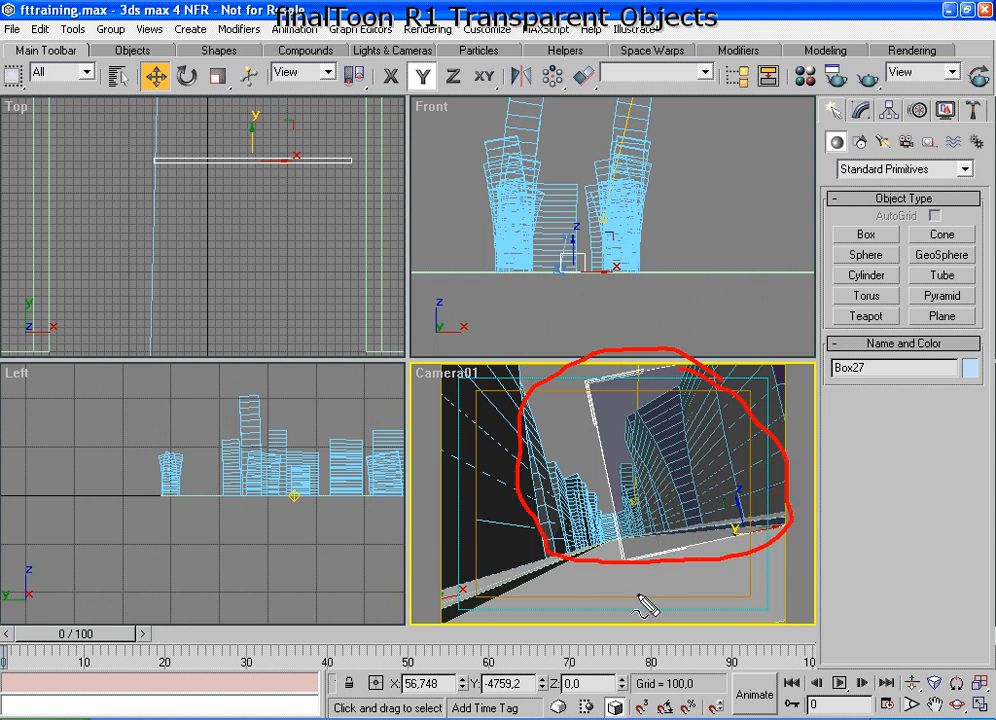
key(Escape)
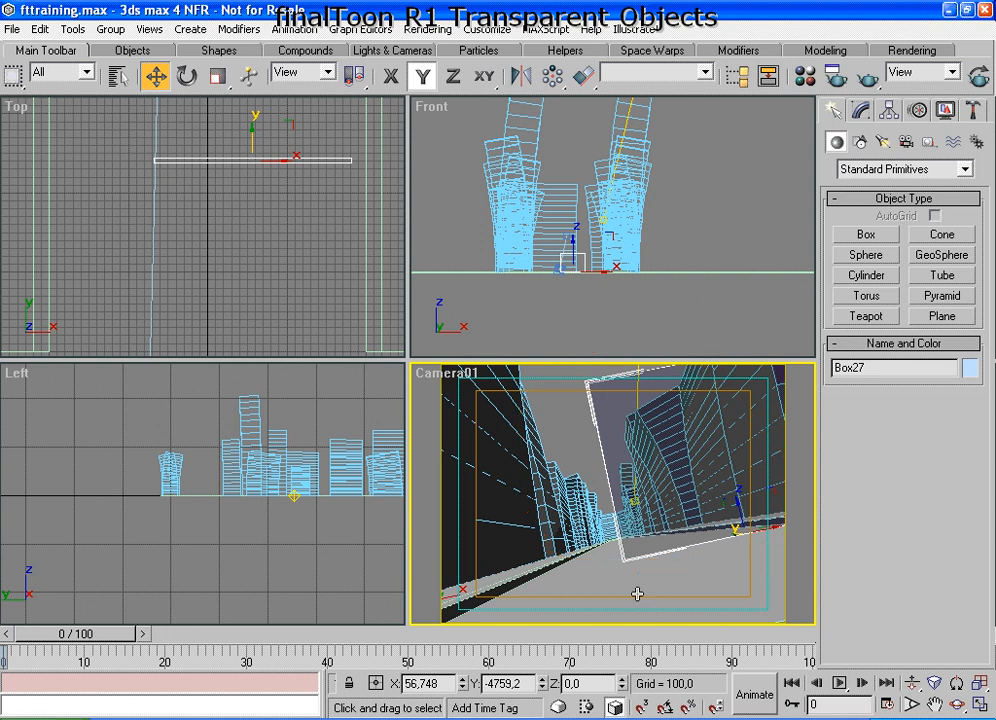
Render the full-size Camera01 view to inspect the building outlines behind the transparent box, and close the rendered frame.
key(w)
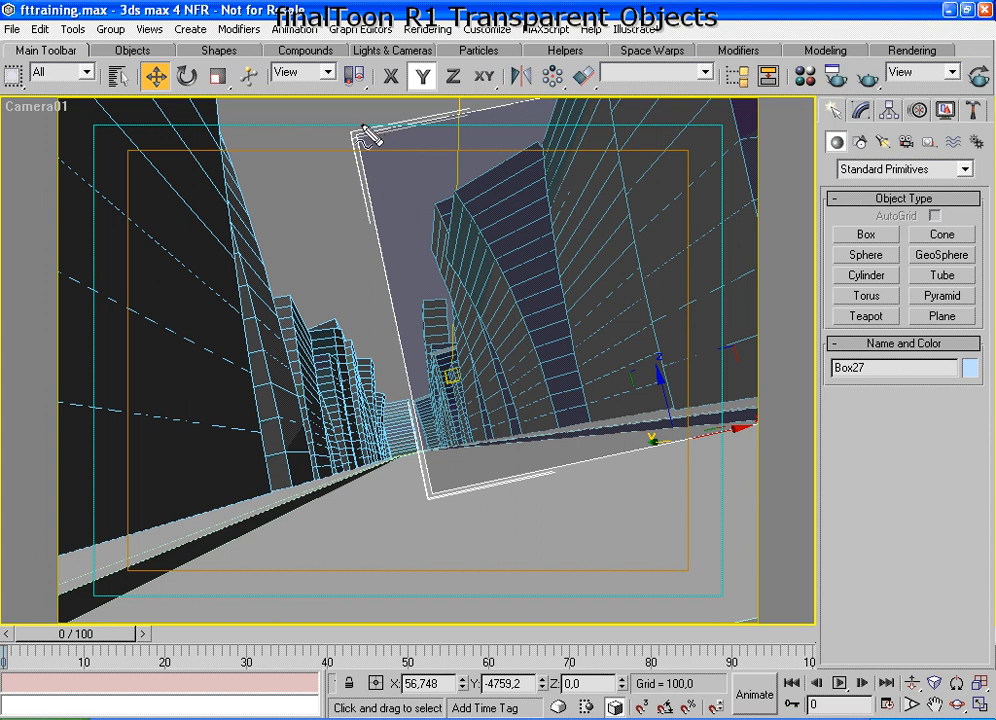
mouse_move(357, 113)
mouse_down()
mouse_move(380, 310)
mouse_move(440, 500)
mouse_move(572, 530)
mouse_move(740, 485)
mouse_move(811, 249)
mouse_move(640, 71)
mouse_move(435, 90)
mouse_move(345, 130)
mouse_up()
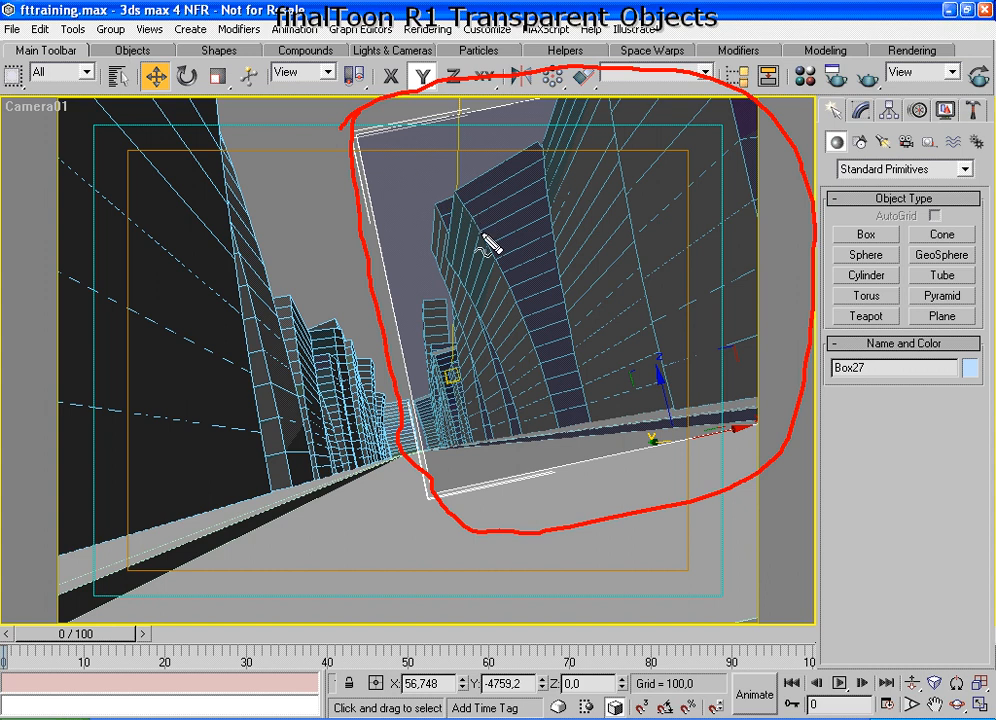
key(Escape)
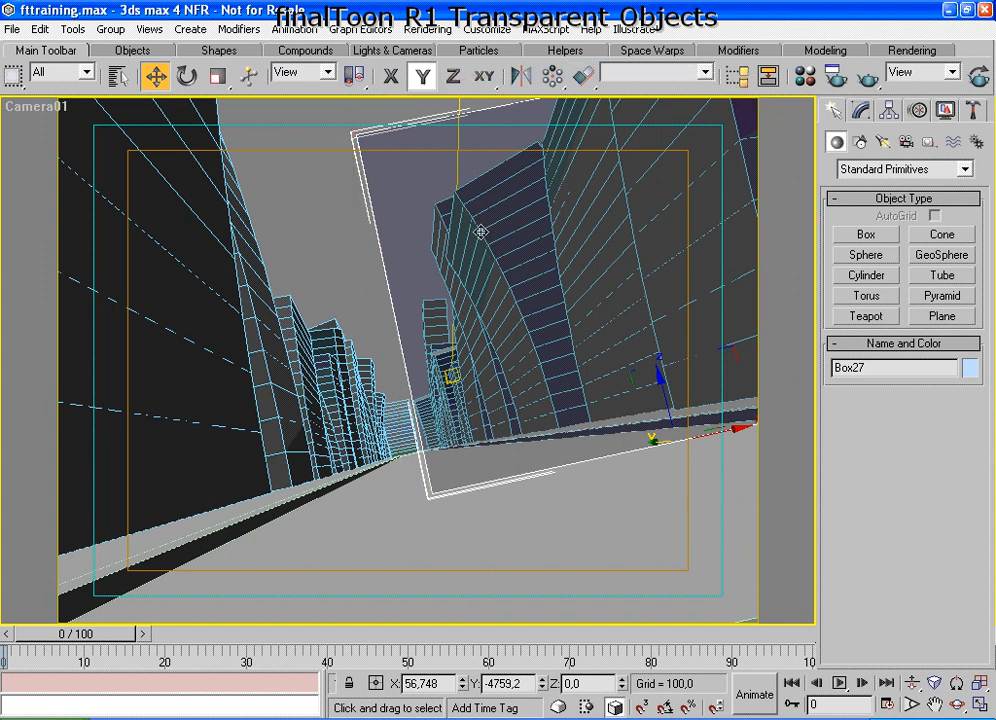
click(868, 80)
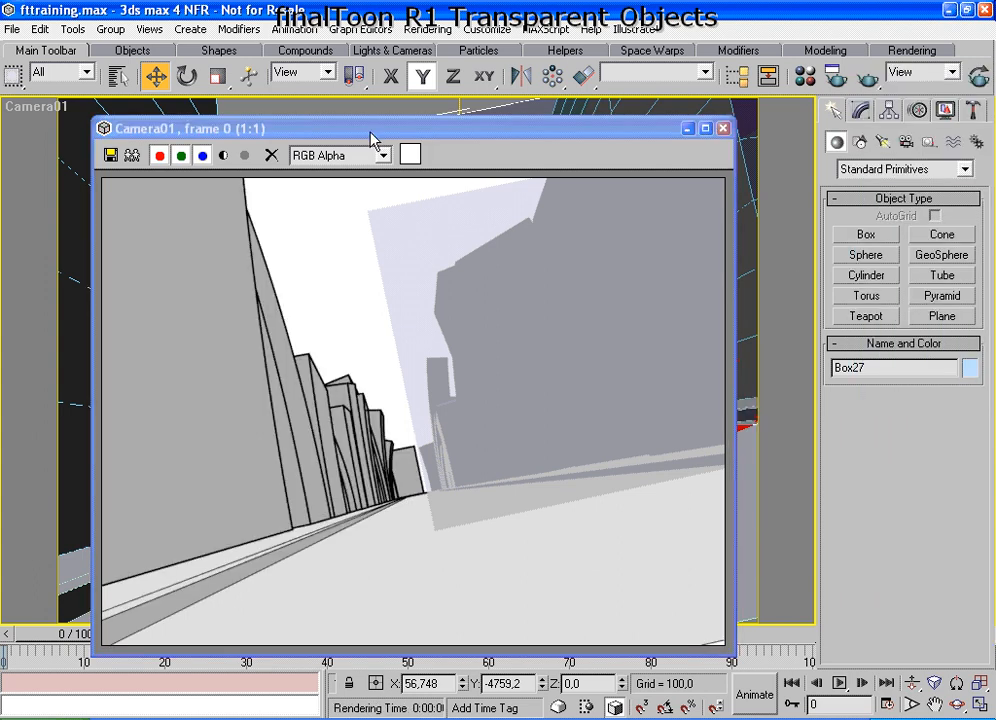
drag(373, 135, 305, 119)
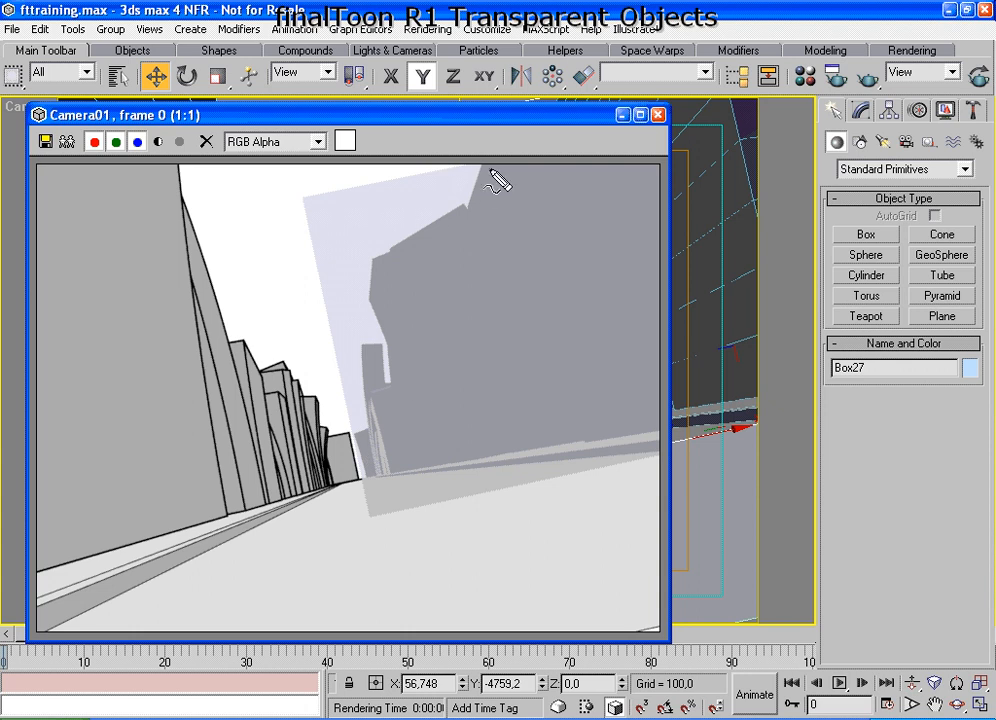
mouse_move(455, 170)
mouse_down()
mouse_move(312, 234)
mouse_move(330, 480)
mouse_move(445, 542)
mouse_move(678, 451)
mouse_move(600, 216)
mouse_move(420, 168)
mouse_up()
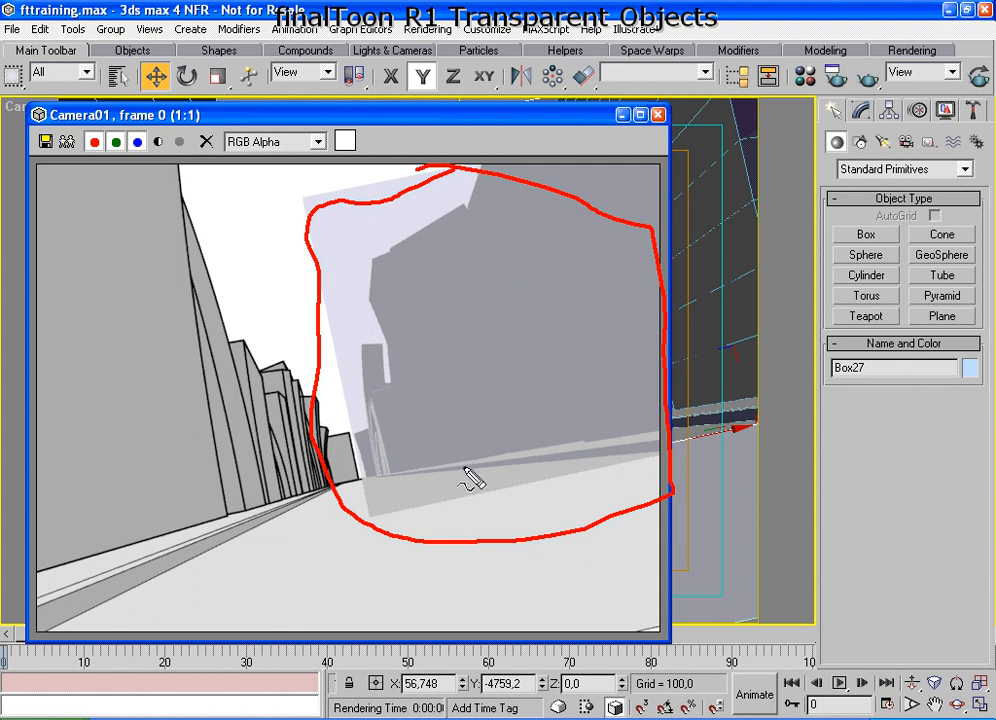
key(Escape)
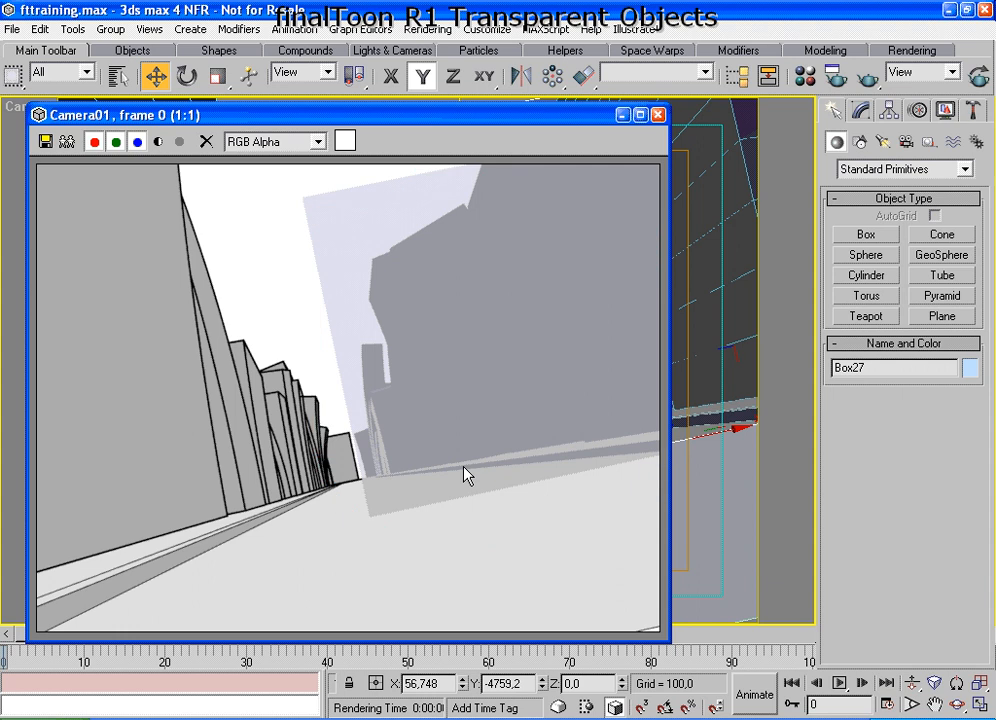
click(658, 115)
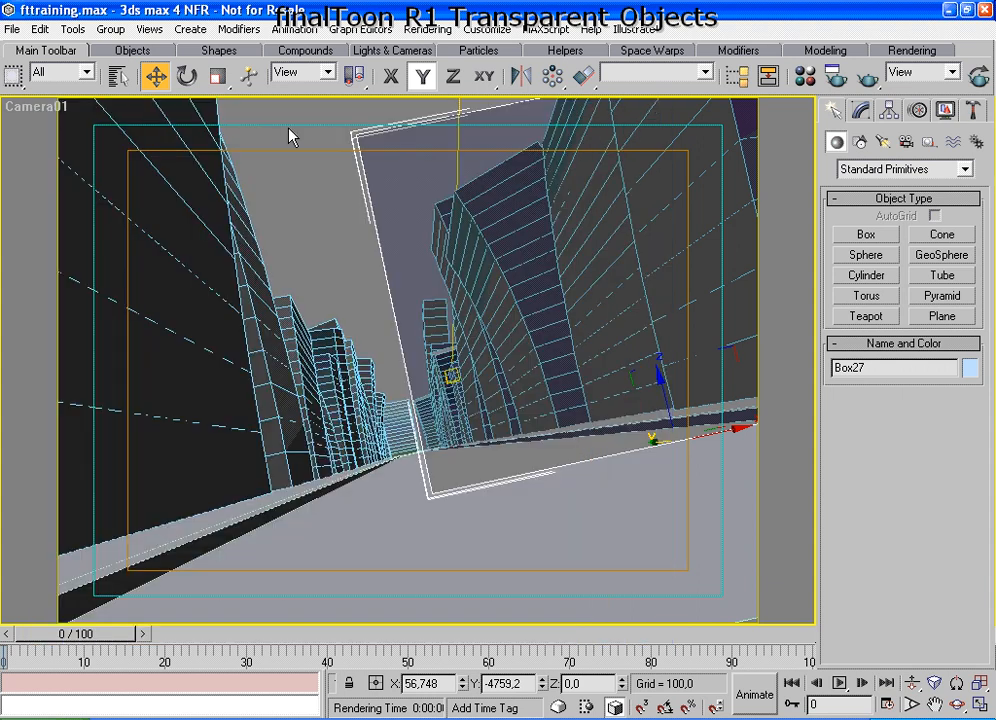
Turn off Renderable in the object properties of the transparent box.
right_click(371, 212)
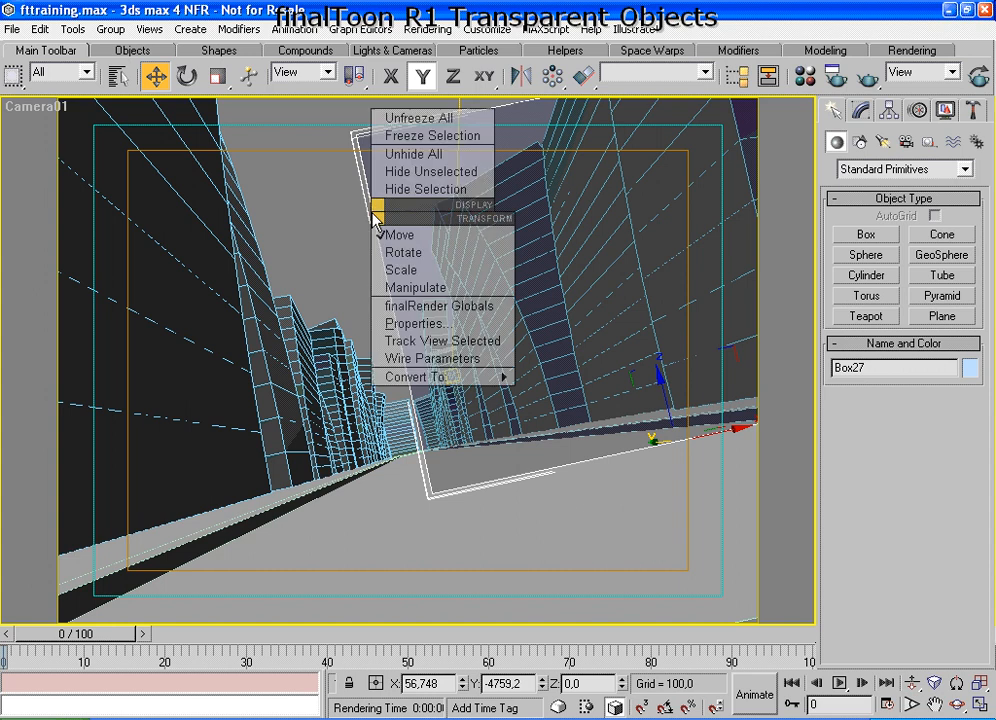
click(419, 329)
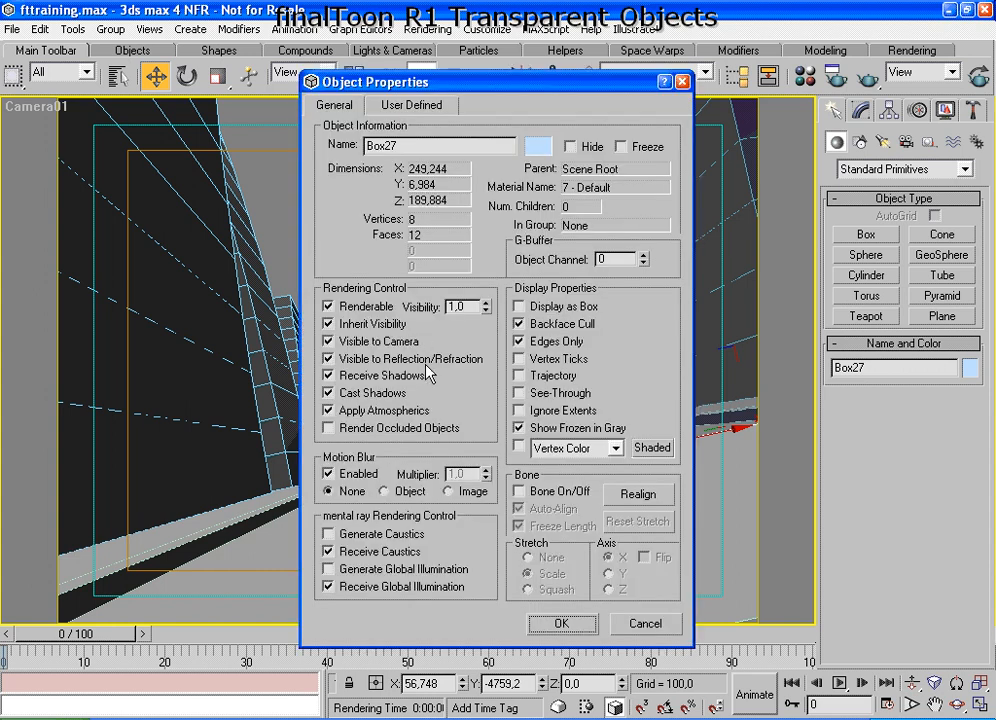
click(344, 309)
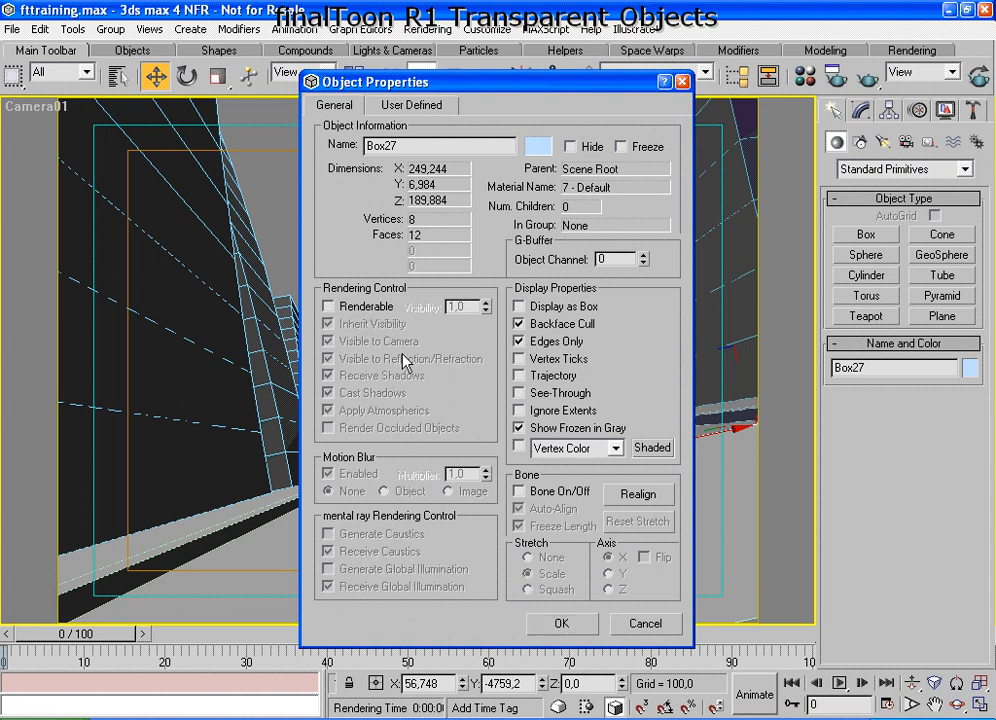
click(563, 623)
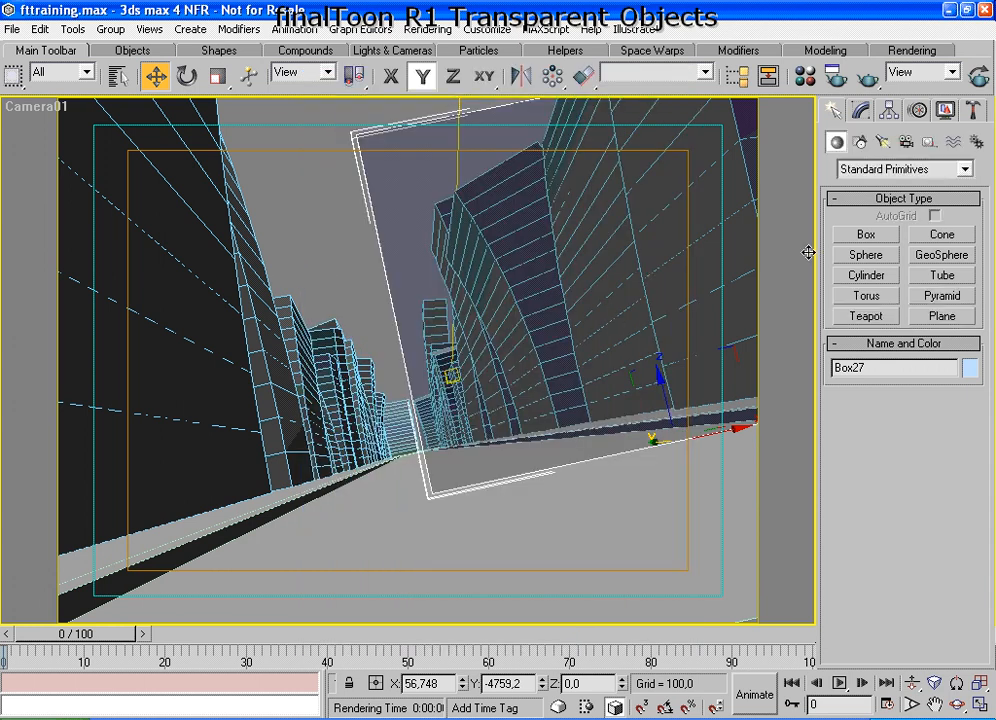
Render the Camera01 view without the transparent box to inspect the building outlines, and close the rendered frame.
click(867, 79)
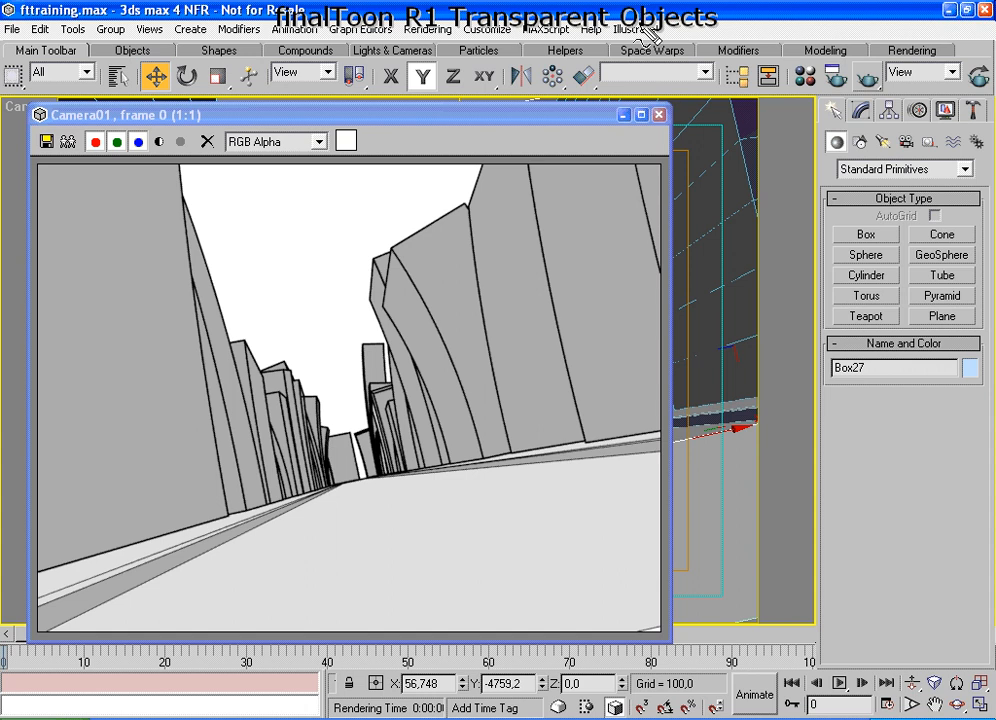
mouse_move(472, 192)
mouse_down()
mouse_move(398, 380)
mouse_move(430, 168)
mouse_up()
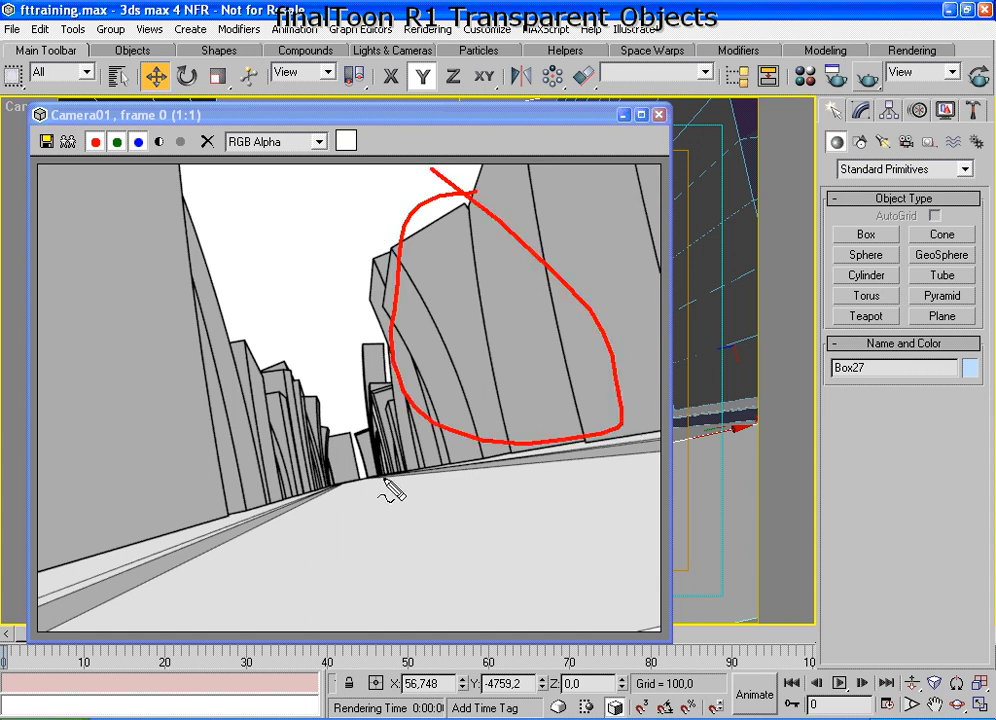
key(Escape)
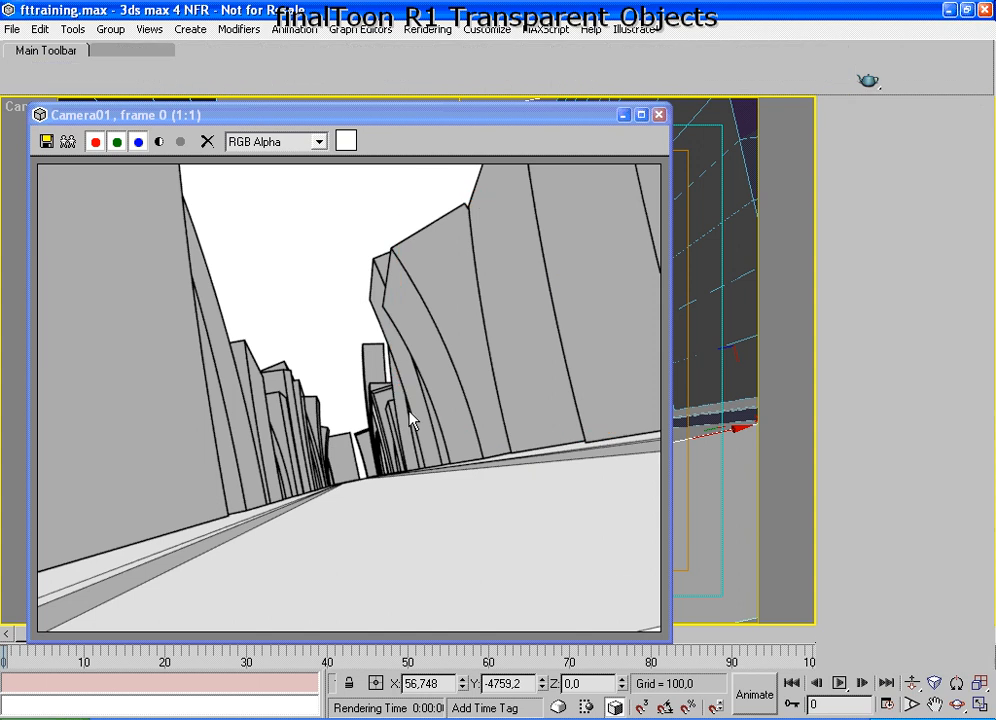
click(659, 115)
Turn Renderable back on in the object properties of the transparent box.
right_click(378, 238)
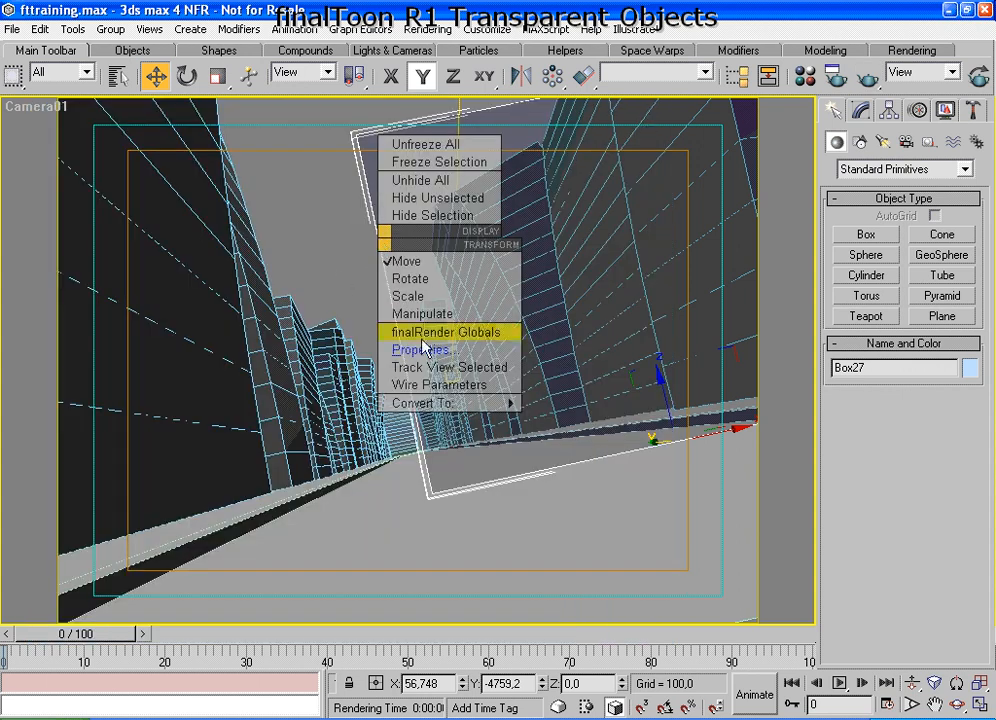
click(400, 347)
click(328, 306)
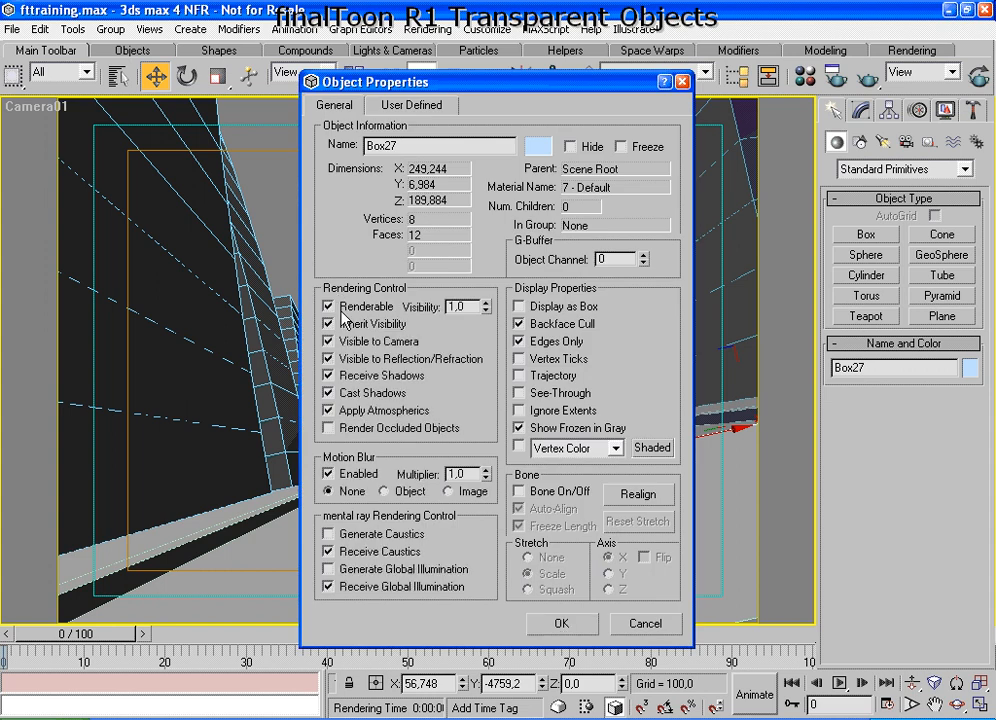
click(562, 624)
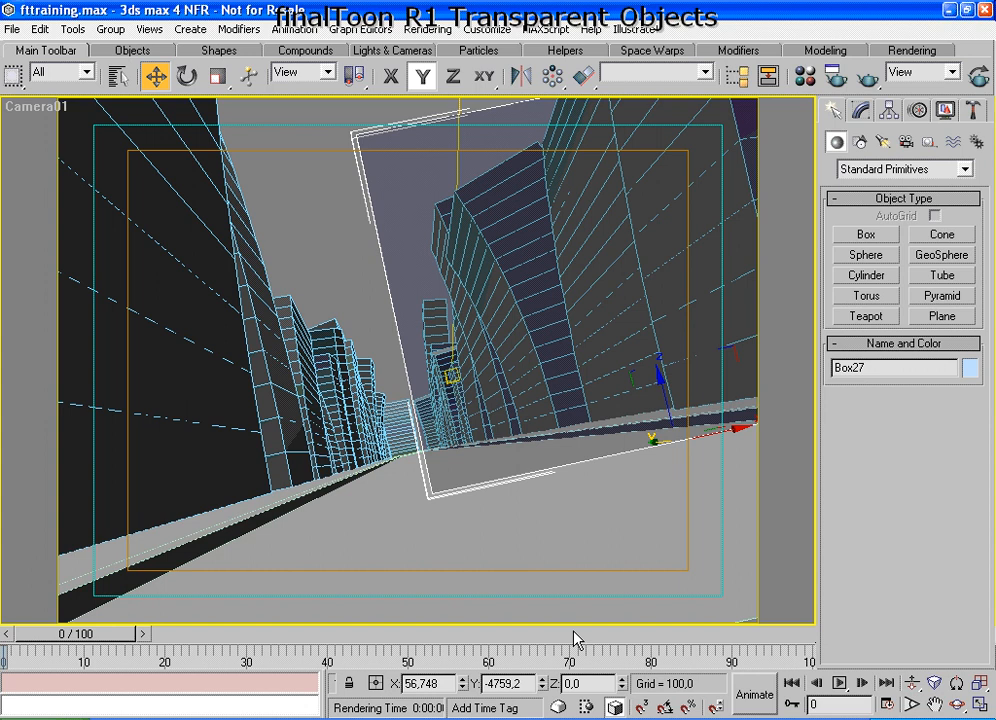
Open the Material Editor and examine the sample materials used in the scene.
click(806, 80)
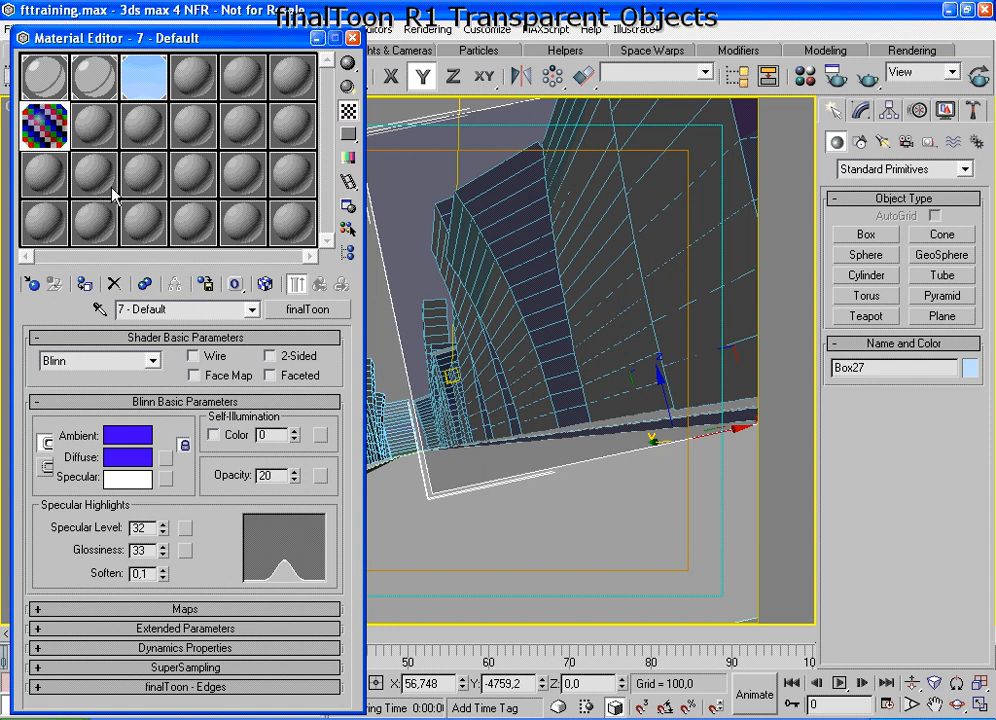
mouse_move(50, 140)
mouse_down()
mouse_move(251, 78)
mouse_move(85, 36)
mouse_move(37, 100)
mouse_up()
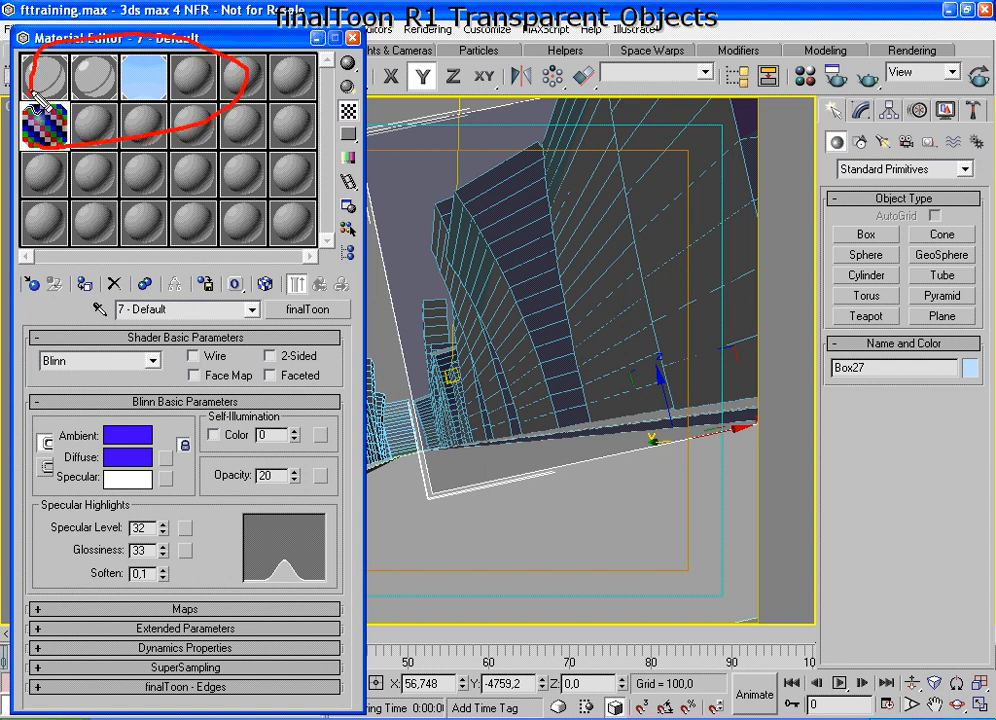
key(ctrl+shift+d)
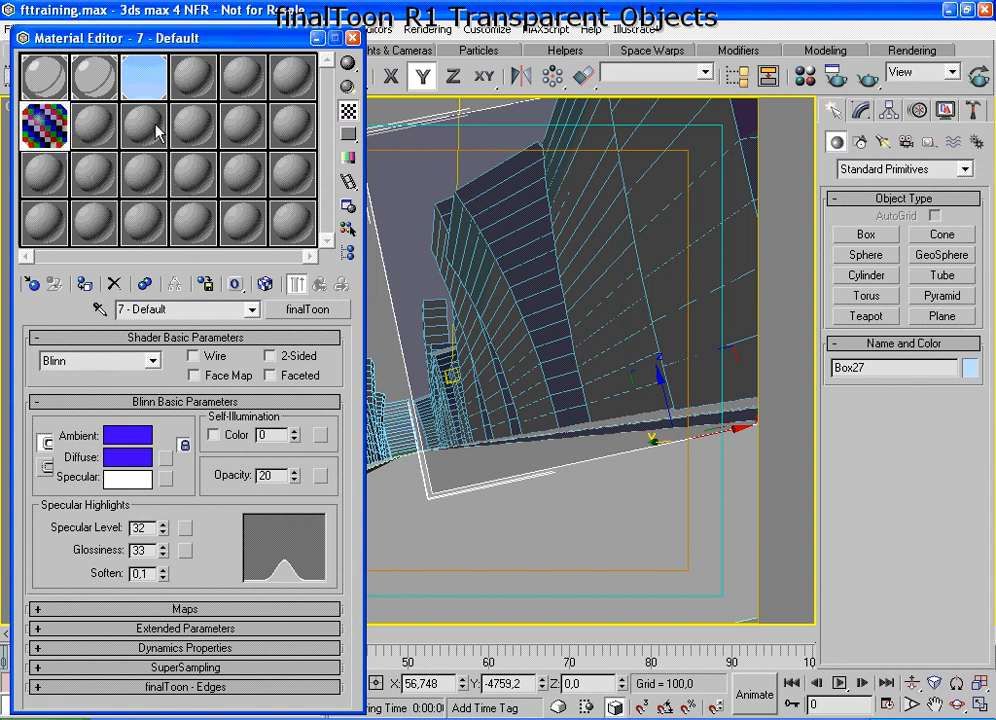
key(ctrl+shift+d)
mouse_move(165, 60)
mouse_down()
mouse_move(97, 82)
mouse_move(176, 117)
mouse_up()
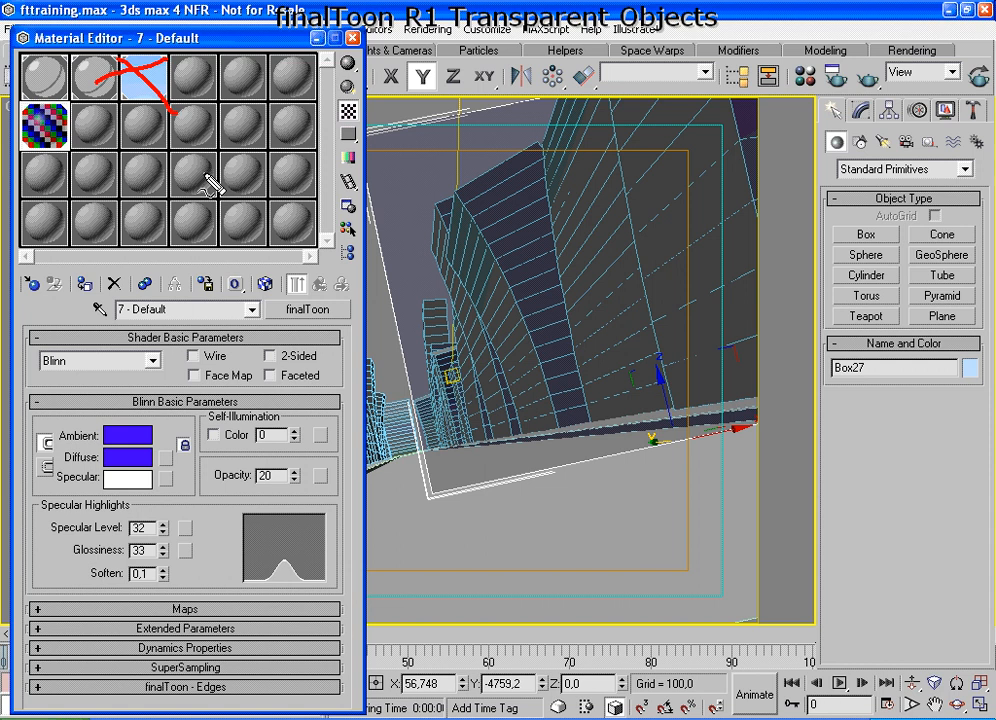
key(ctrl+shift+d)
key(ctrl+shift+d)
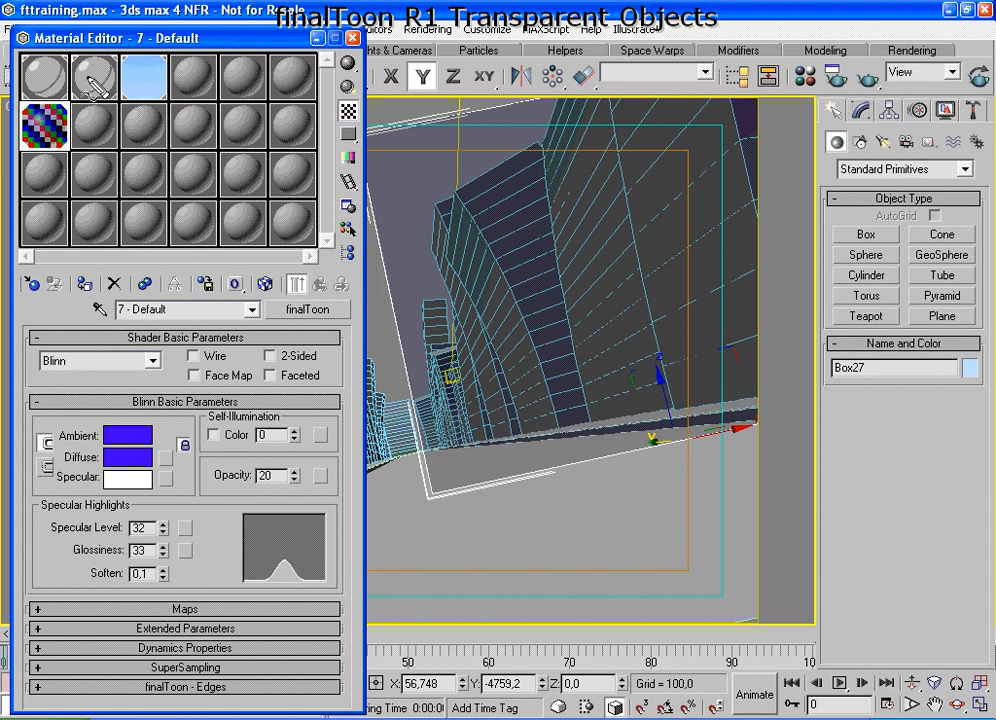
mouse_move(102, 63)
mouse_down()
mouse_move(87, 76)
mouse_move(103, 90)
mouse_move(99, 60)
mouse_move(38, 62)
mouse_move(46, 94)
mouse_move(53, 64)
mouse_up()
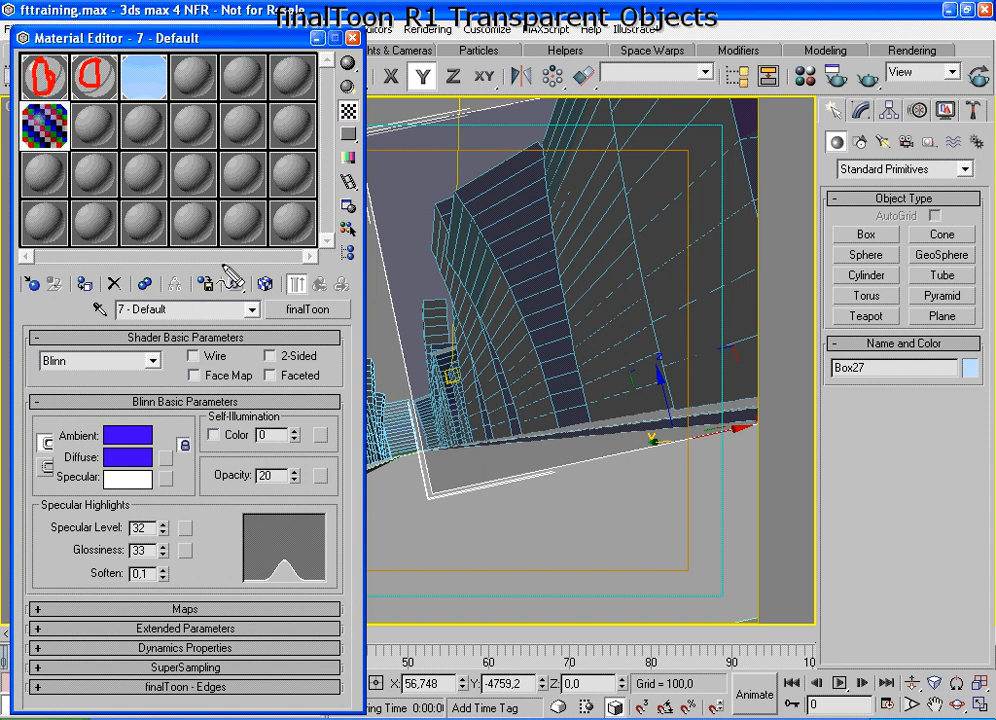
key(Escape)
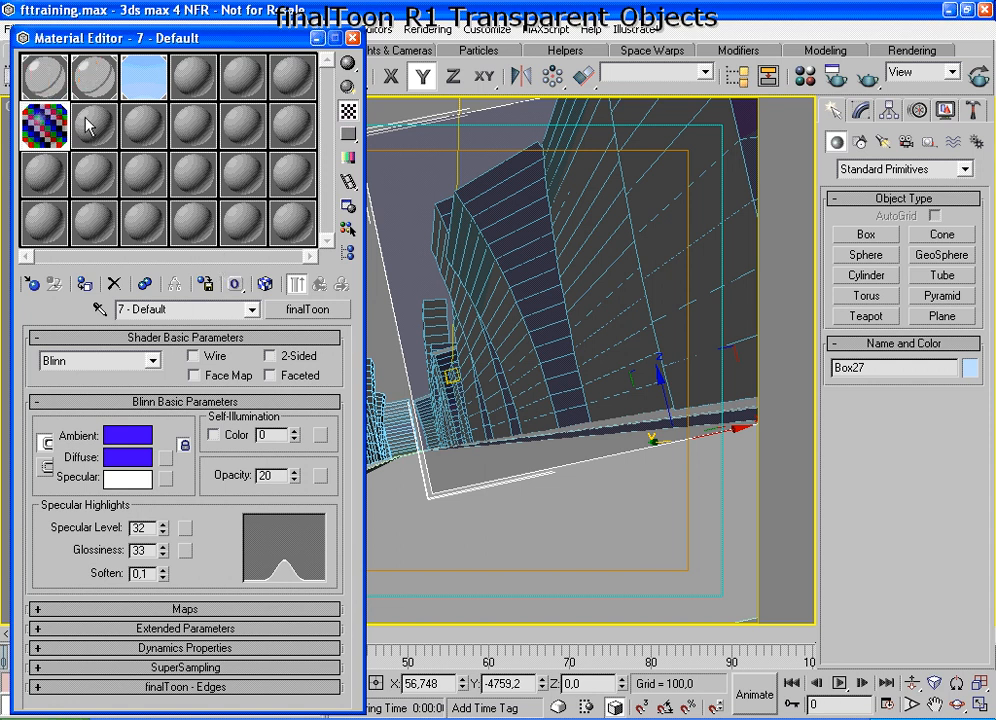
Review the finalToon shader parameters of the 1 - Default material and collapse that section.
click(38, 80)
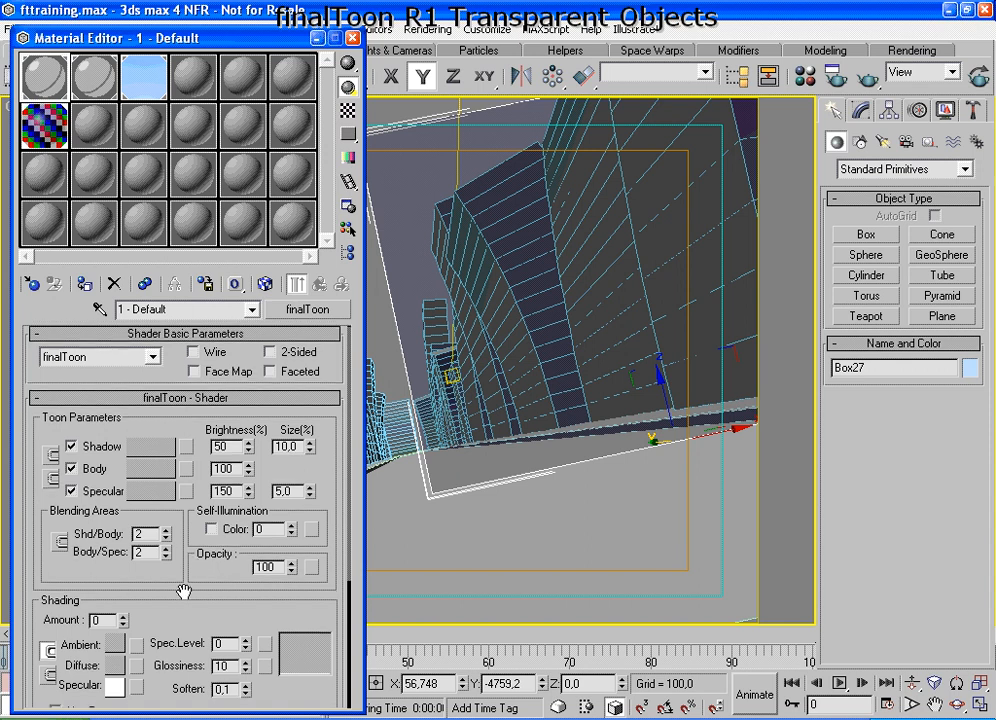
mouse_move(184, 591)
mouse_down()
mouse_move(185, 549)
mouse_move(185, 578)
mouse_up()
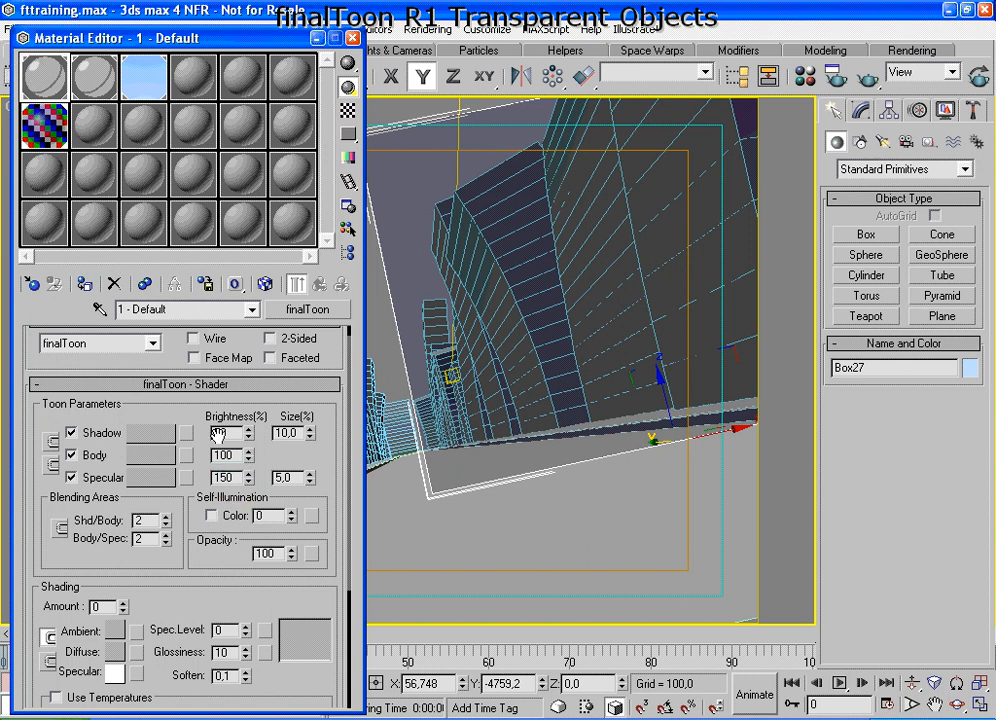
click(176, 385)
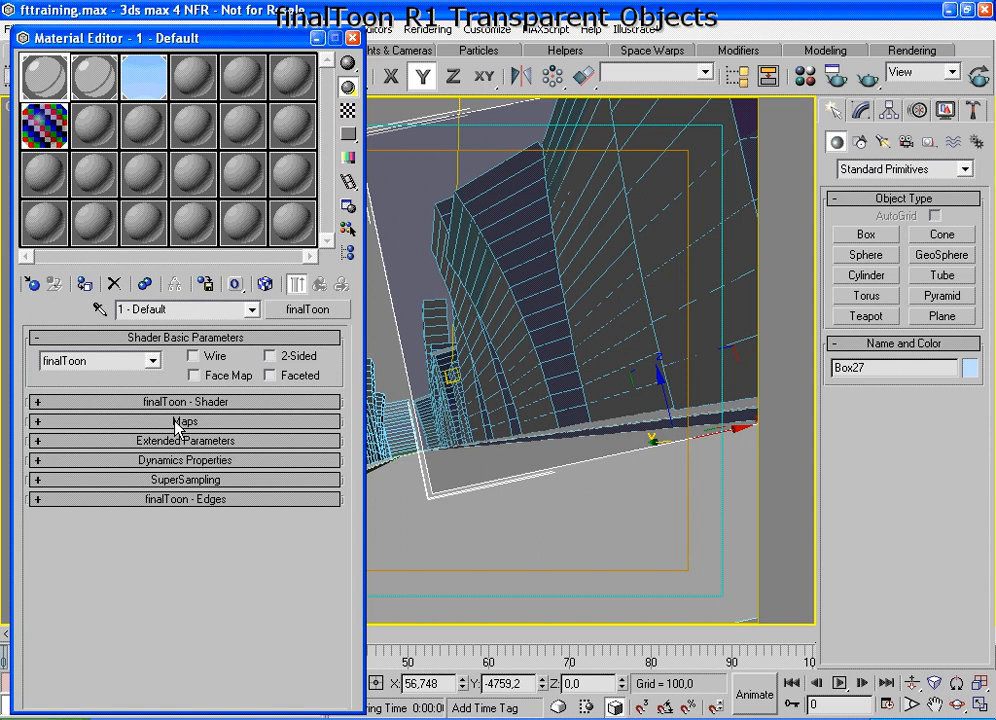
Inspect the finalToon edge settings of the 1 - Default material and the line style assigned to its visible folds.
click(170, 500)
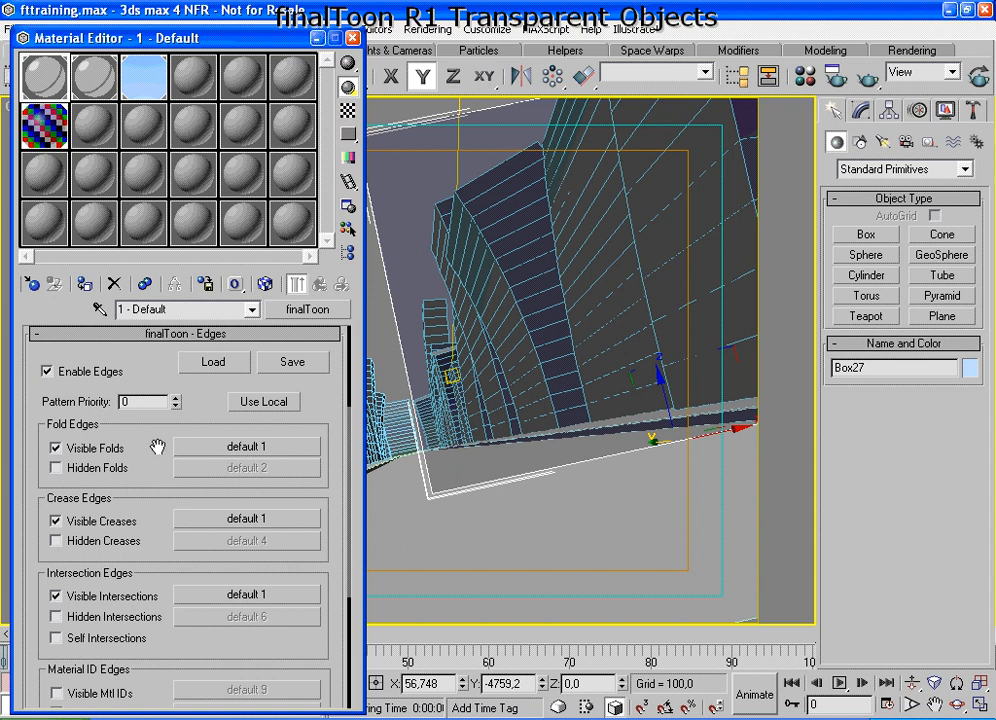
drag(157, 437, 152, 488)
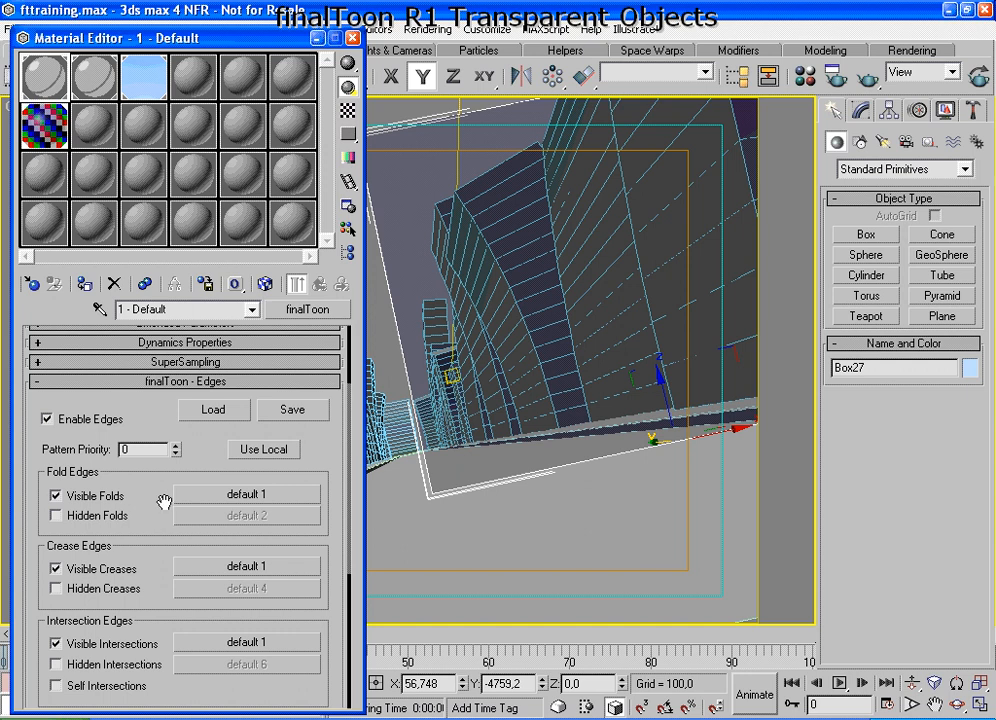
drag(160, 505, 160, 413)
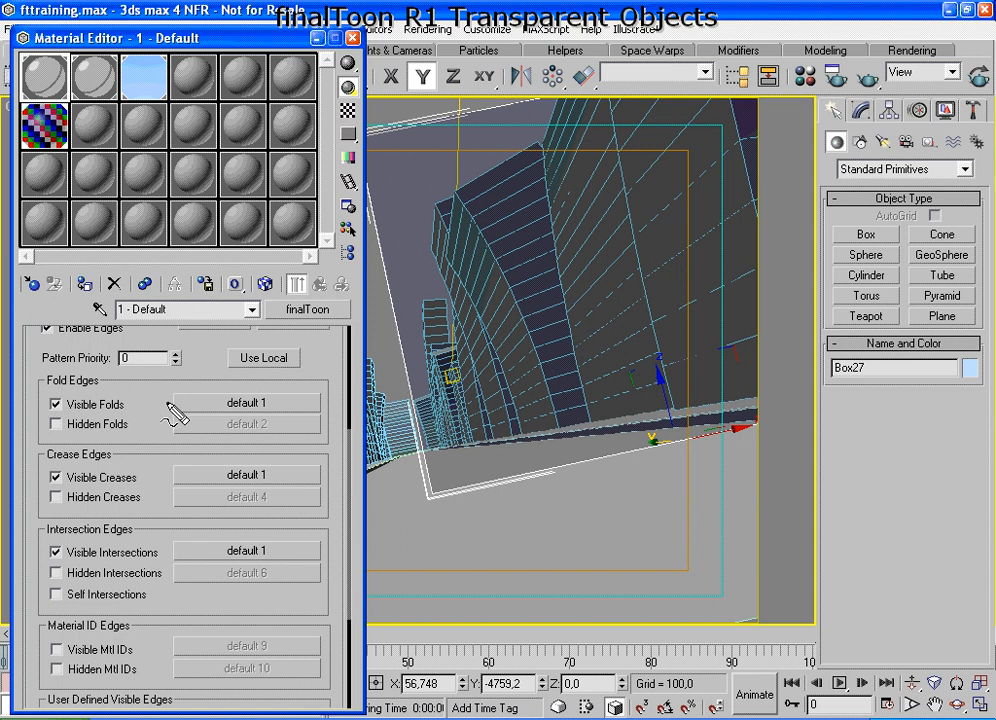
mouse_move(168, 401)
mouse_down()
mouse_move(131, 410)
mouse_move(157, 471)
mouse_move(155, 551)
mouse_up()
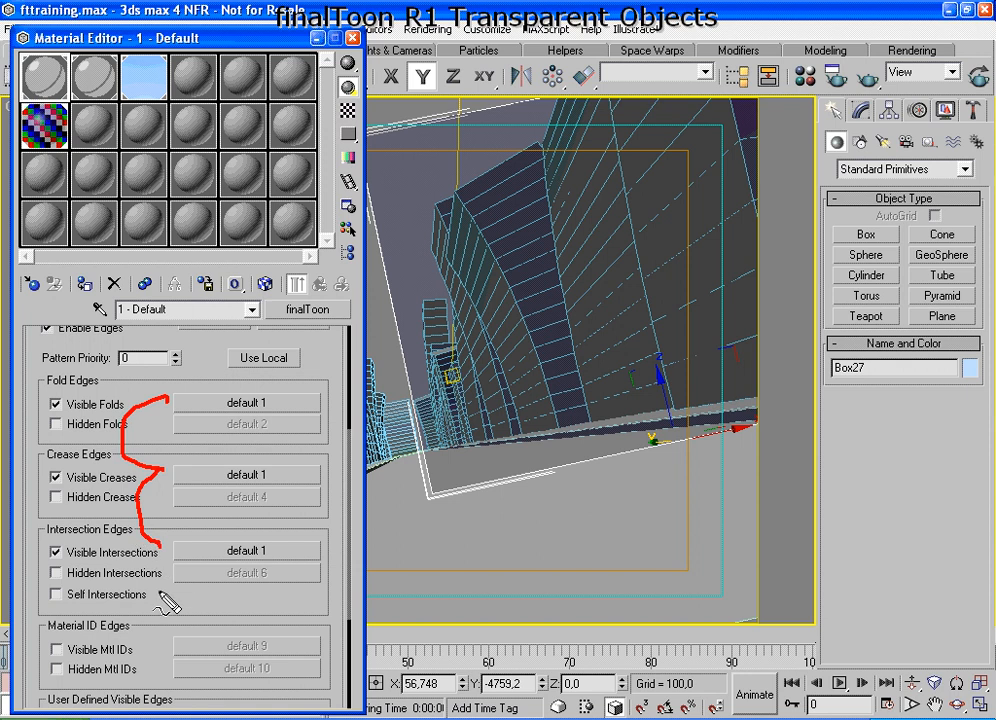
click(247, 402)
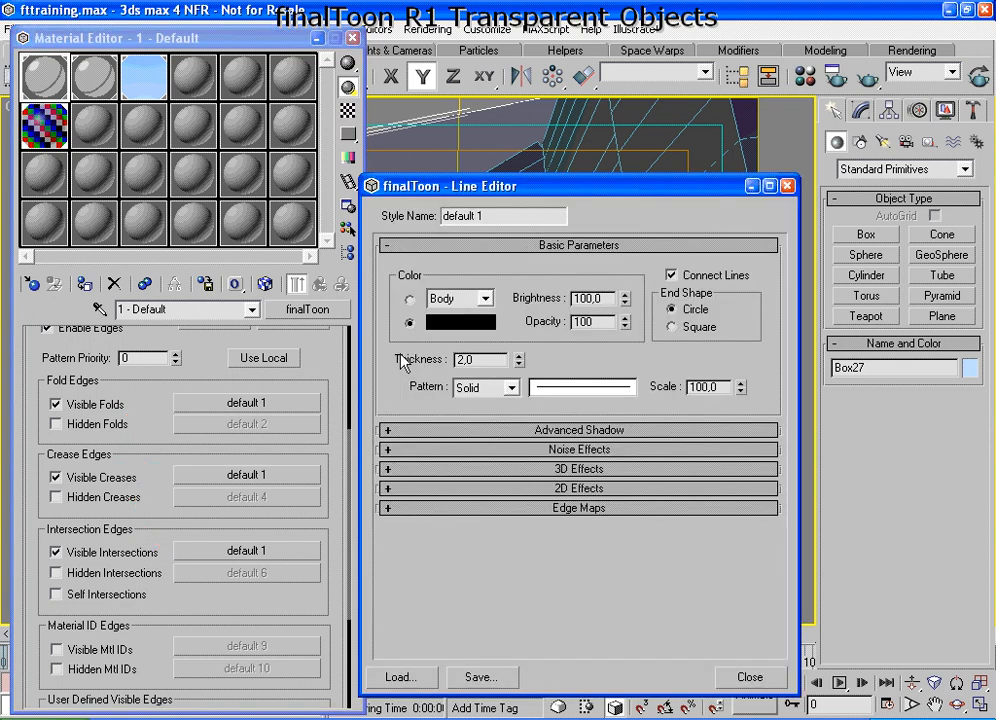
drag(473, 357, 440, 368)
click(750, 677)
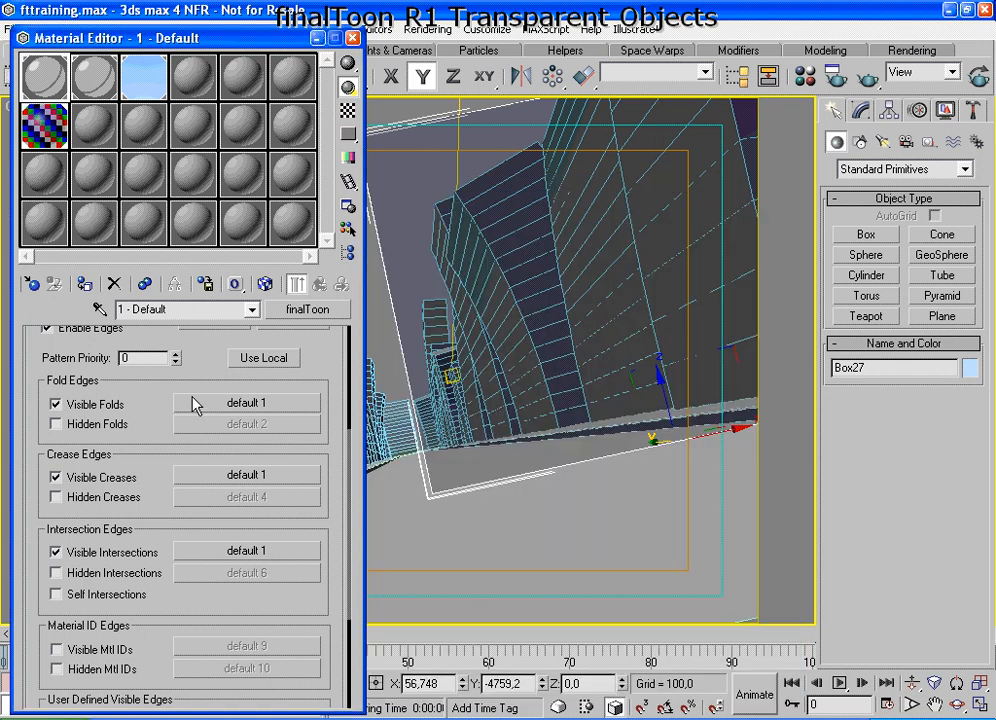
drag(200, 370, 205, 516)
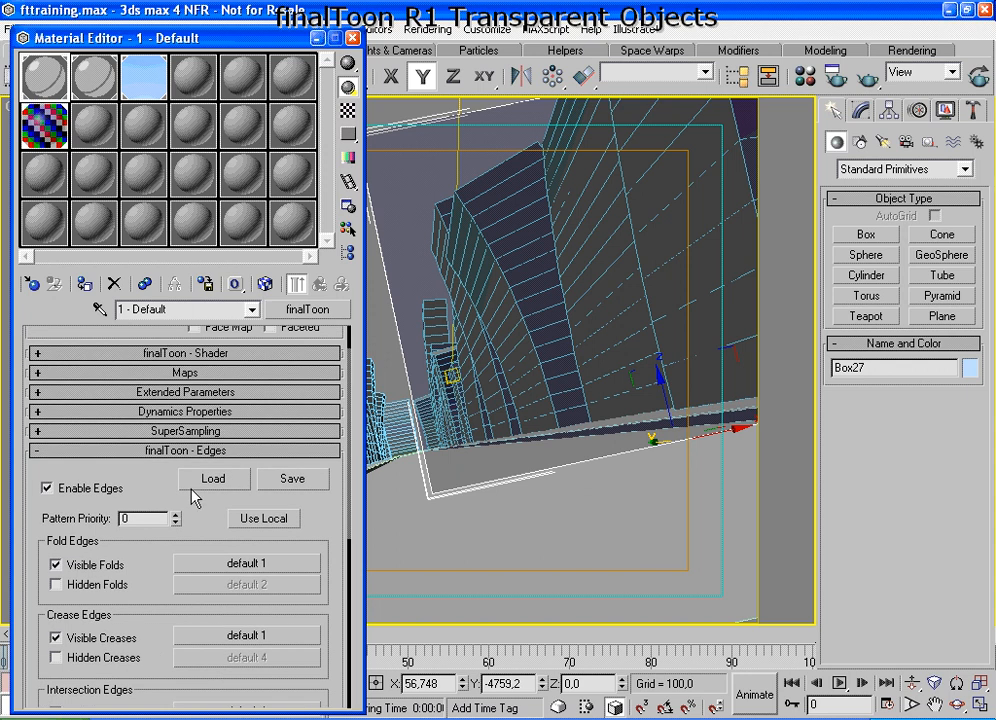
Inspect the edge settings and the visible folds line style of the 2 - Default material, including its line thickness.
click(96, 76)
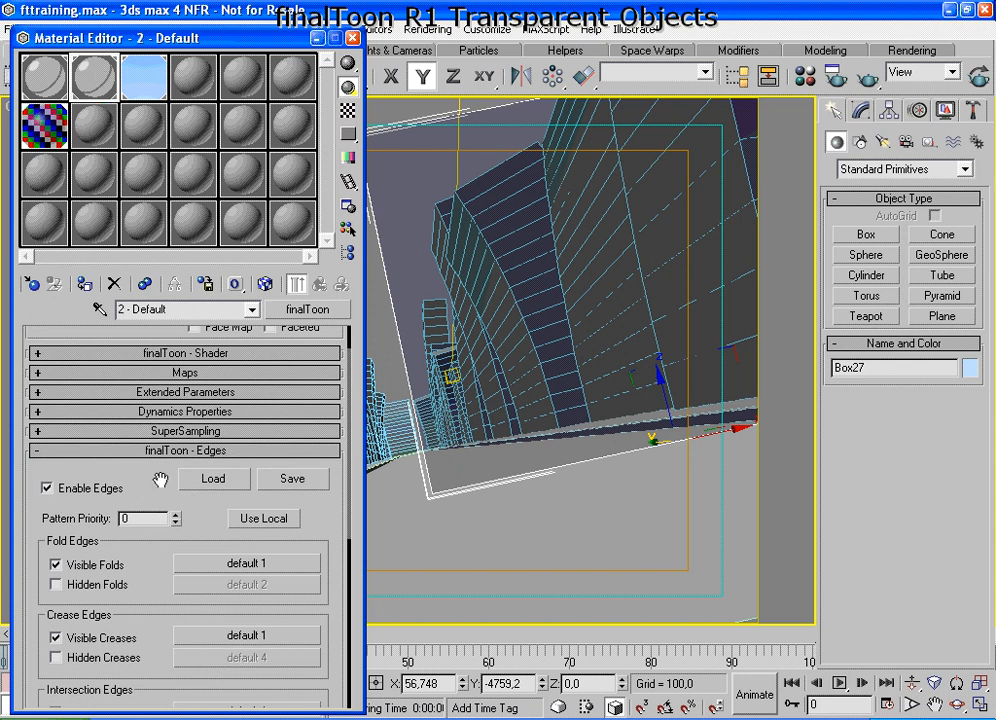
drag(156, 478, 160, 422)
click(246, 508)
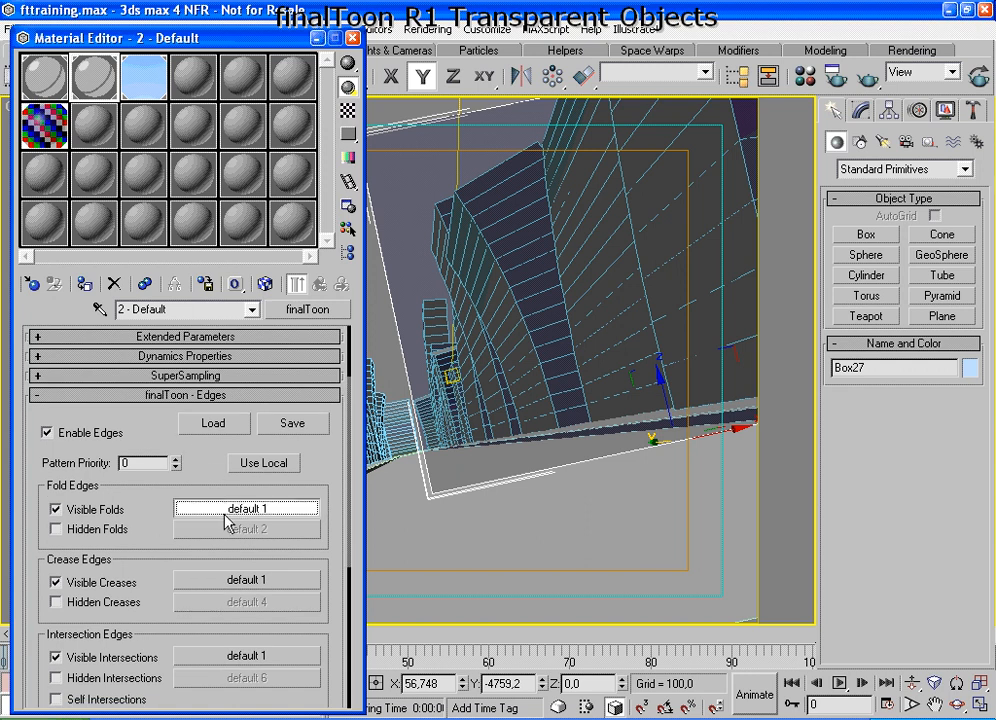
key(ctrl+shift+d)
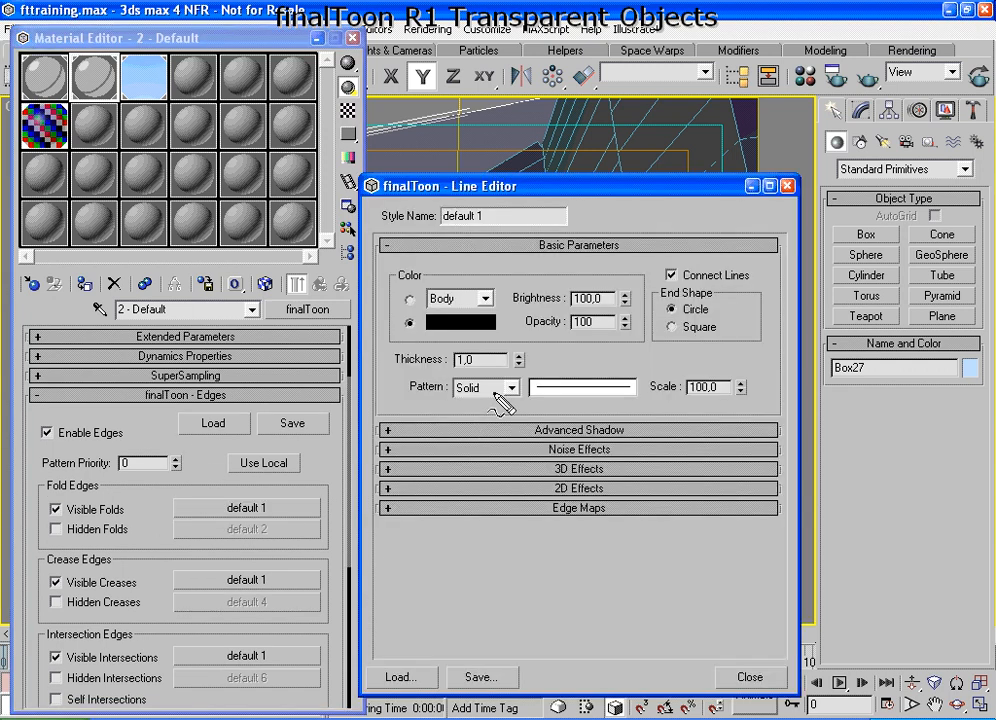
mouse_move(432, 395)
mouse_down()
mouse_move(474, 329)
mouse_move(446, 419)
mouse_up()
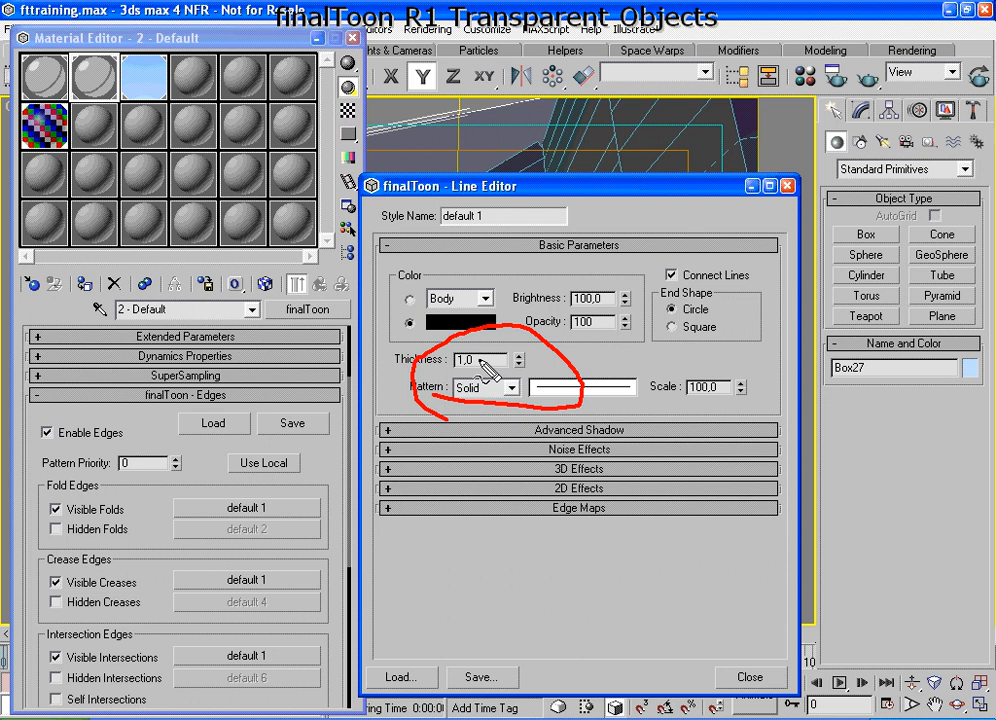
key(Escape)
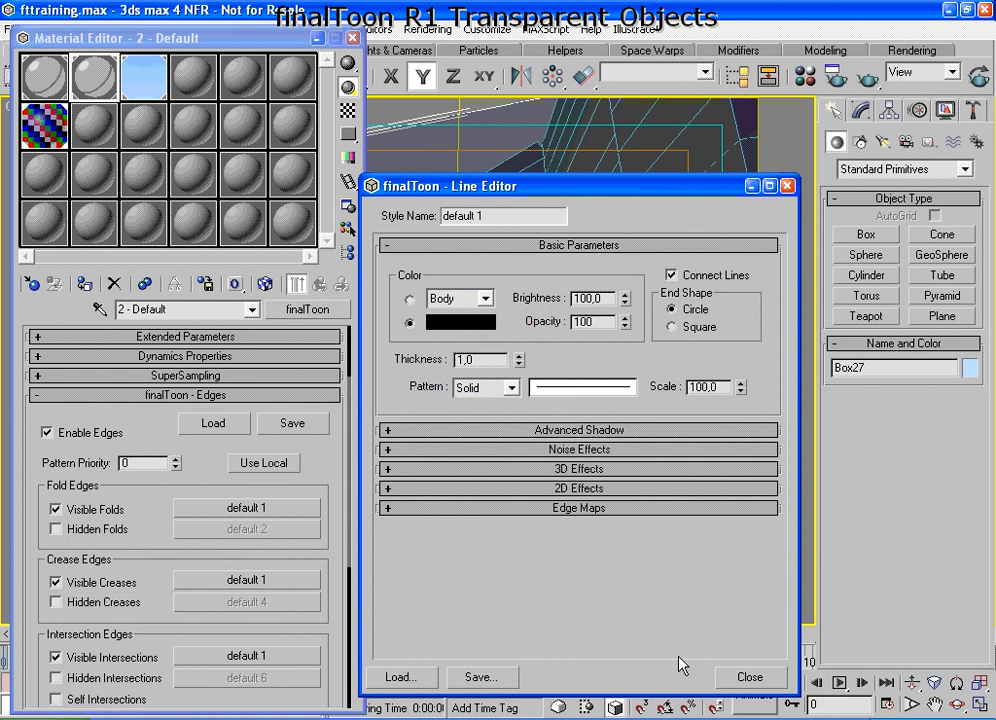
click(749, 677)
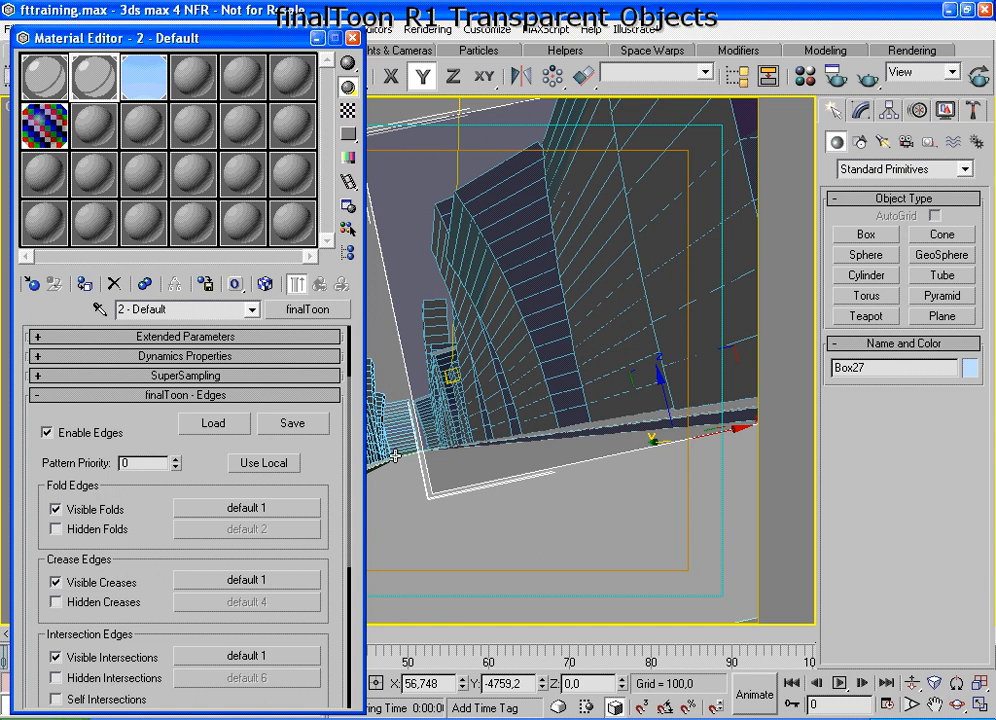
click(150, 395)
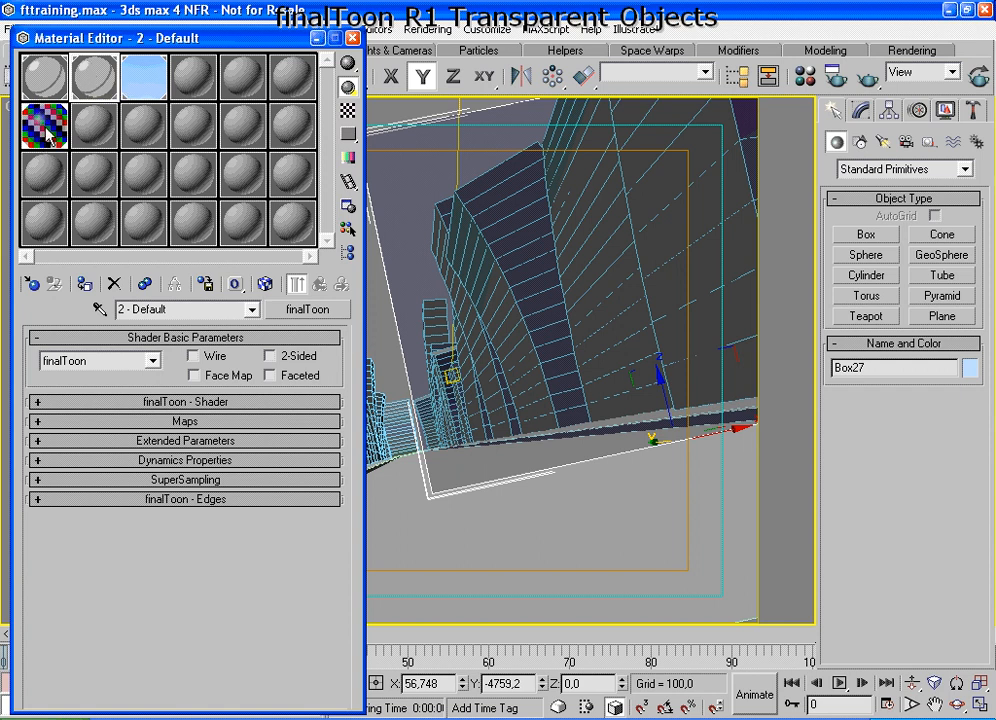
Show the Blinn settings of the 7 - Default material and move the Material Editor aside to reveal the transparent box.
key(ctrl+shift+d)
mouse_move(65, 99)
mouse_down()
mouse_move(24, 98)
mouse_move(68, 168)
mouse_move(64, 100)
mouse_up()
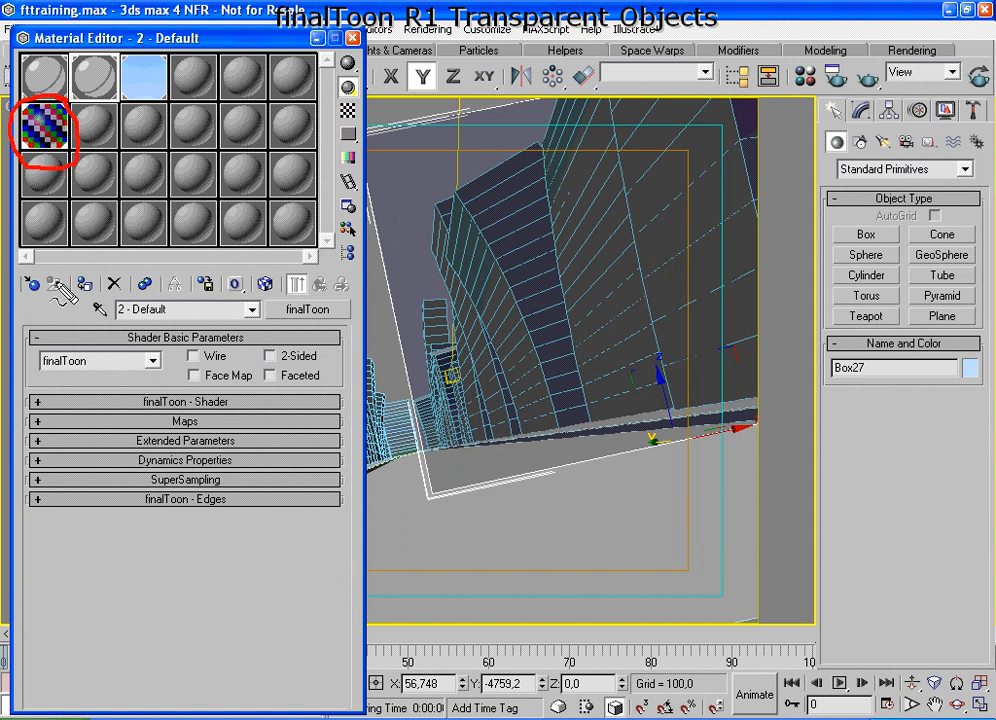
key(Escape)
click(55, 130)
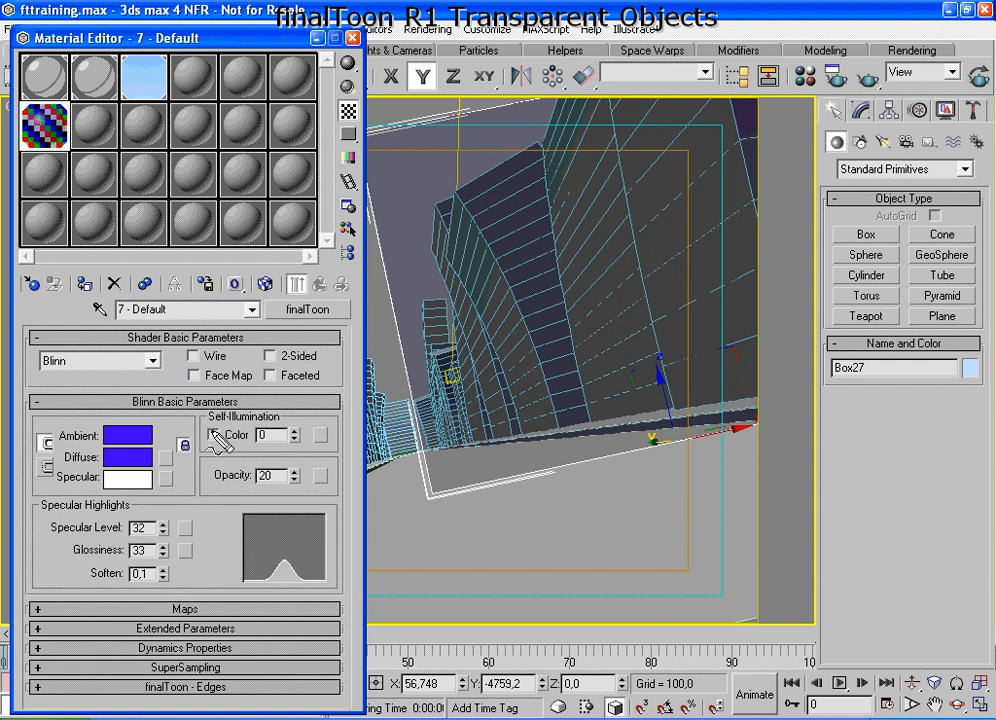
mouse_move(325, 275)
mouse_down()
mouse_move(250, 335)
mouse_move(318, 268)
mouse_up()
drag(238, 40, 218, 38)
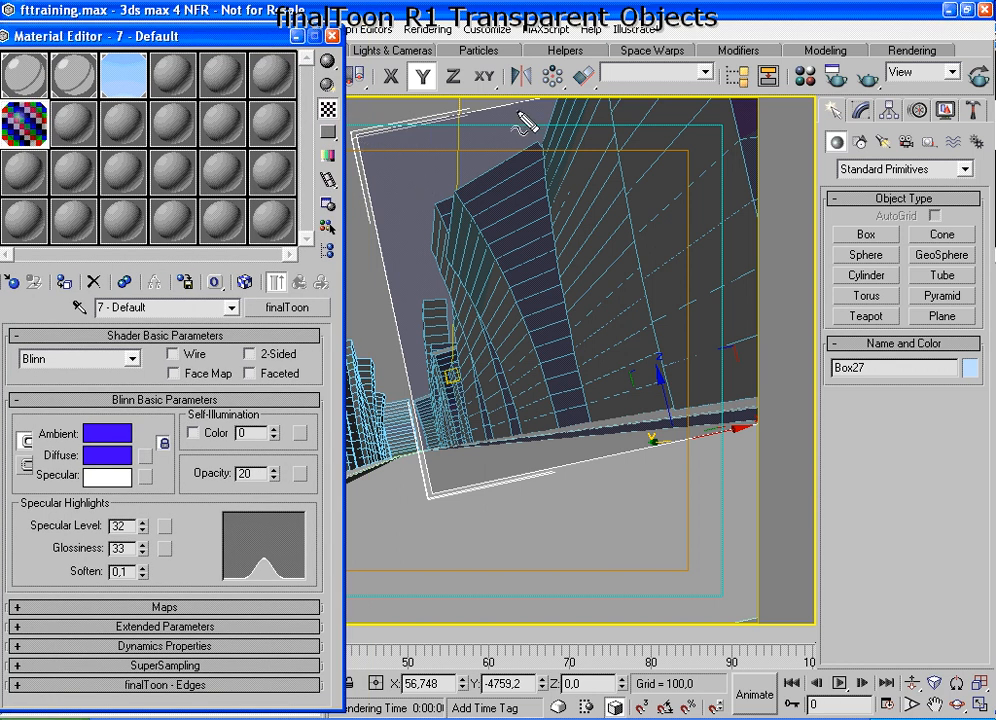
mouse_move(538, 98)
mouse_down()
mouse_move(358, 132)
mouse_move(428, 490)
mouse_move(531, 461)
mouse_up()
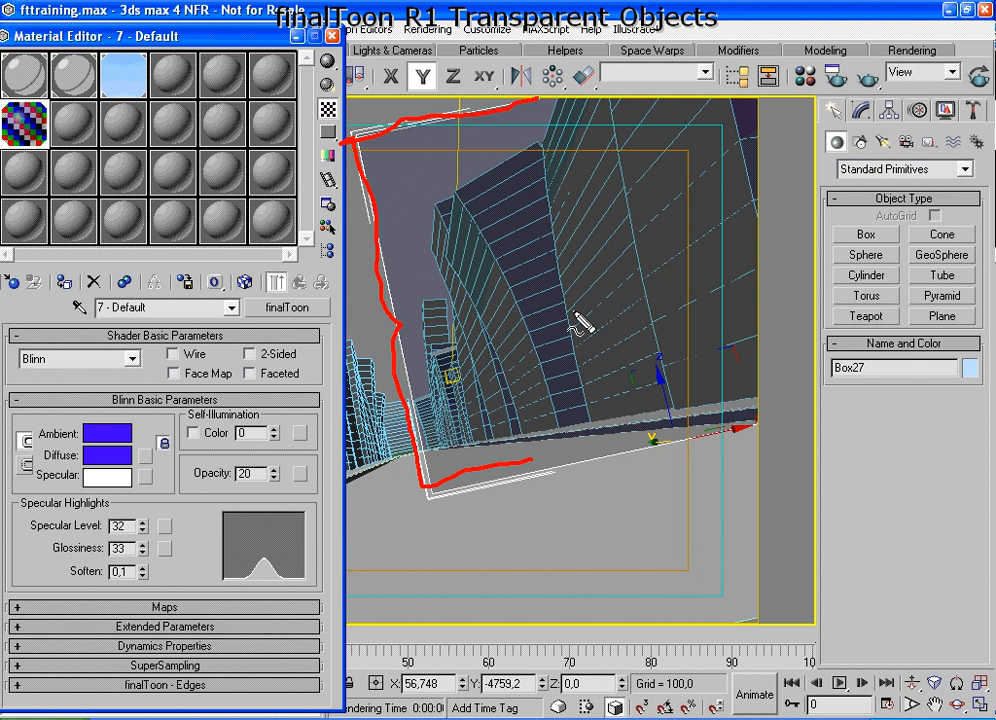
key(Escape)
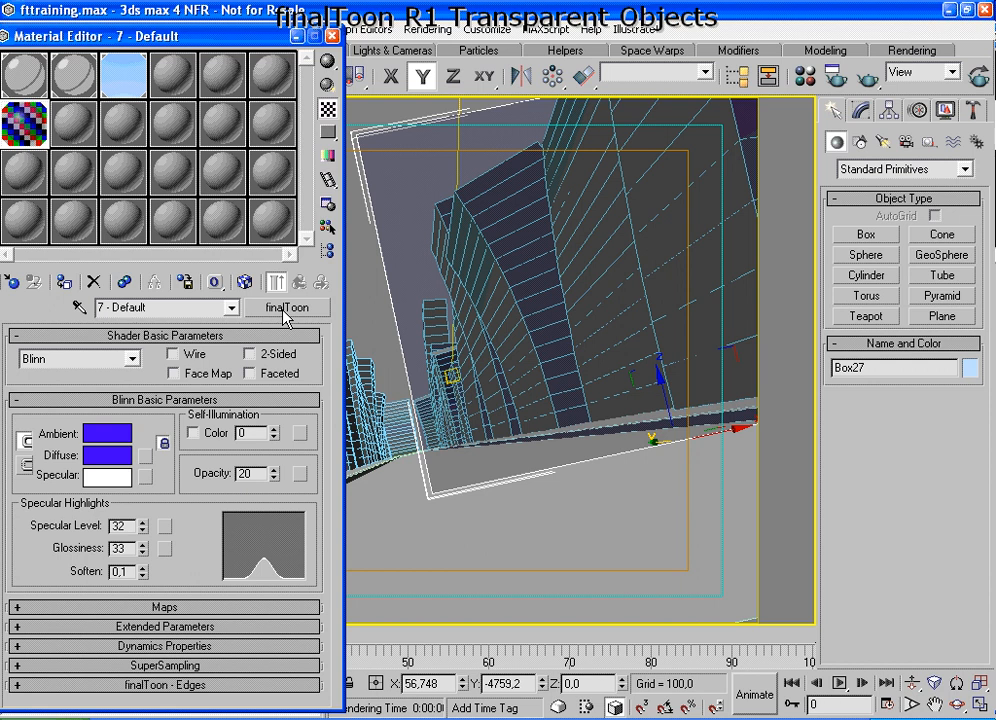
Check the Enable Edges option and the opacity value of the 7 - Default material.
click(158, 686)
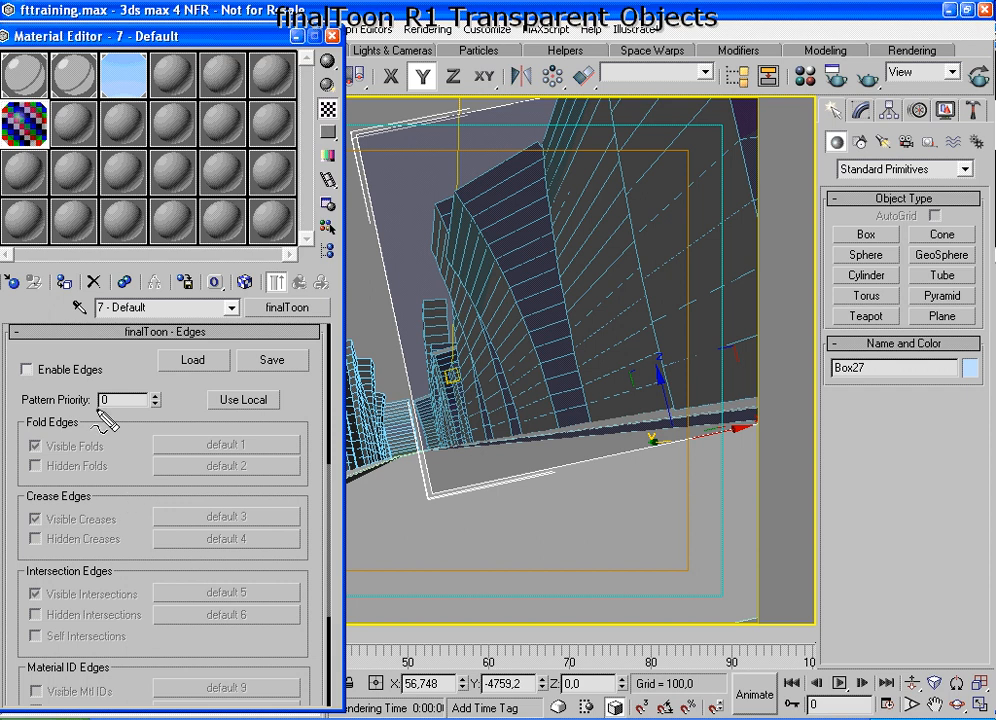
mouse_move(32, 390)
mouse_down()
mouse_move(130, 372)
mouse_move(20, 362)
mouse_move(12, 378)
mouse_up()
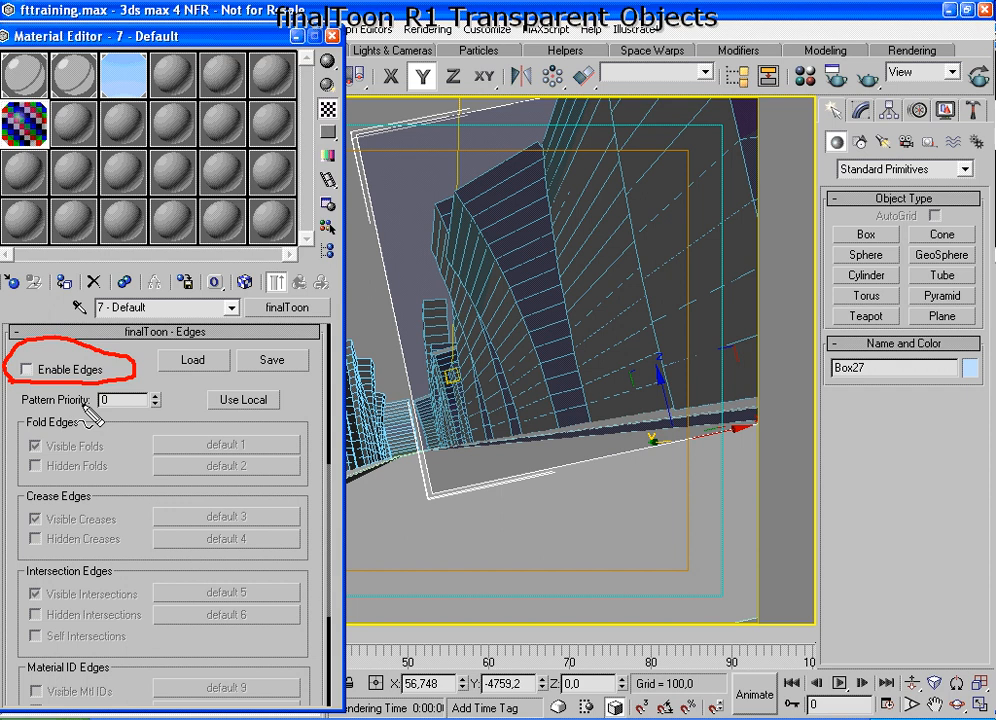
click(110, 331)
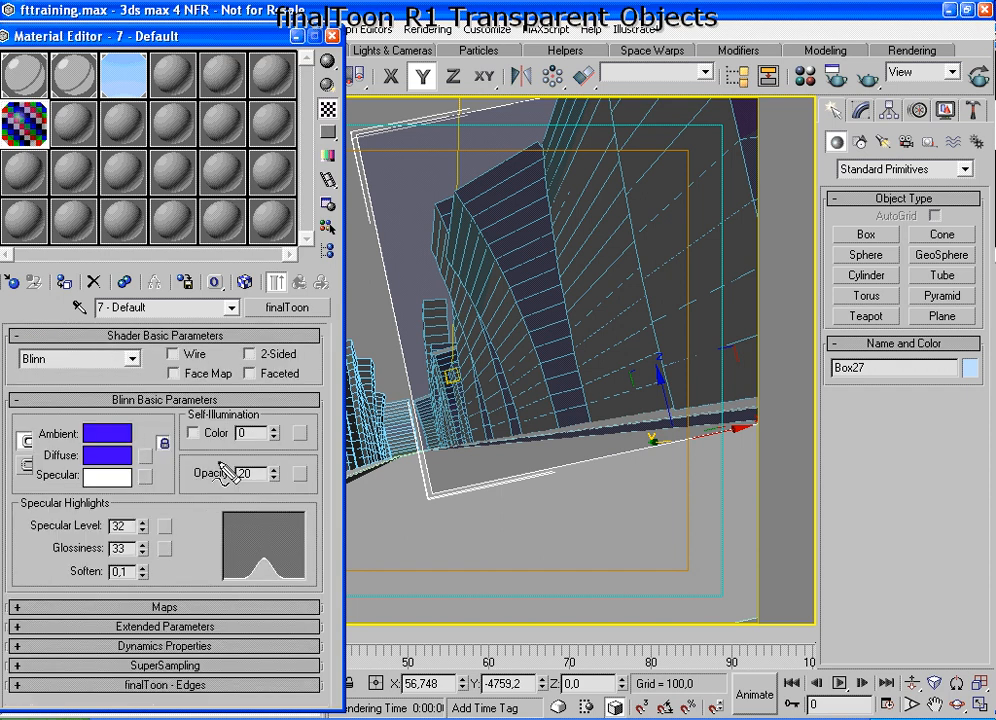
mouse_move(285, 457)
mouse_down()
mouse_move(188, 470)
mouse_move(191, 505)
mouse_move(290, 480)
mouse_up()
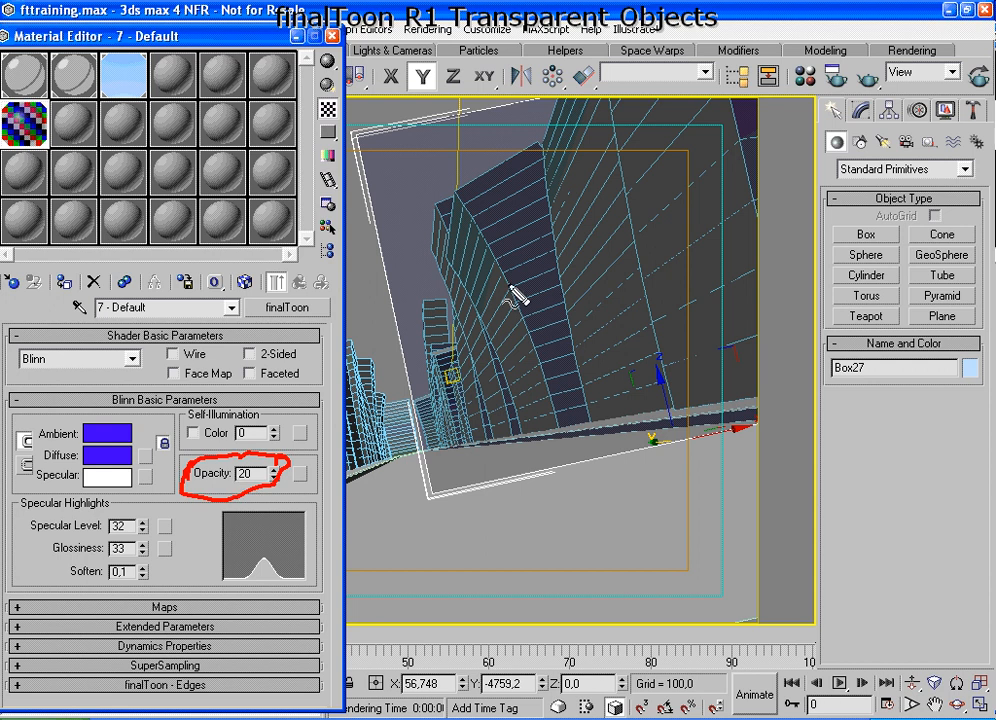
key(Escape)
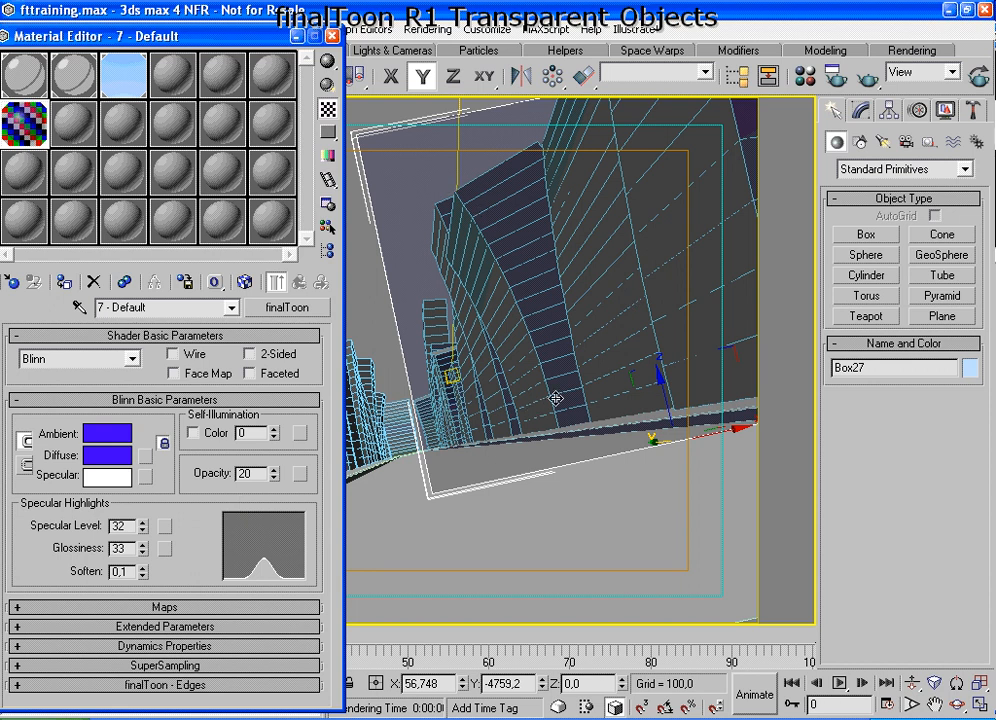
Render the Camera01 view with the transparent box included, inspect the building outlines behind it, and close the rendered frame.
click(868, 80)
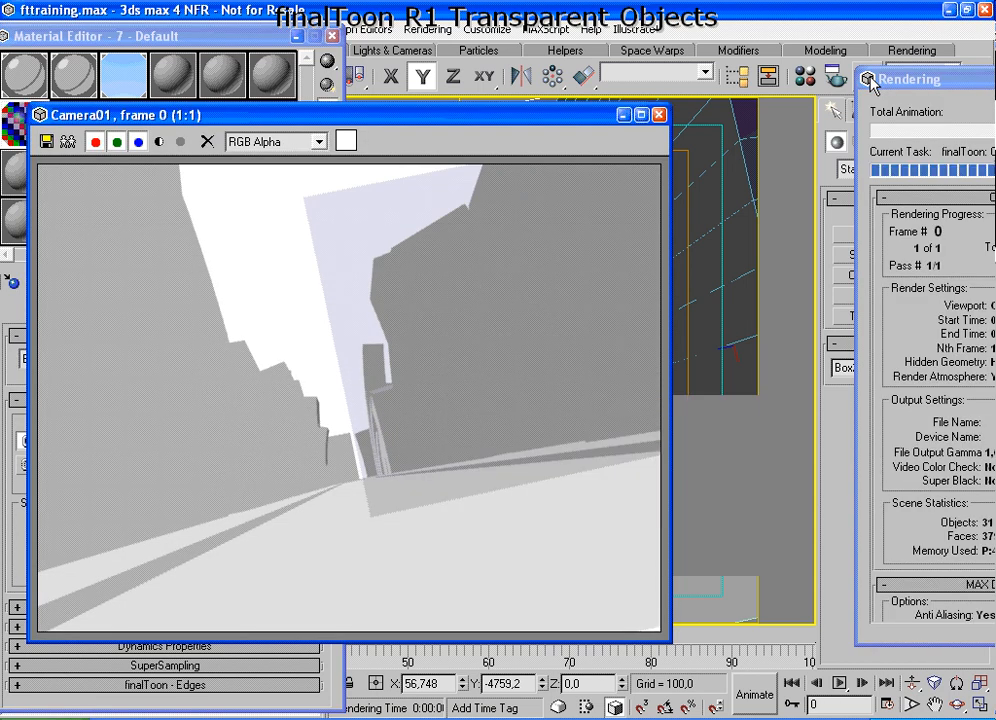
drag(937, 82, 776, 101)
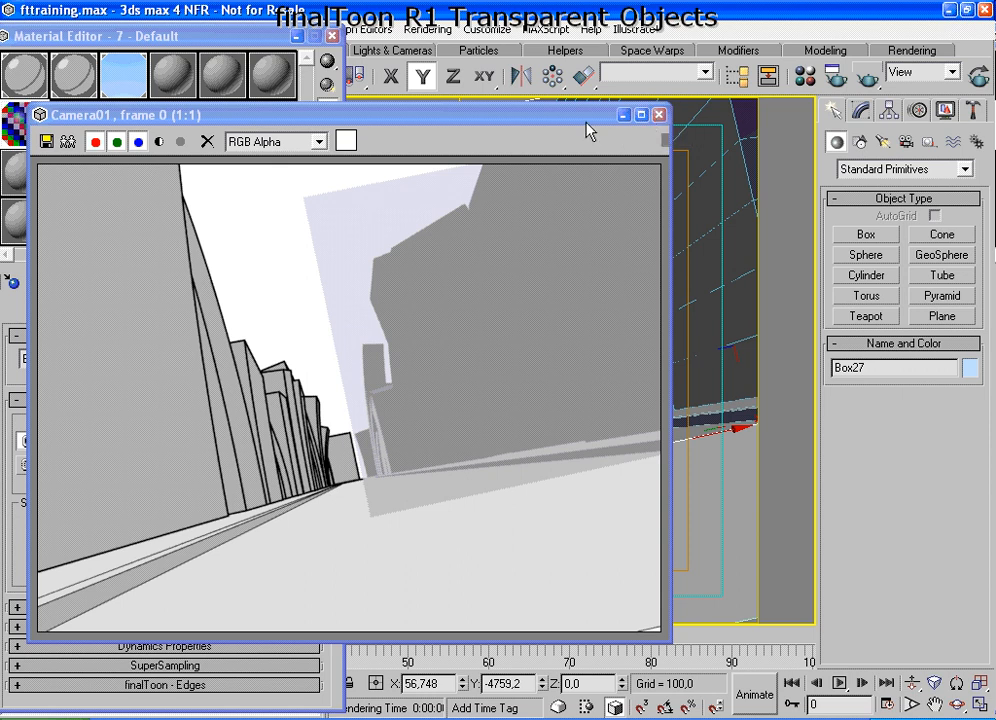
drag(558, 120, 790, 93)
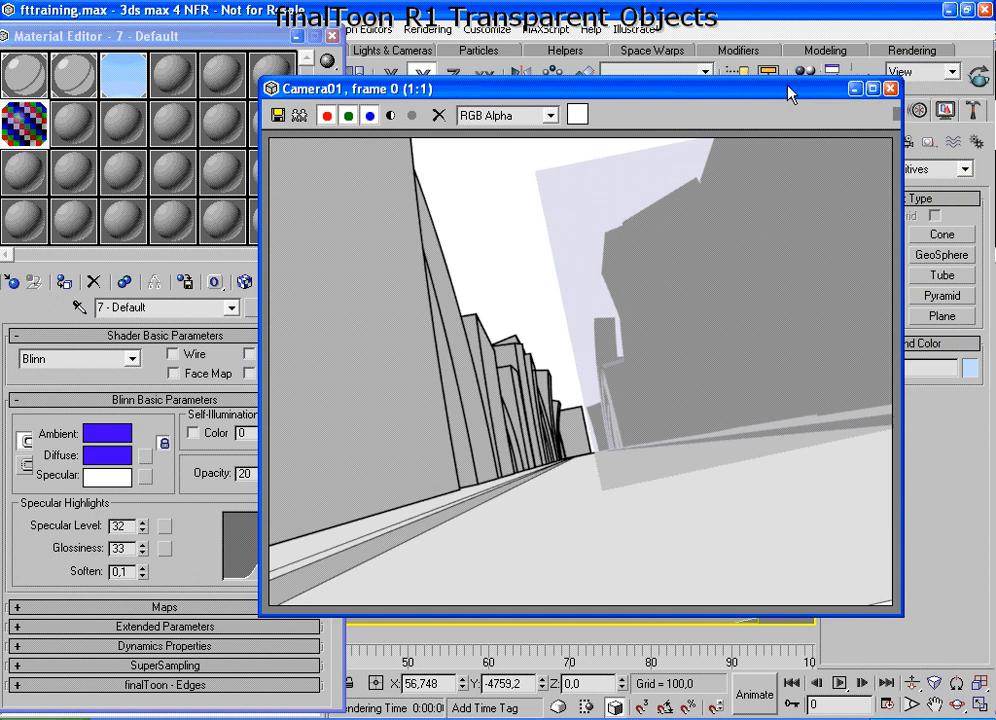
click(890, 88)
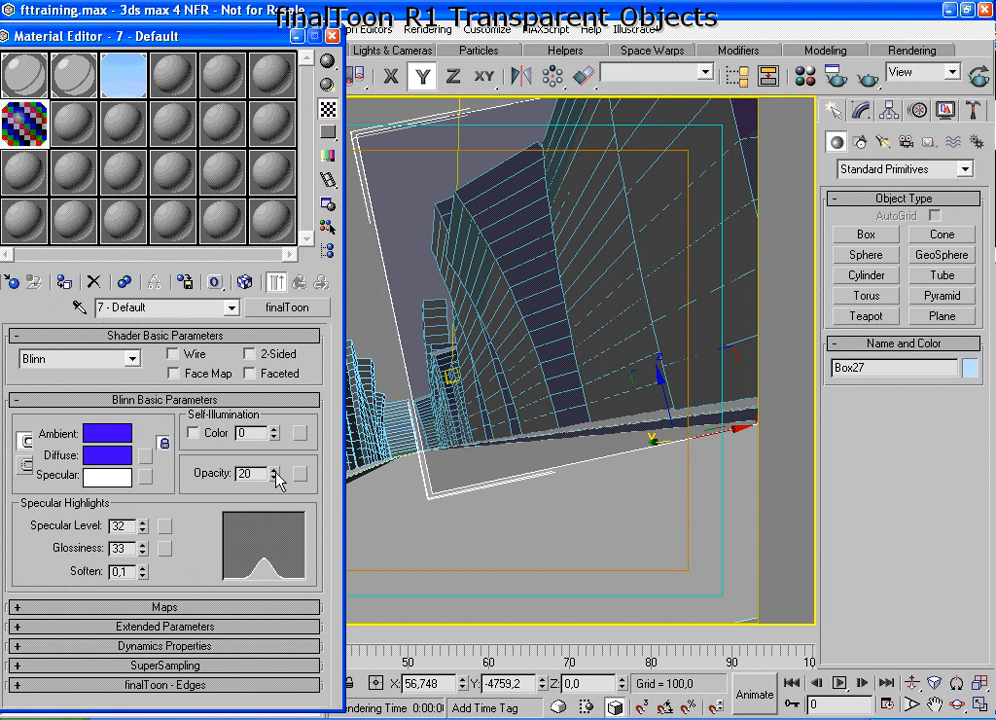
Set the opacity of the 7 - Default material to 100 and show its map channels.
drag(278, 481, 278, 430)
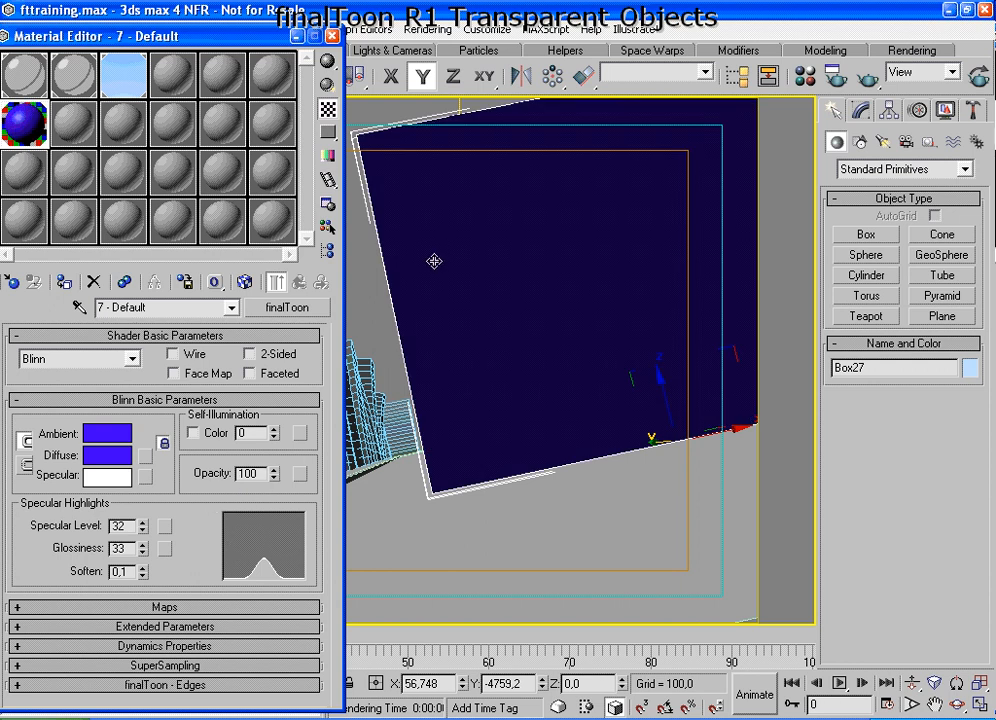
click(212, 401)
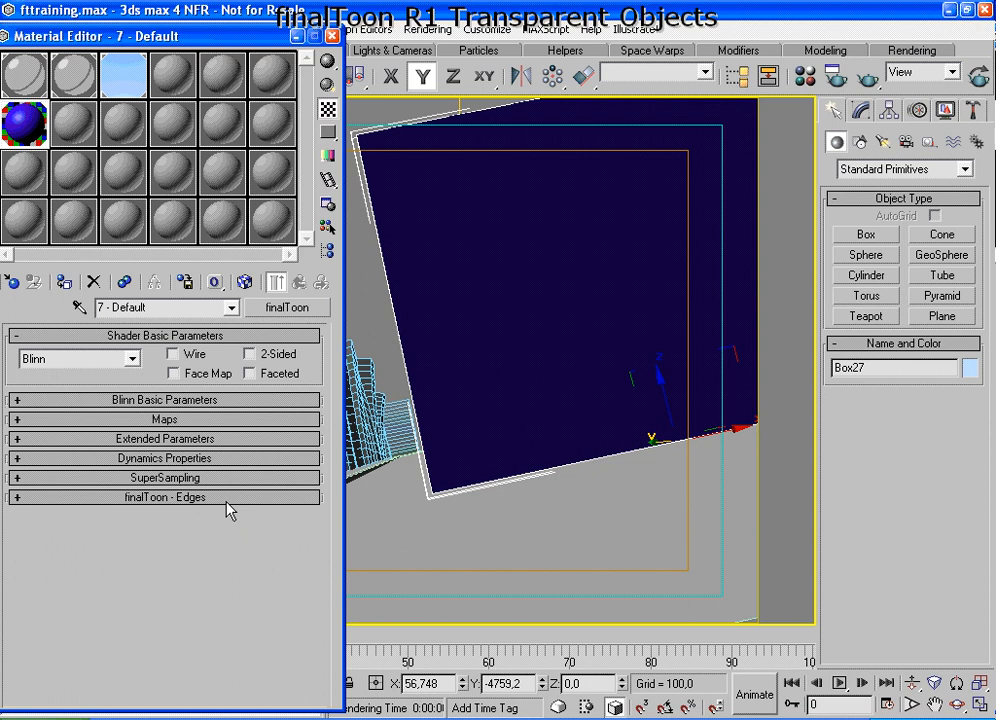
click(196, 421)
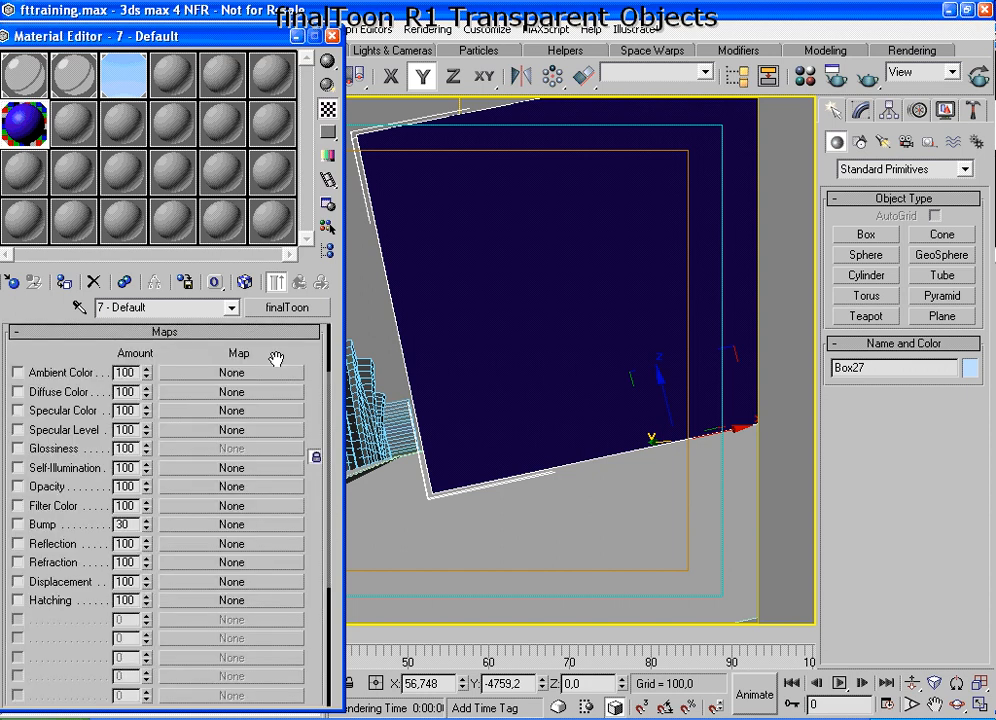
drag(293, 356, 292, 375)
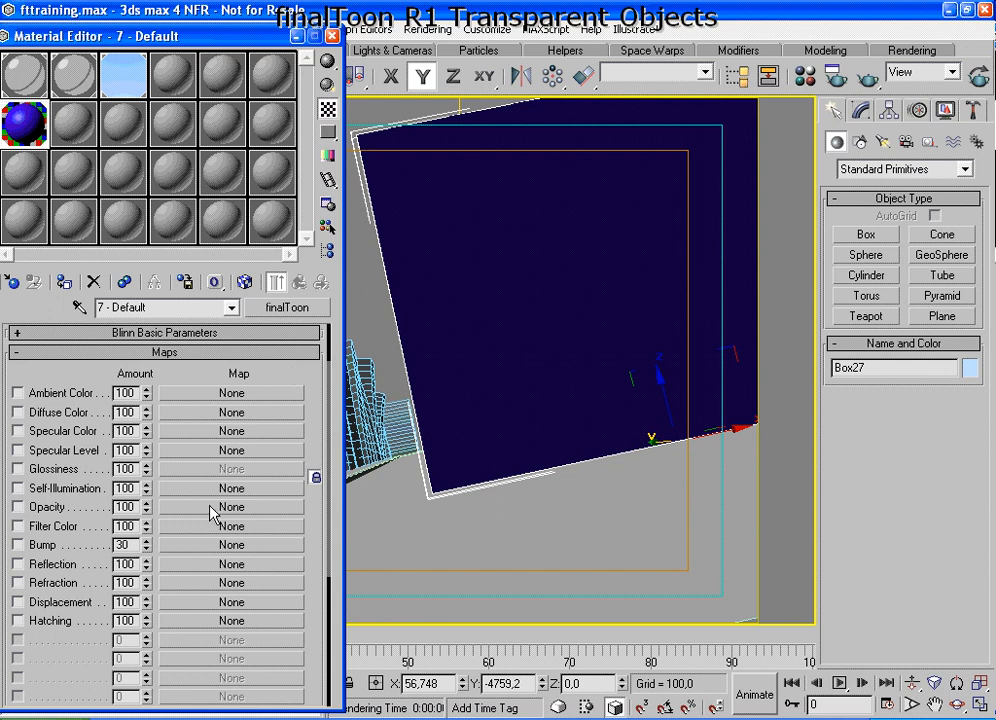
Enable the Refraction channel of the 7 - Default material and assign it a finalToon Thin Wall Refraction map.
click(18, 583)
mouse_move(78, 573)
mouse_down()
mouse_move(35, 567)
mouse_move(12, 595)
mouse_move(78, 576)
mouse_move(45, 566)
mouse_up()
click(215, 583)
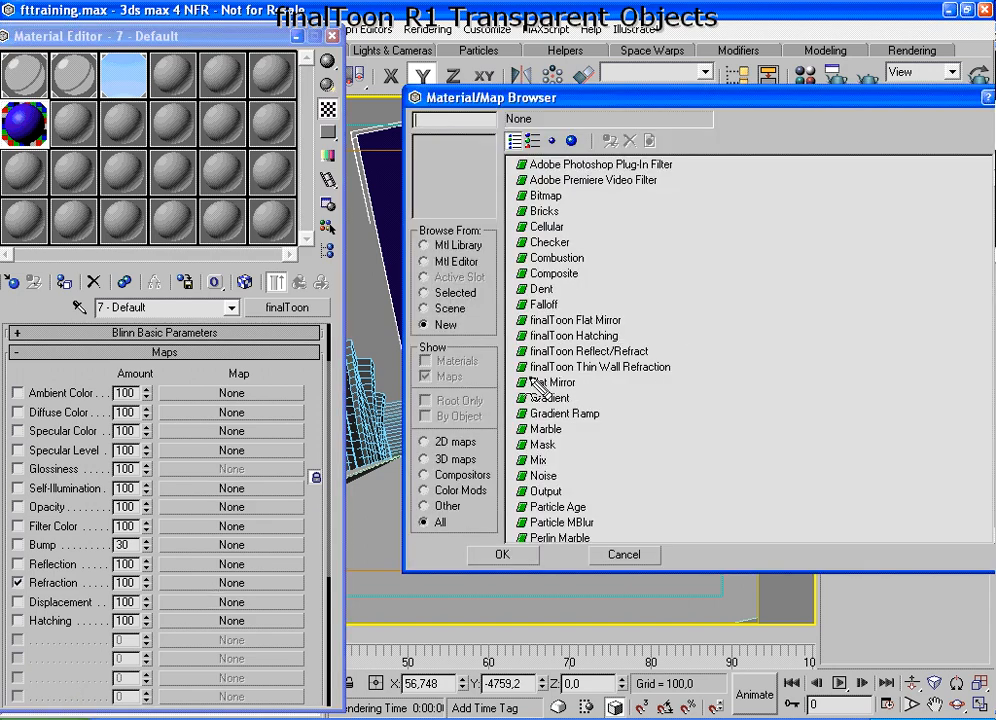
mouse_move(518, 378)
mouse_down()
mouse_move(697, 353)
mouse_move(629, 318)
mouse_move(530, 318)
mouse_move(509, 328)
mouse_move(512, 368)
mouse_up()
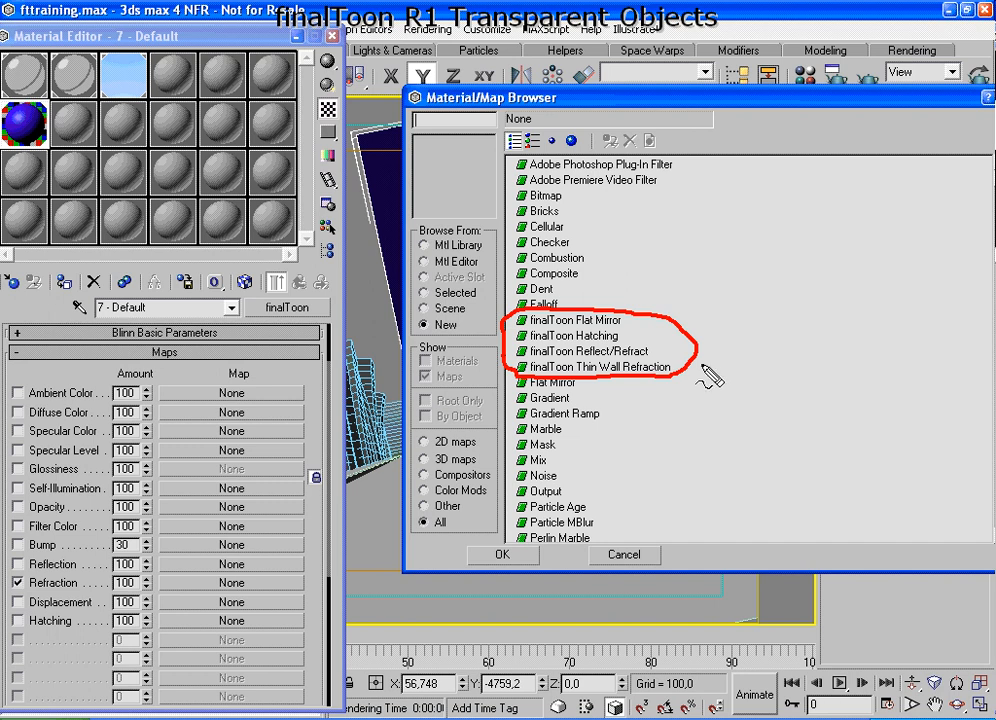
drag(624, 321, 688, 270)
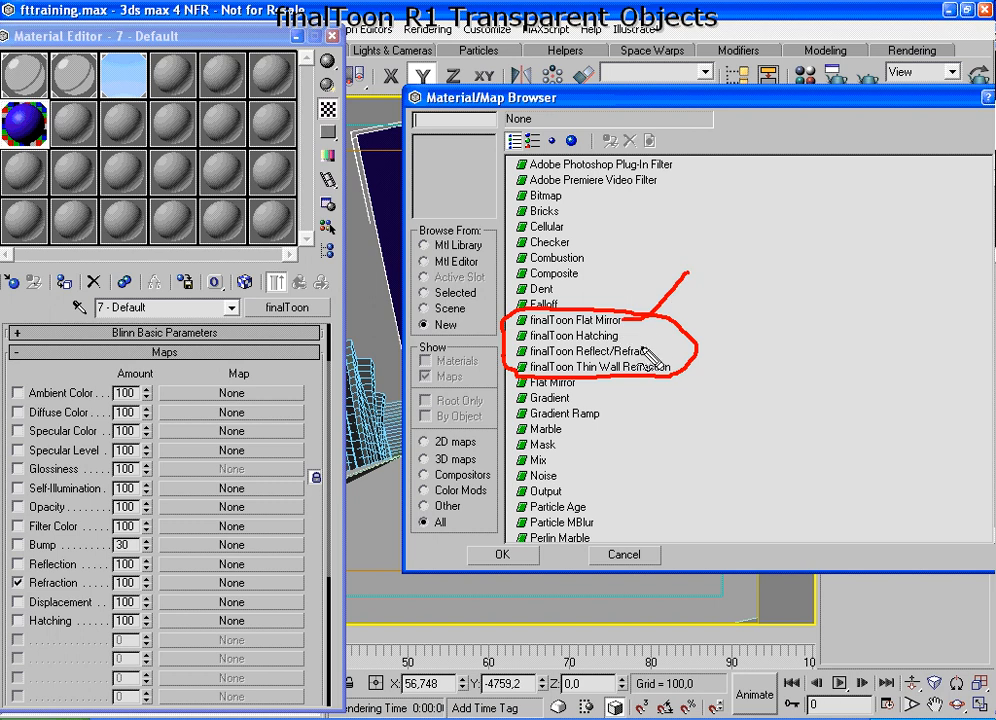
drag(622, 336, 722, 296)
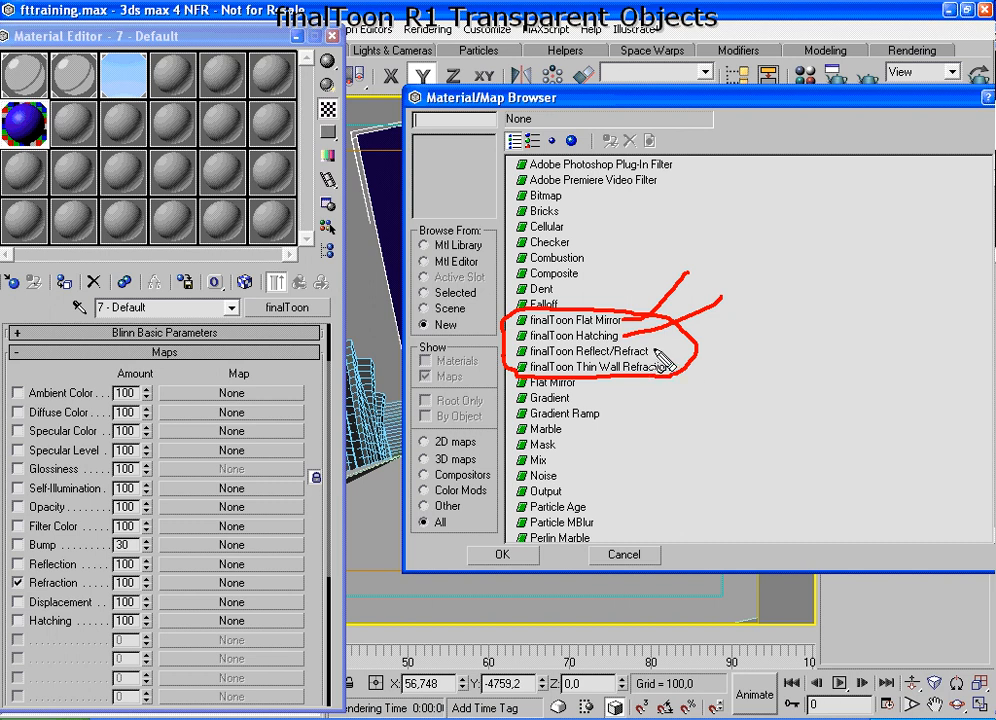
mouse_move(652, 352)
mouse_down()
mouse_move(740, 334)
mouse_move(793, 302)
mouse_up()
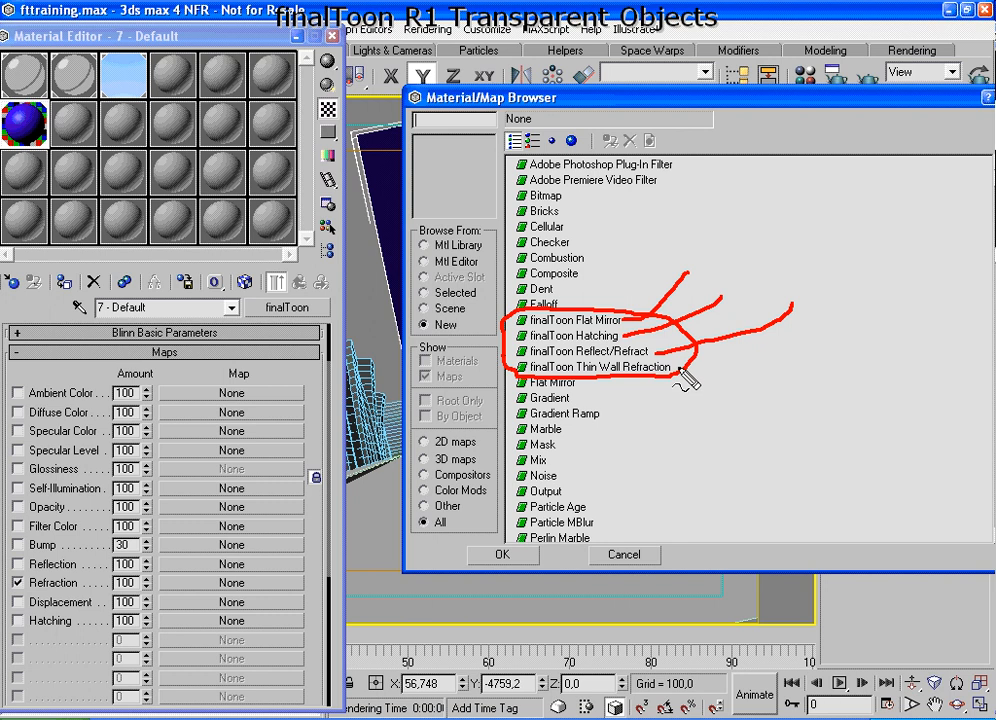
mouse_move(677, 377)
mouse_down()
mouse_move(723, 377)
mouse_move(805, 349)
mouse_up()
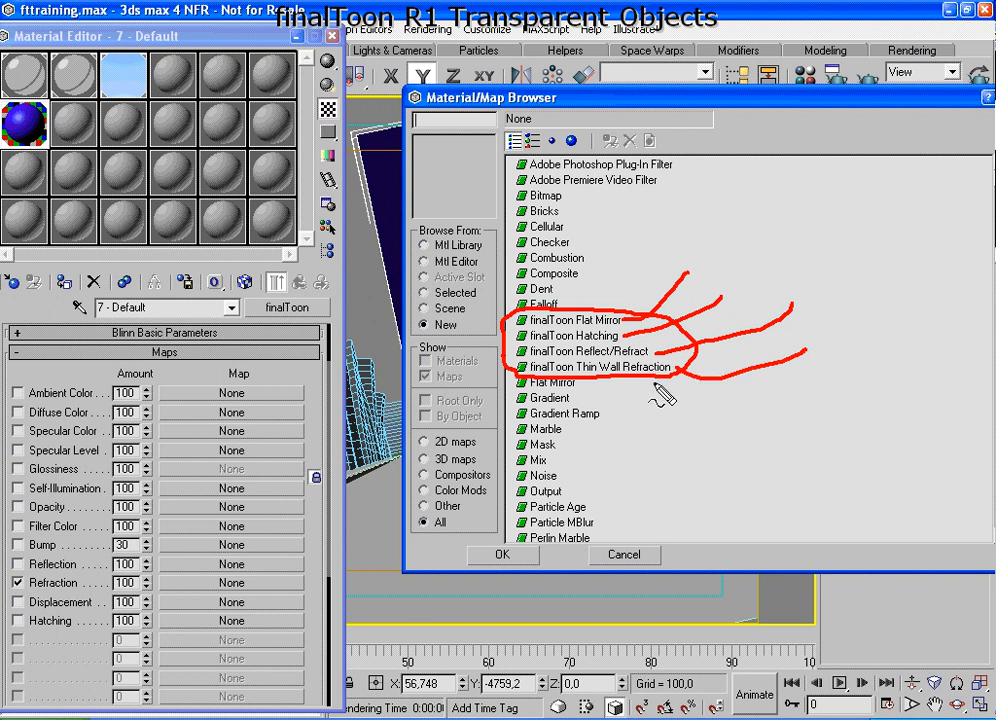
key(Escape)
click(640, 369)
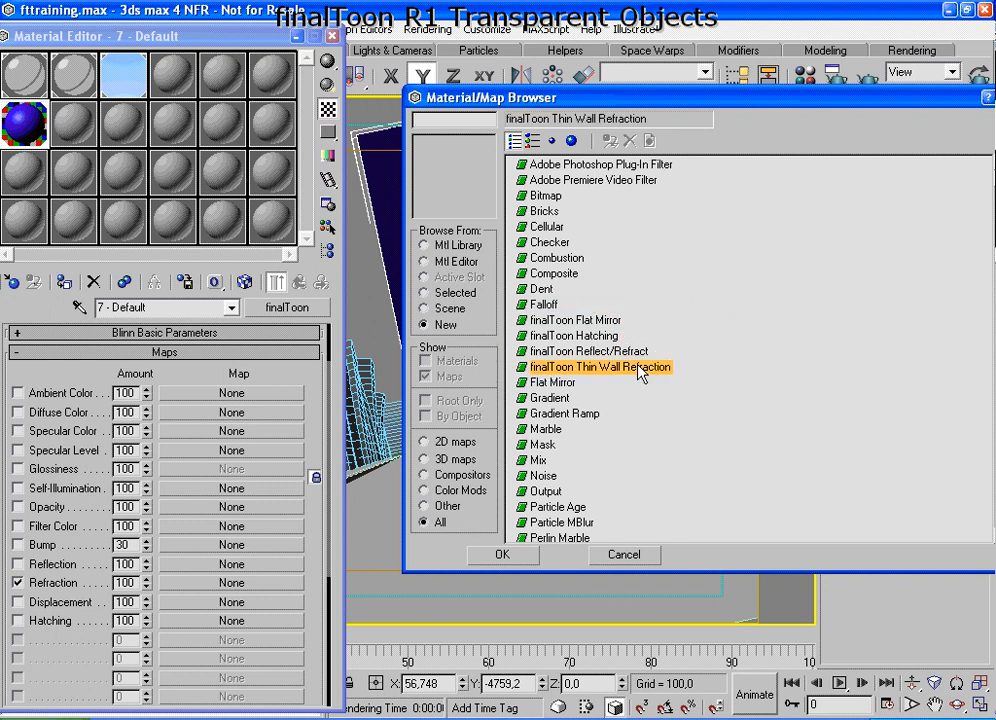
click(502, 555)
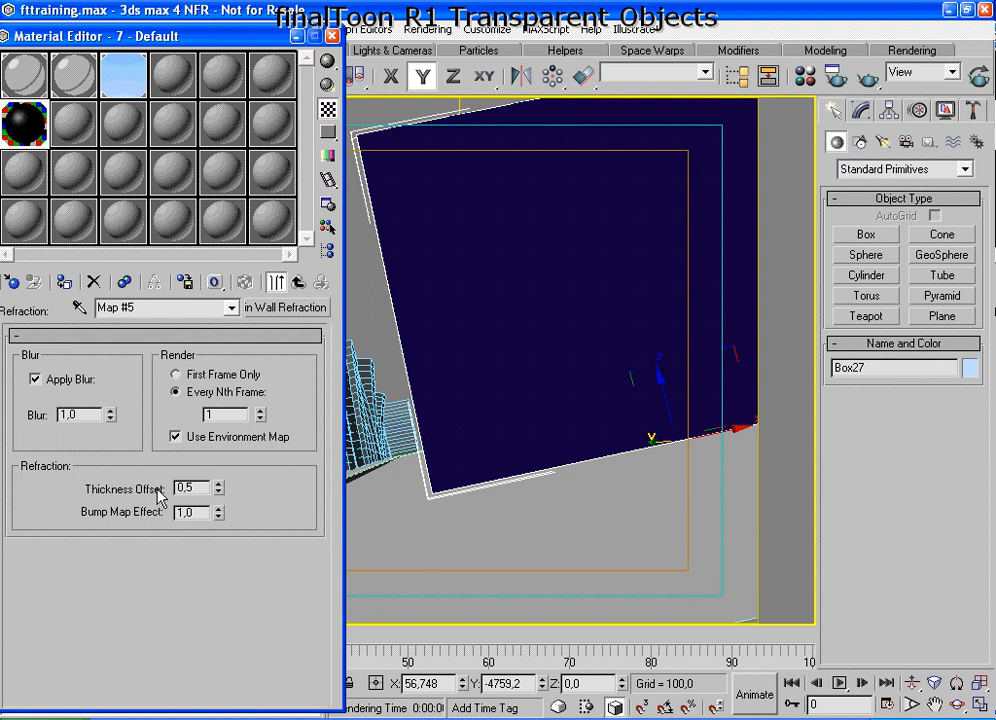
Set the refraction map's Thickness Offset to 0,0, turn off Apply Blur, and return to the parent material.
right_click(219, 490)
click(40, 386)
click(298, 285)
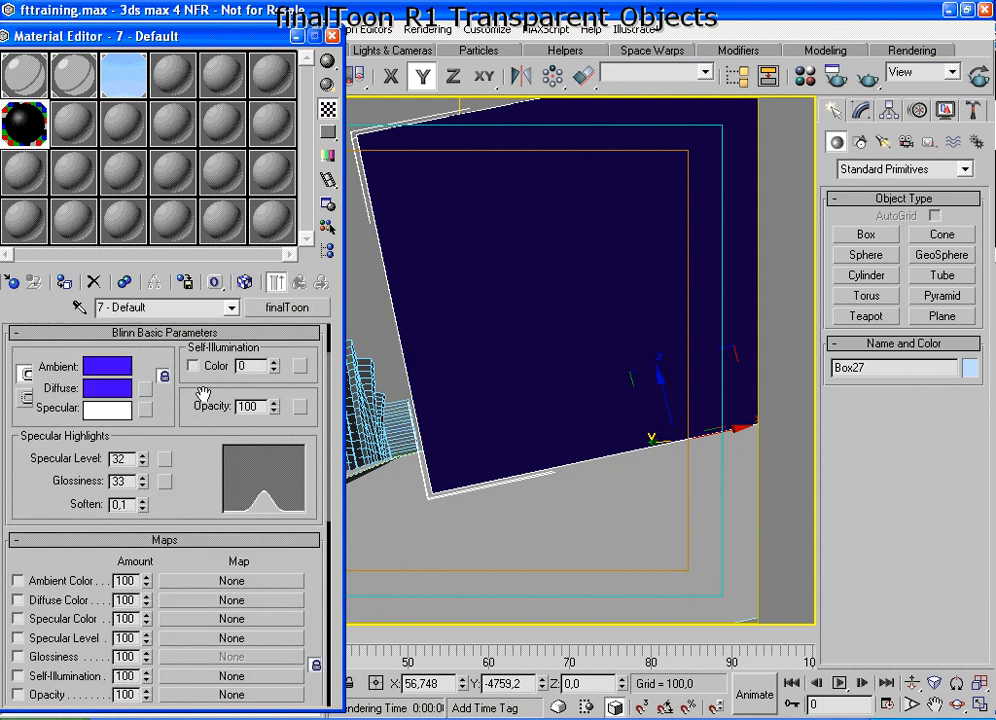
Set the Refraction map amount of the 7 - Default material to 80.
drag(191, 505, 200, 323)
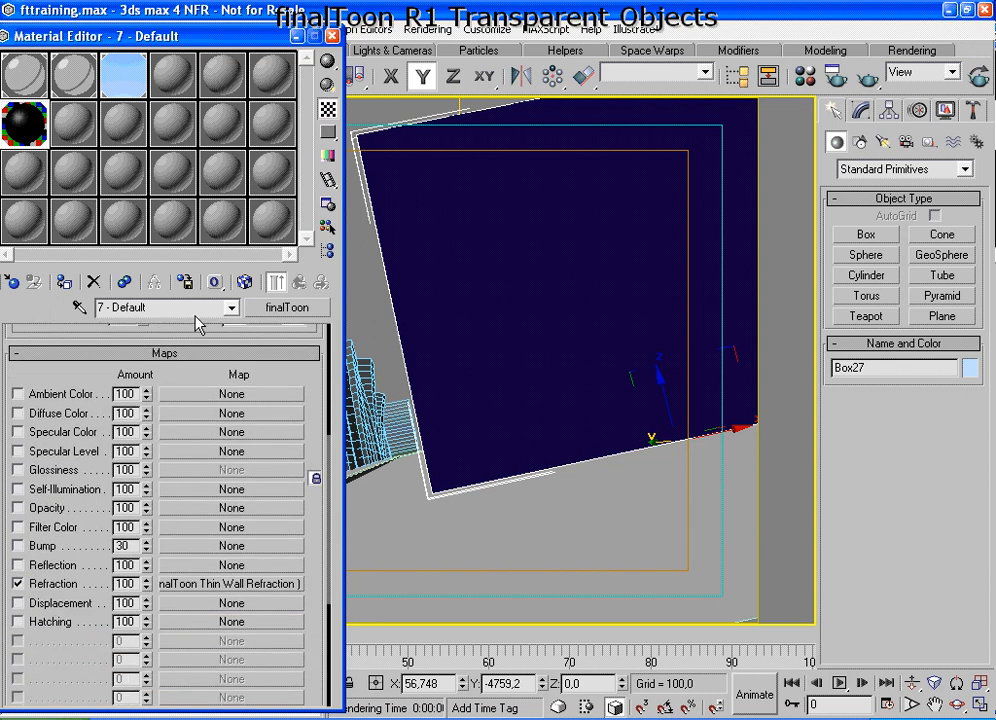
click(123, 583)
text(80)
key(Return)
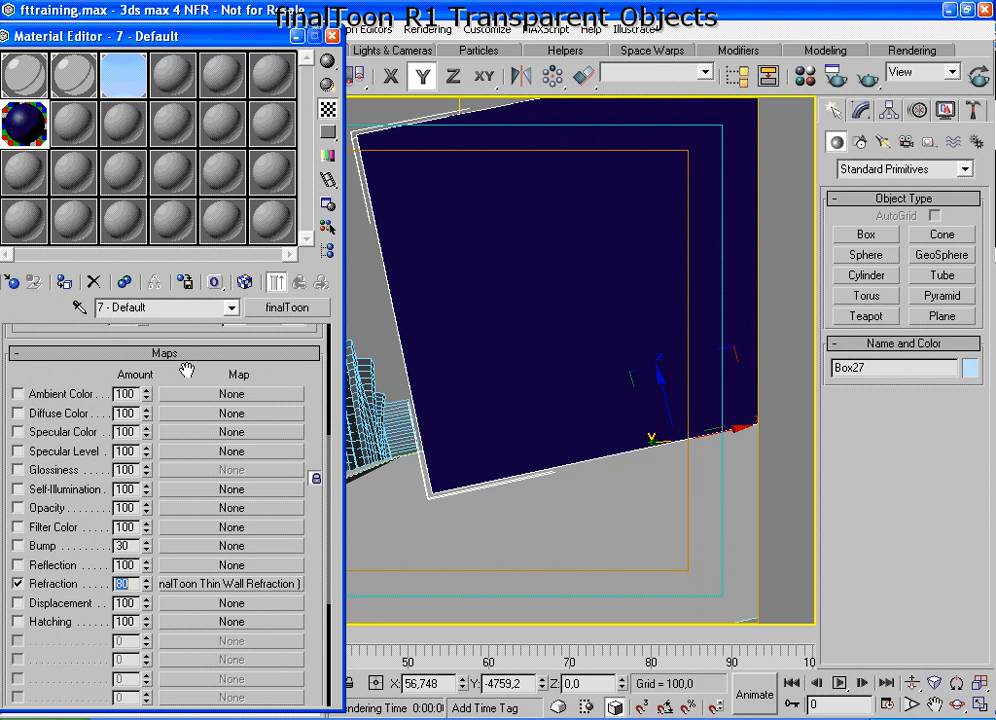
scroll(153, 400, up, 3)
scroll(153, 400, up, 3)
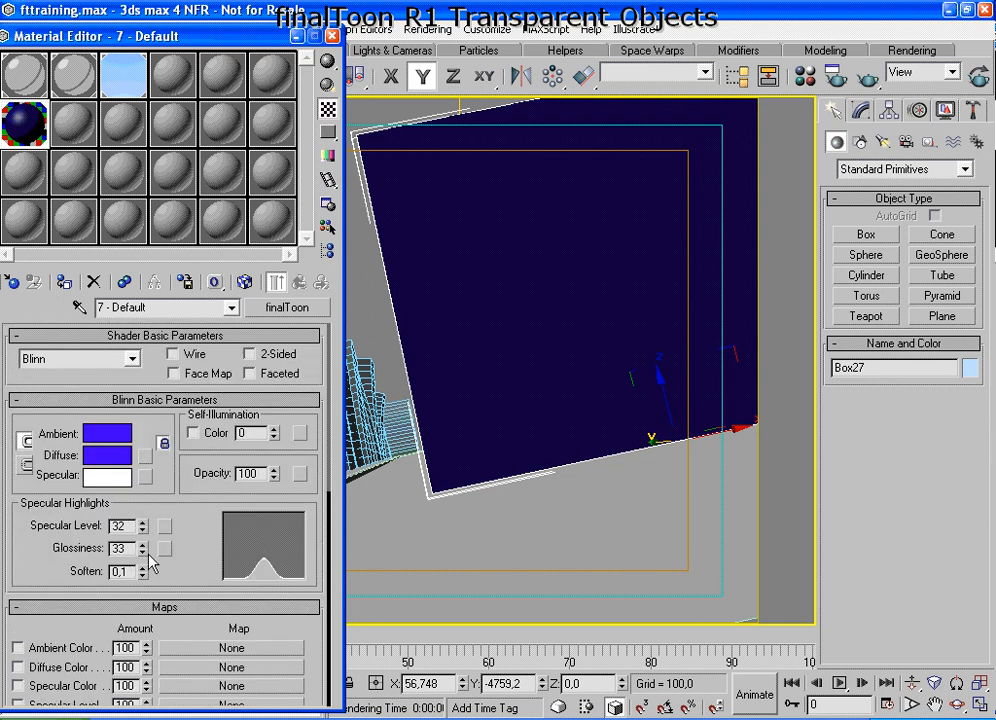
Render the Camera01 view to examine the building outlines through the refractive box, and check the material's opacity value.
click(874, 81)
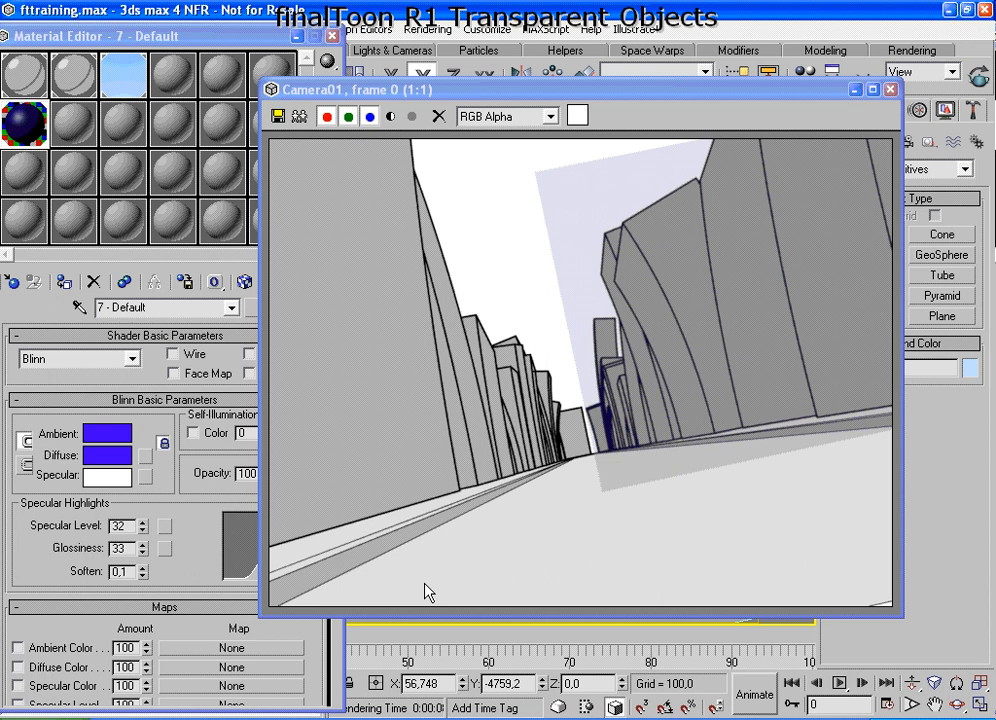
mouse_move(699, 162)
mouse_down()
mouse_move(471, 318)
mouse_move(627, 458)
mouse_move(903, 411)
mouse_move(787, 246)
mouse_move(688, 156)
mouse_up()
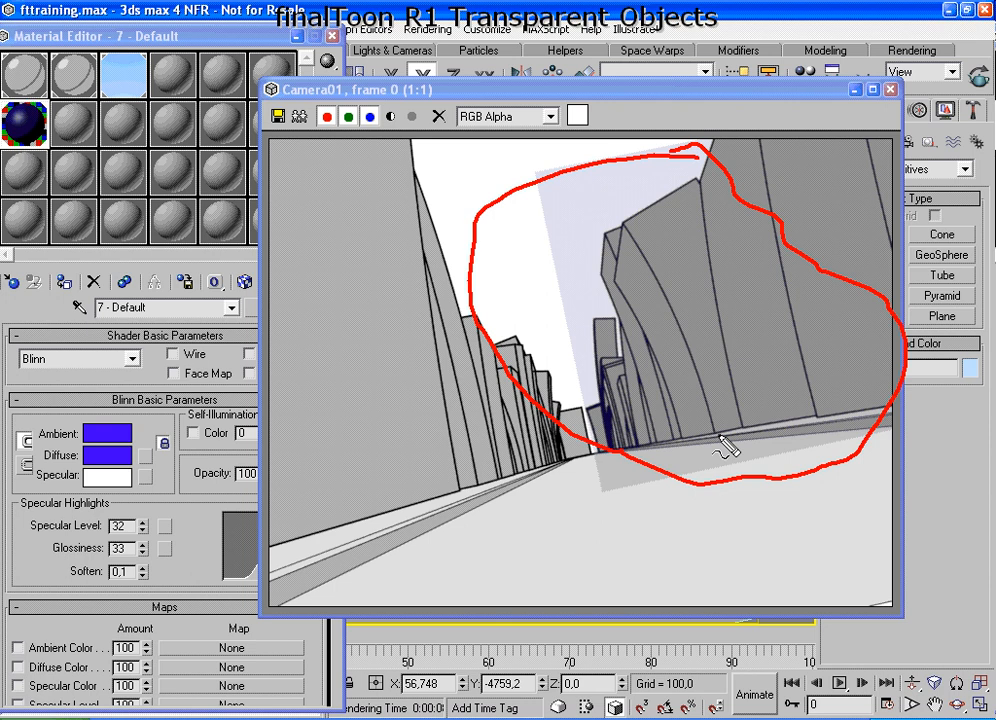
key(Escape)
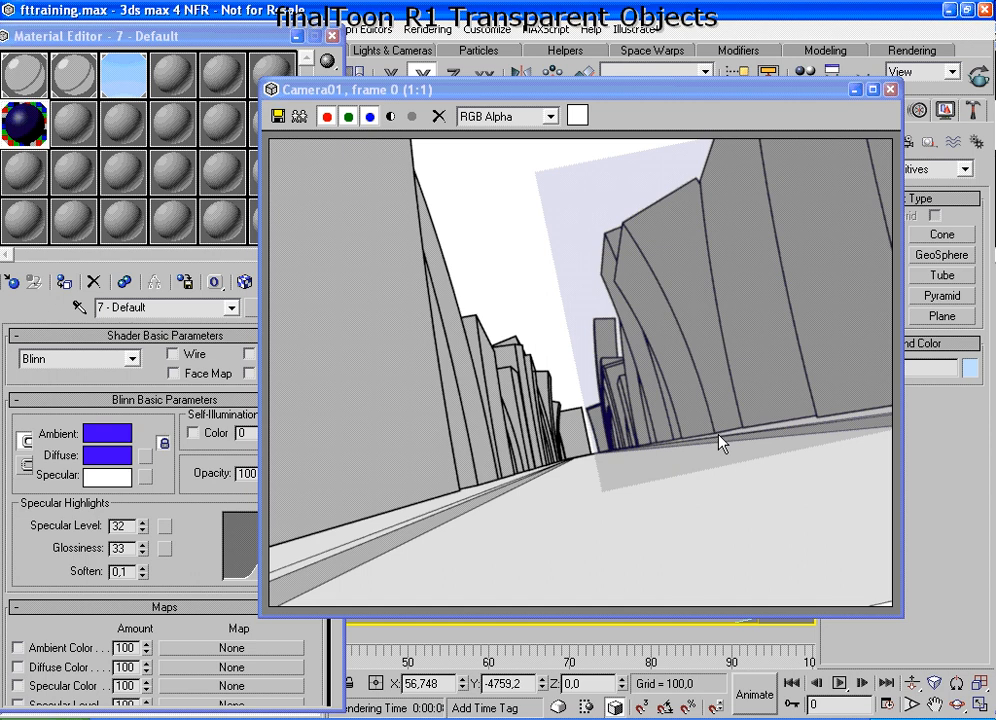
click(890, 89)
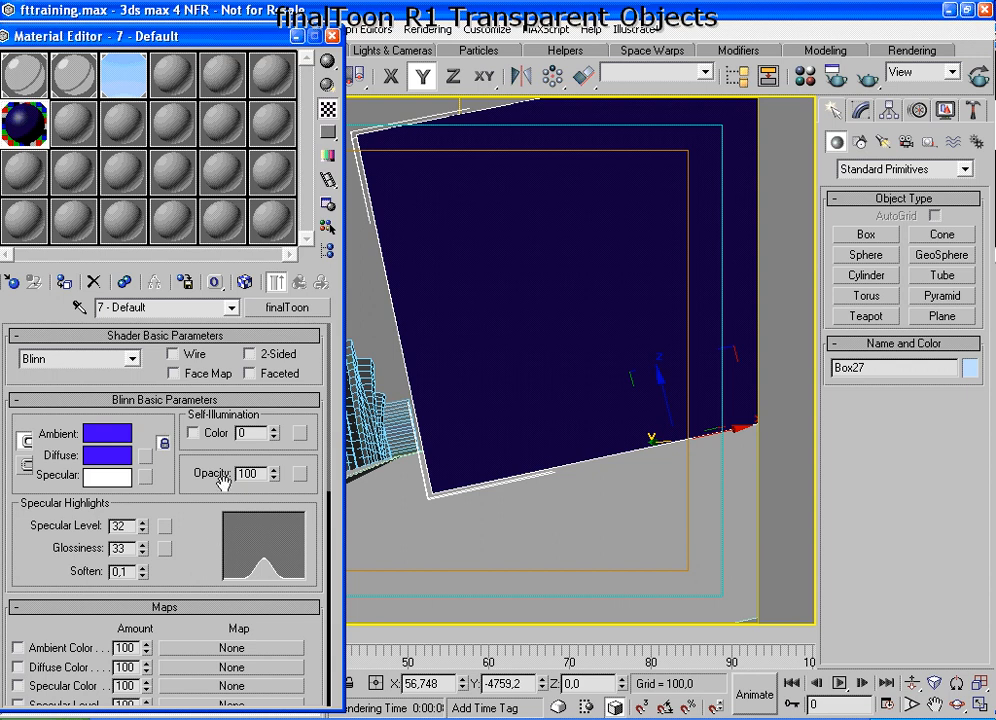
mouse_move(198, 473)
mouse_down()
mouse_move(238, 487)
mouse_move(282, 458)
mouse_move(204, 478)
mouse_up()
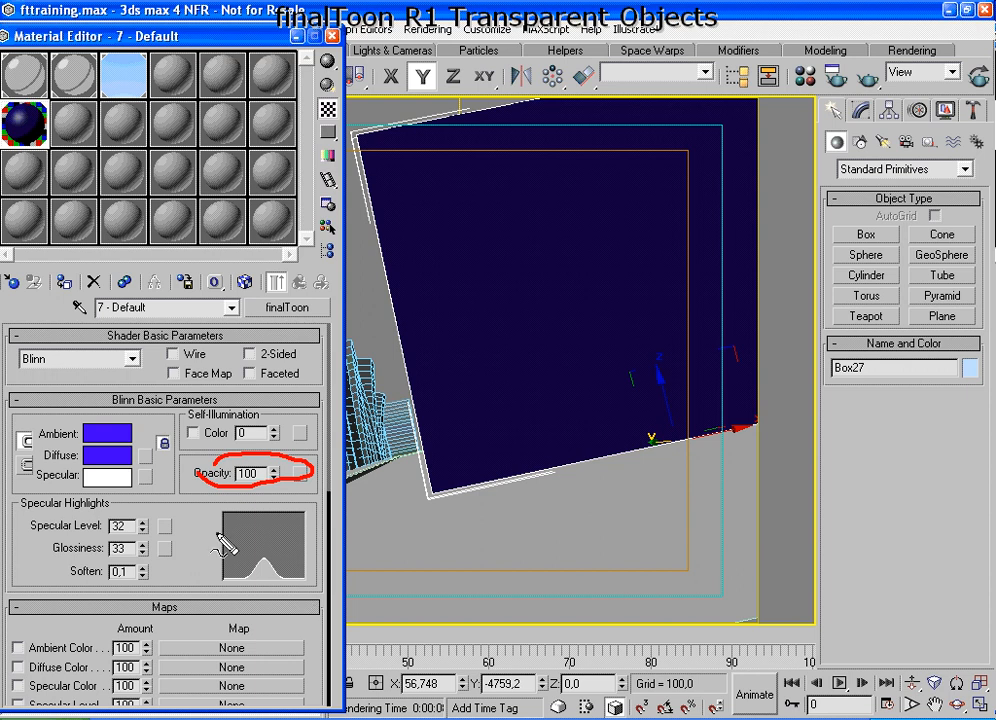
key(Escape)
Turn on Apply Blur in the Thin Wall Refraction map with a Blur of 3,0 and render the Camera01 view again.
drag(204, 571, 220, 253)
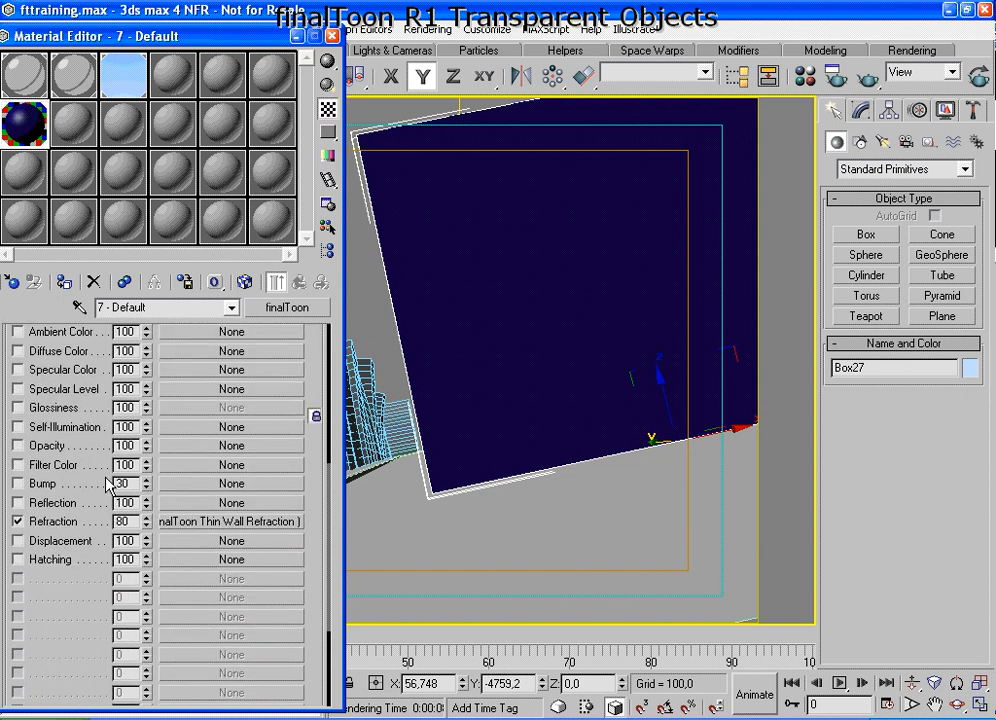
click(218, 522)
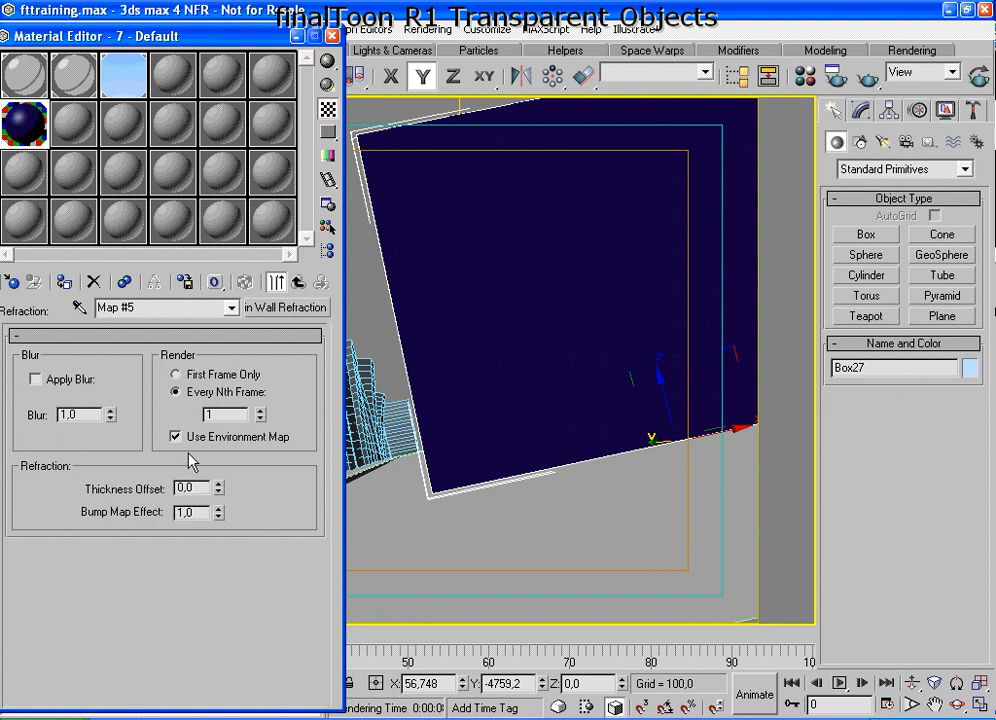
click(35, 380)
drag(76, 414, 49, 414)
text(3)
key(Return)
click(869, 76)
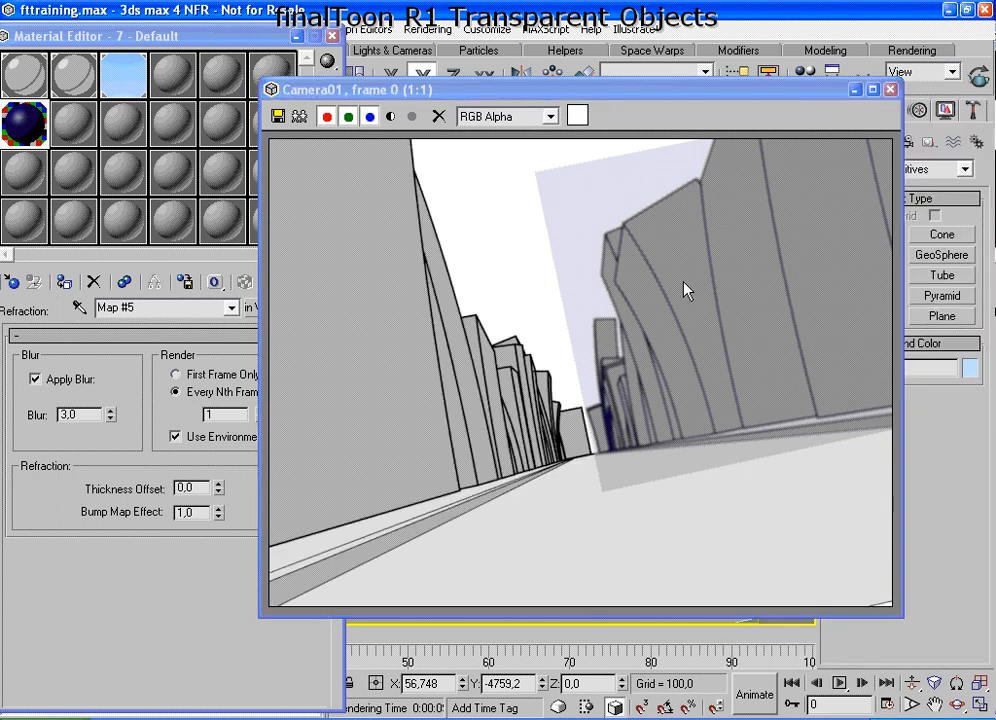
click(146, 385)
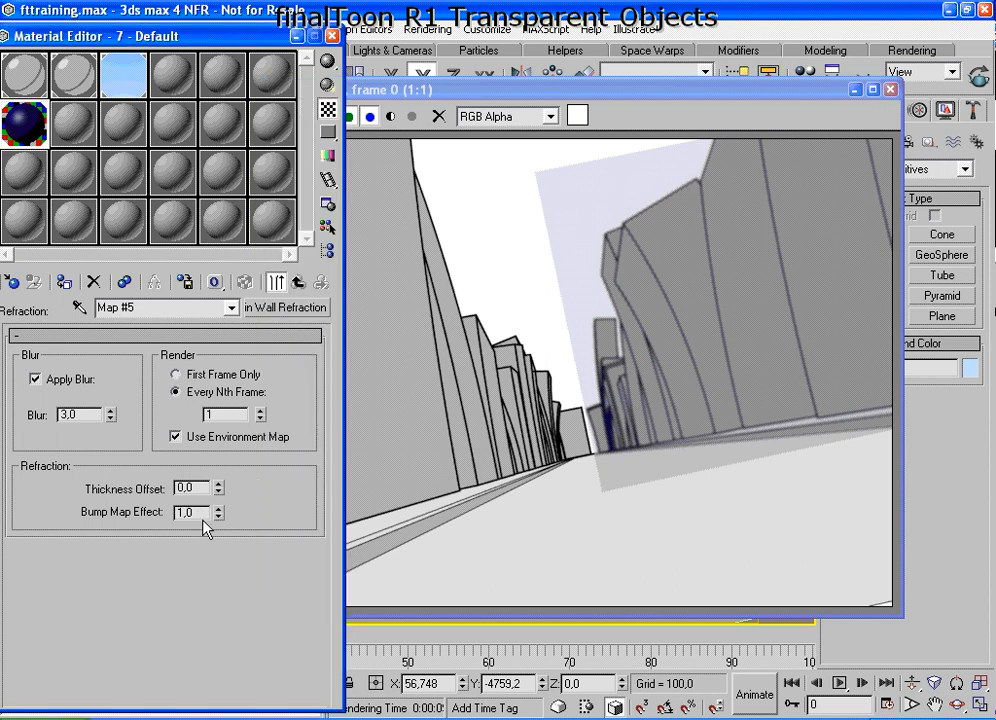
Enable the Bump channel of the 7 - Default material with a Cellular map and render the distorted refraction.
click(298, 283)
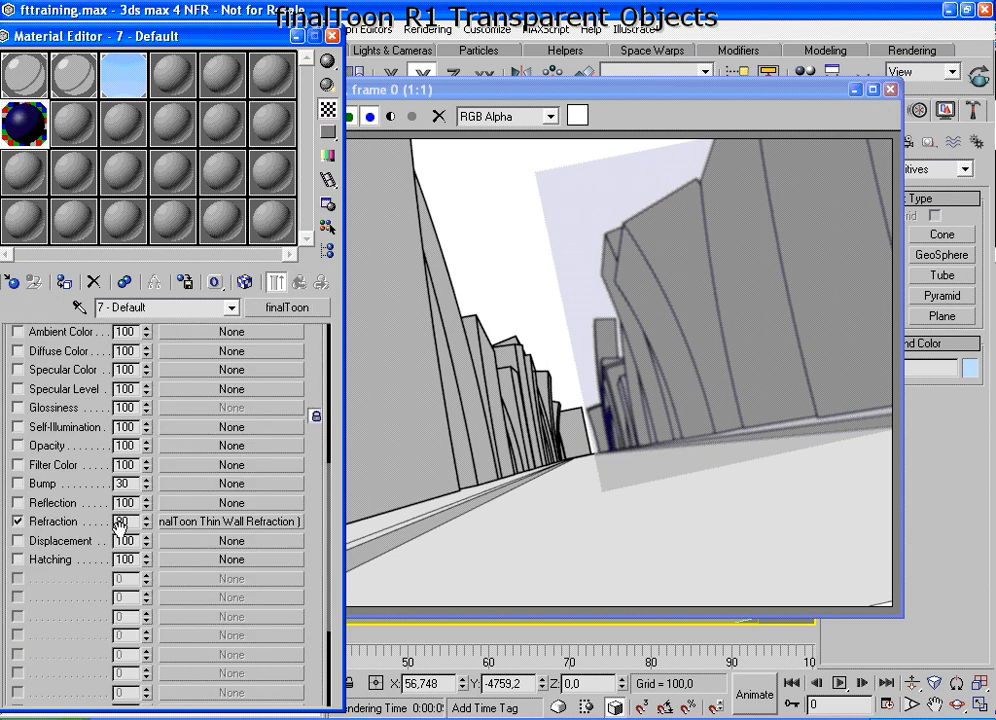
click(17, 483)
click(234, 483)
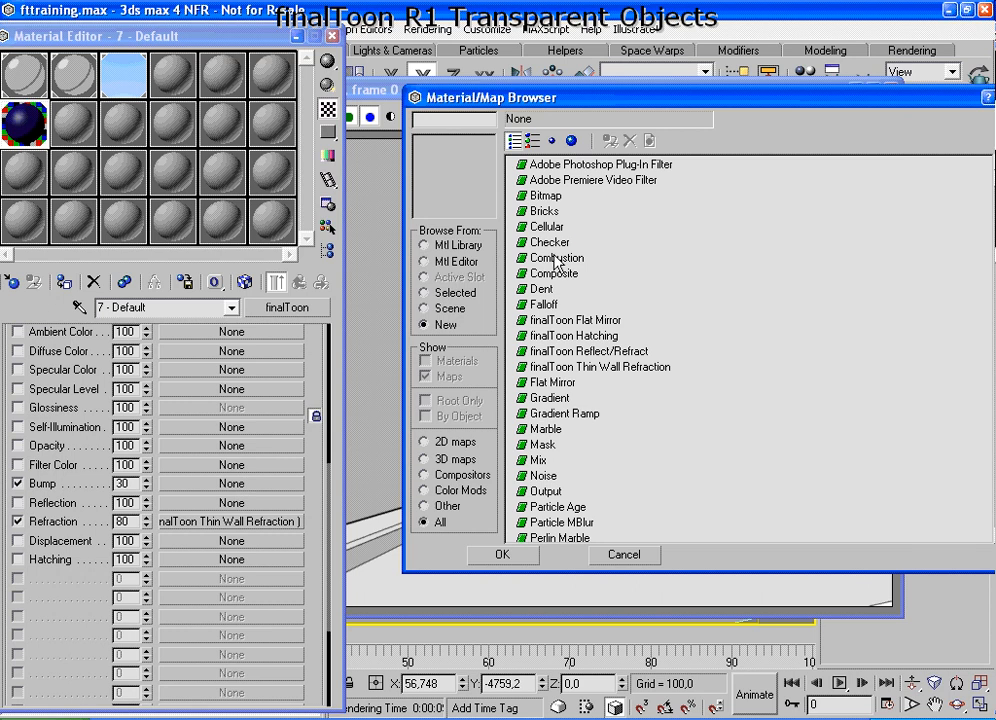
click(549, 242)
click(547, 228)
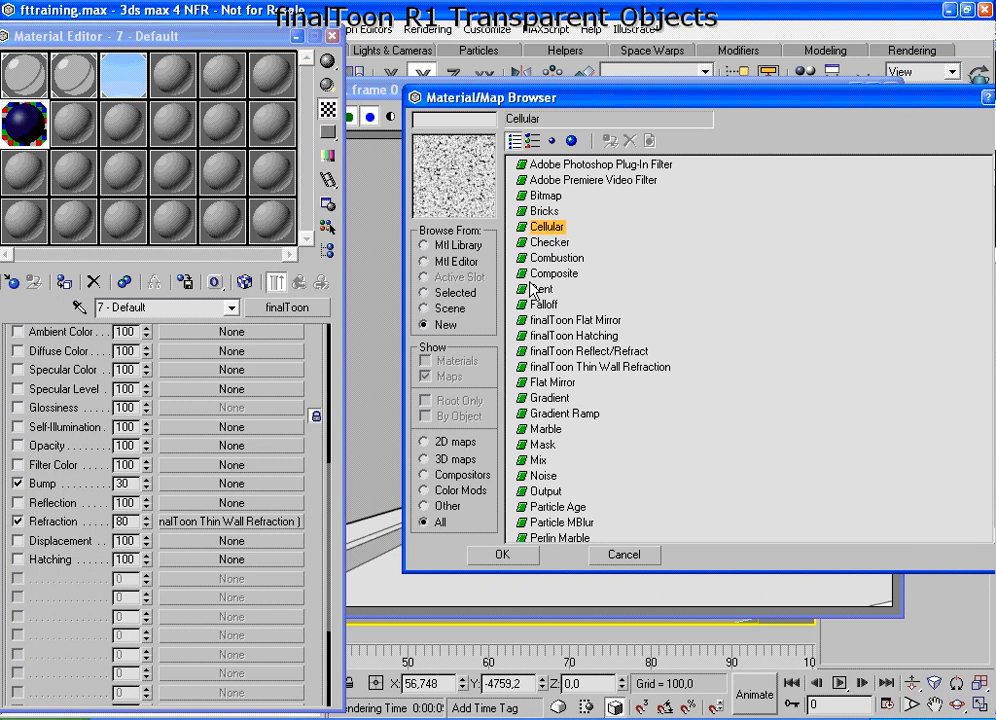
click(505, 555)
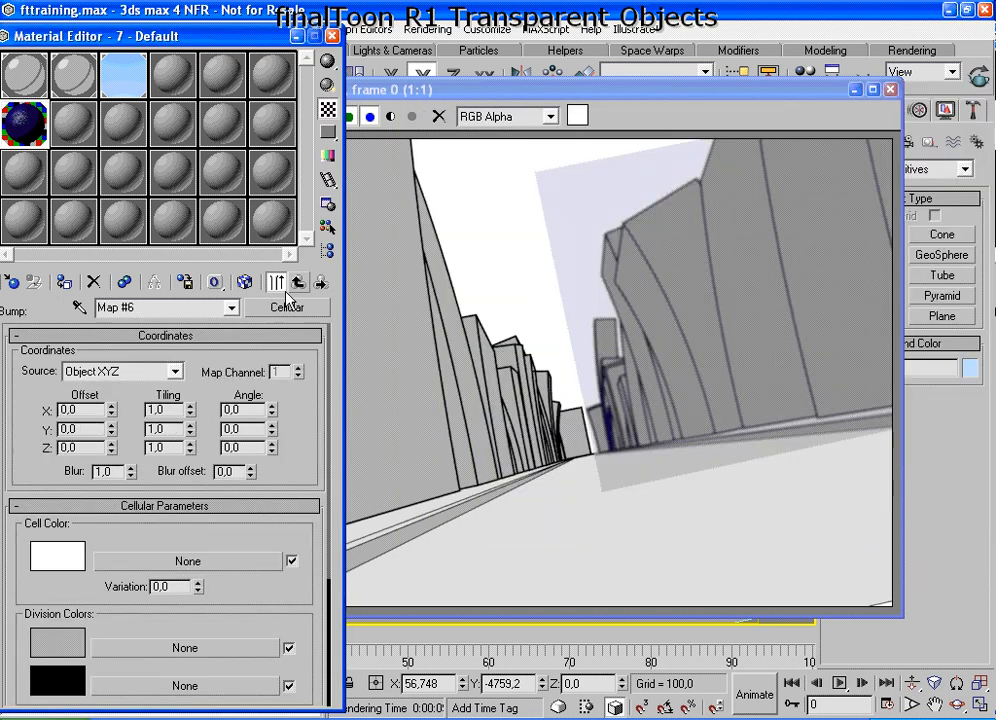
click(297, 283)
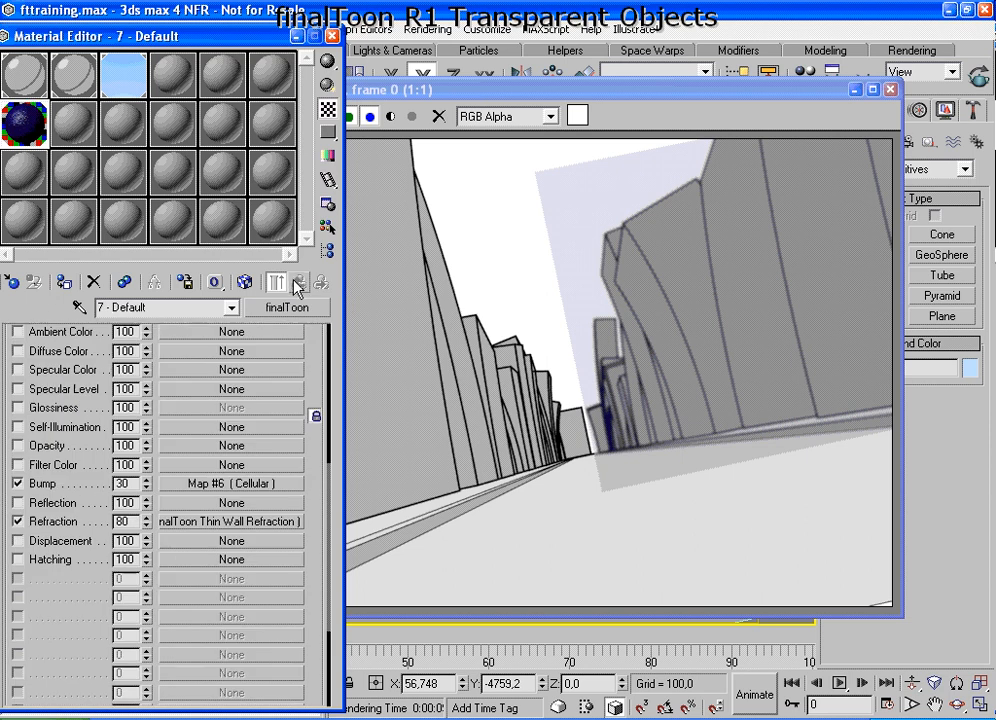
click(970, 66)
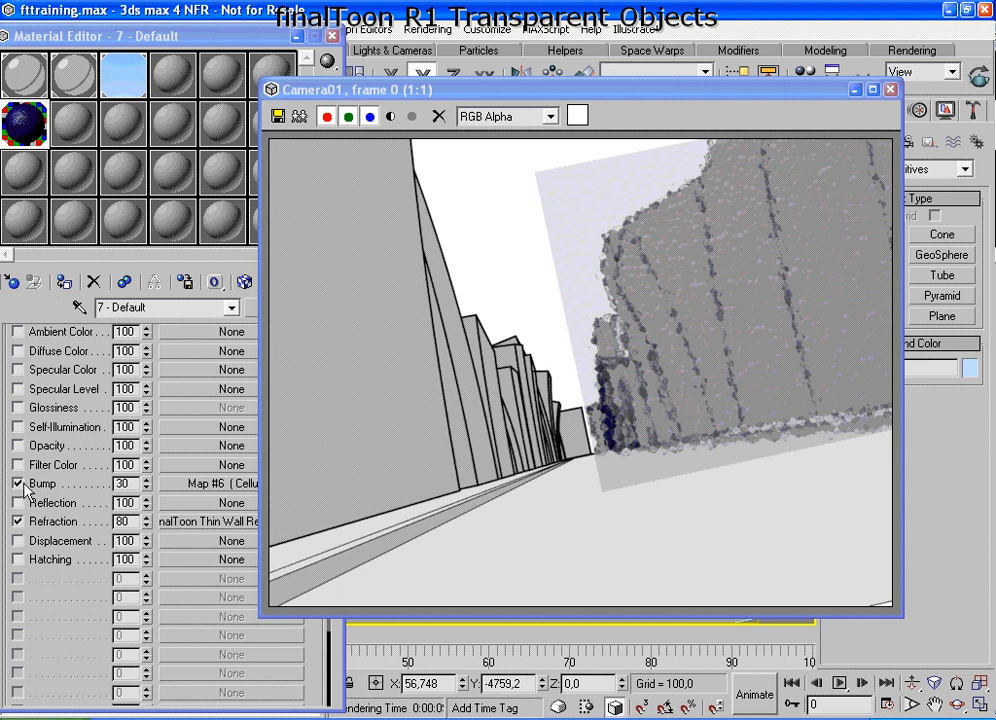
Disable the material's Bump channel and turn off Apply Blur in its Thin Wall Refraction map.
click(18, 378)
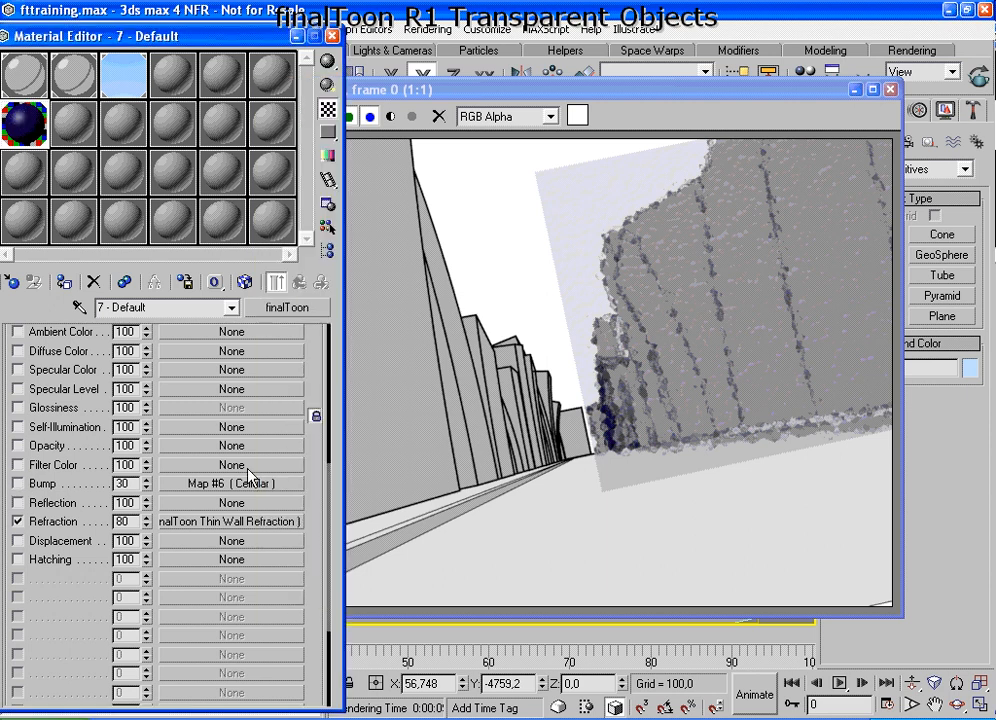
click(226, 521)
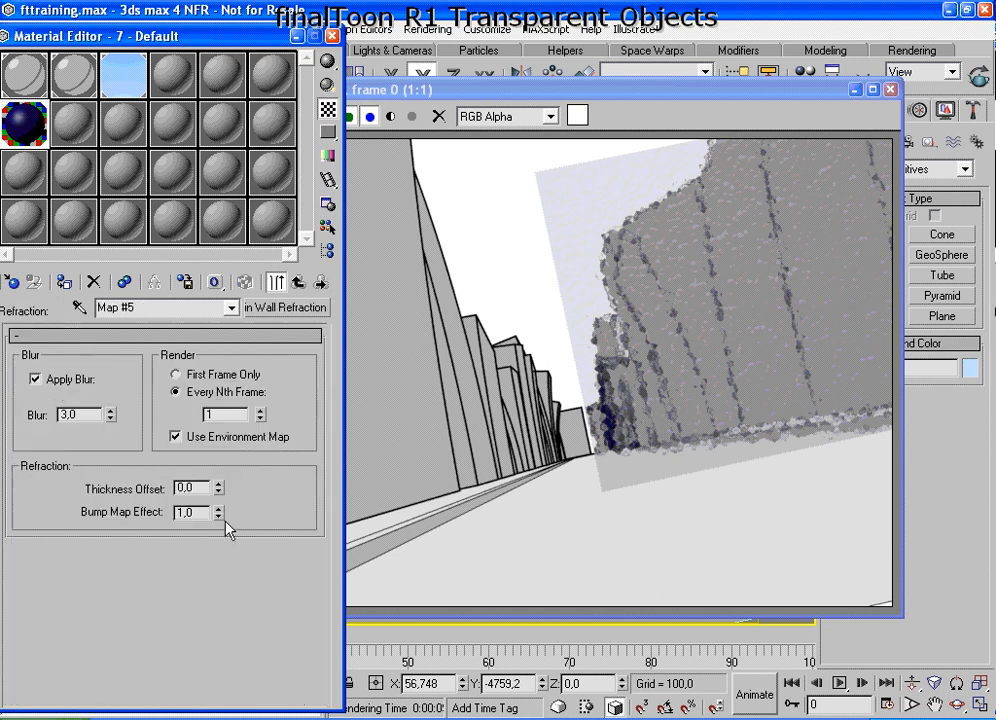
click(48, 378)
click(298, 283)
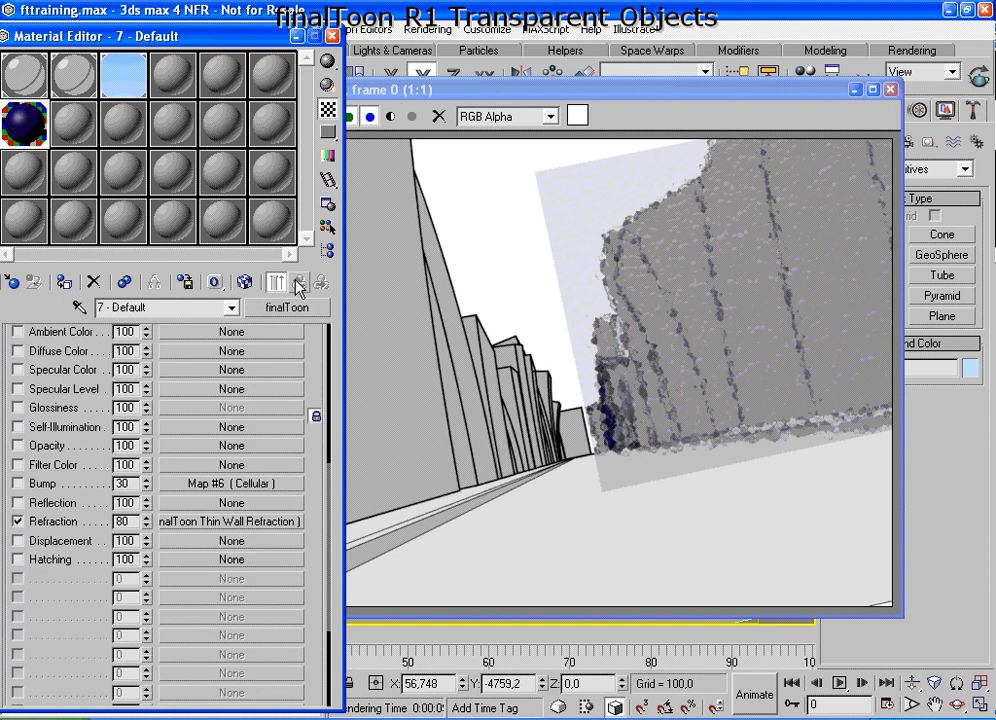
drag(310, 338, 312, 597)
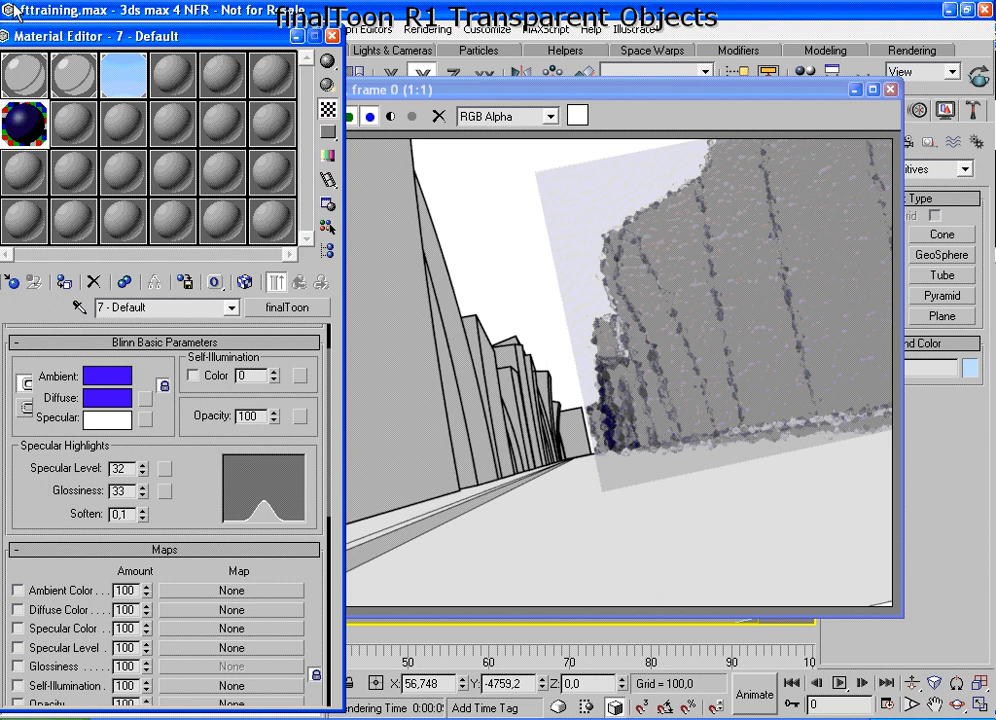
Clone the transparent box in the Top view as one independent copy placed at about X 9, Y -4721, overlapping the original from the camera.
click(332, 36)
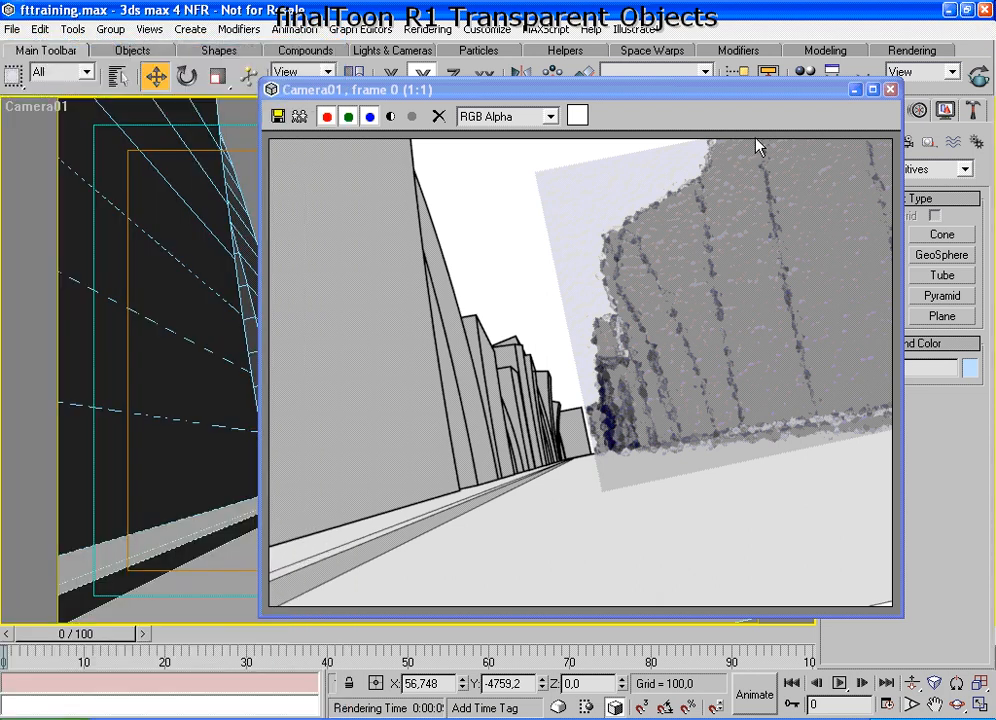
click(890, 89)
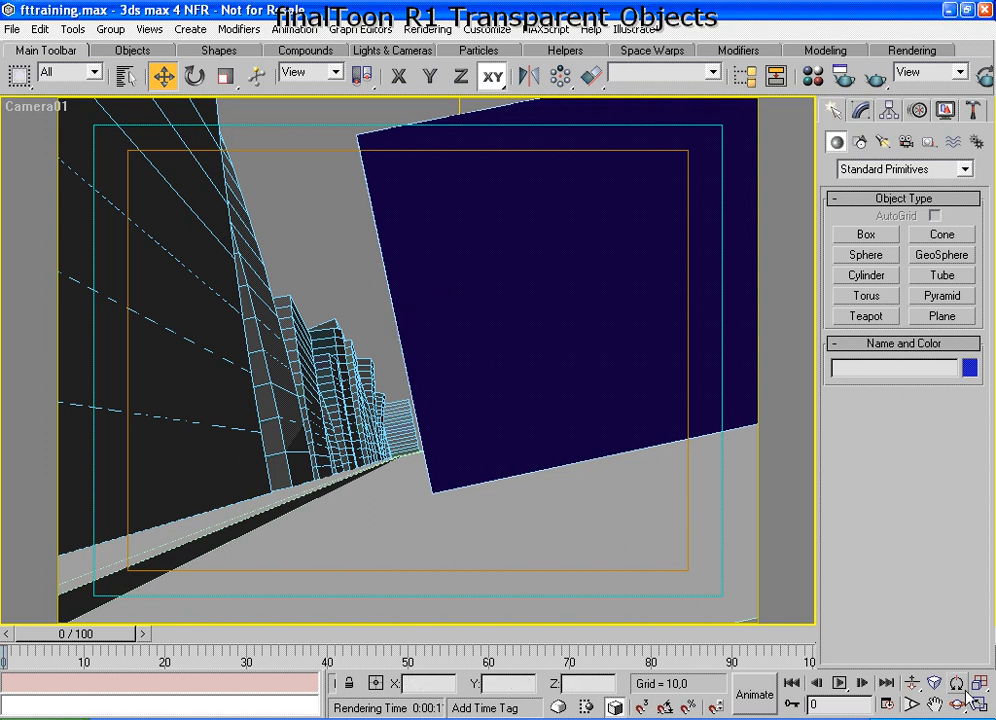
key(w)
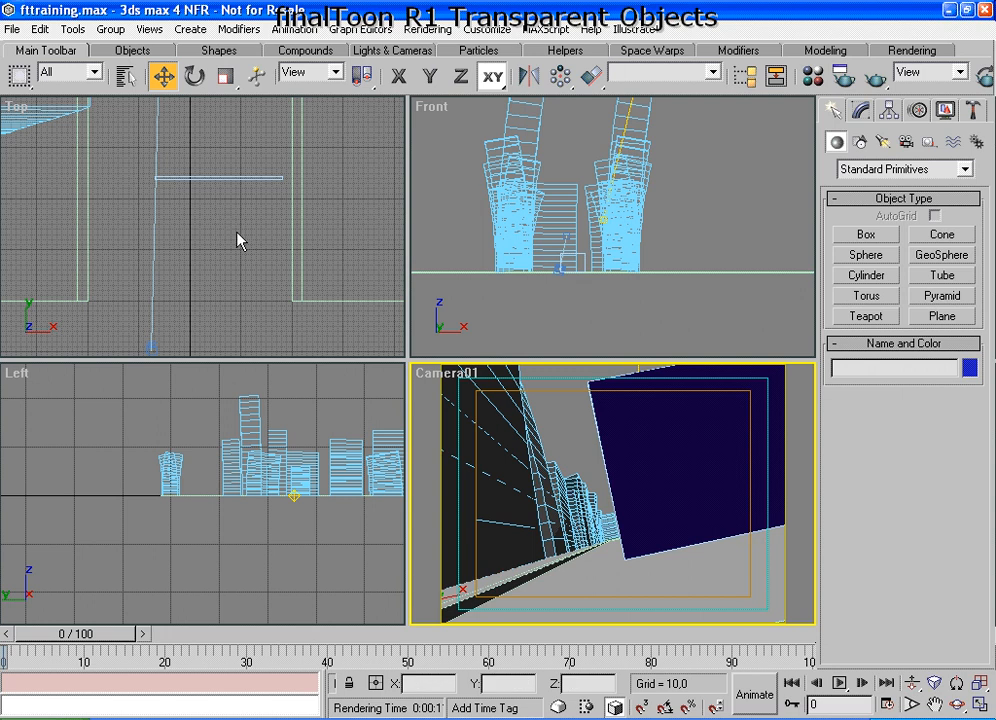
middle_drag(238, 238, 255, 218)
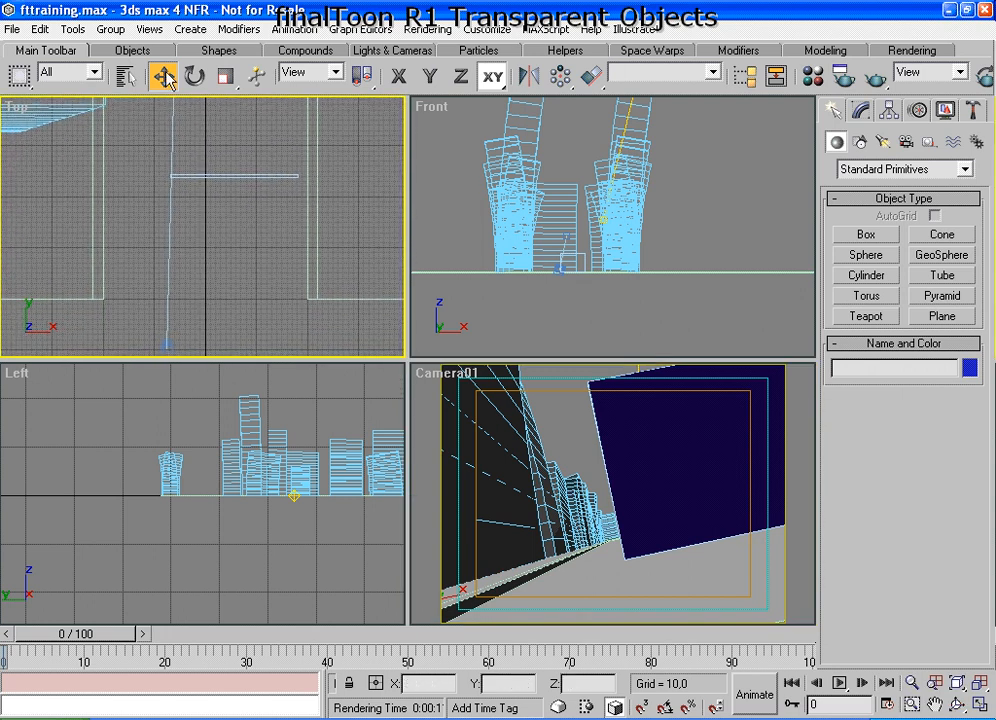
click(224, 177)
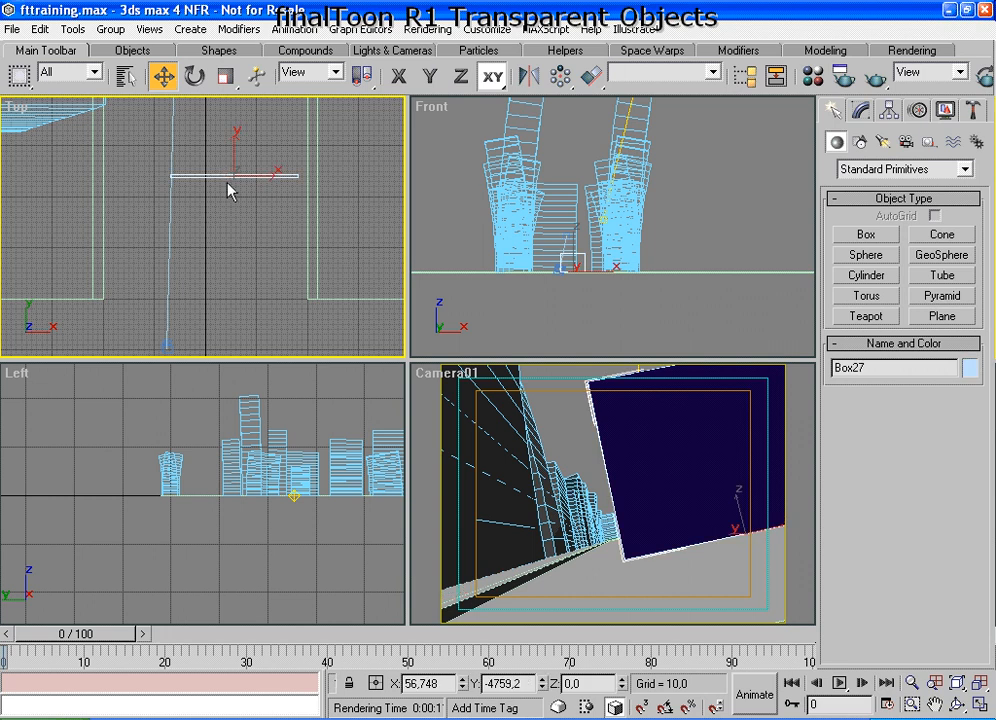
mouse_move(233, 175)
shift+mouse_down()
mouse_move(231, 163)
mouse_move(209, 161)
shift+mouse_up()
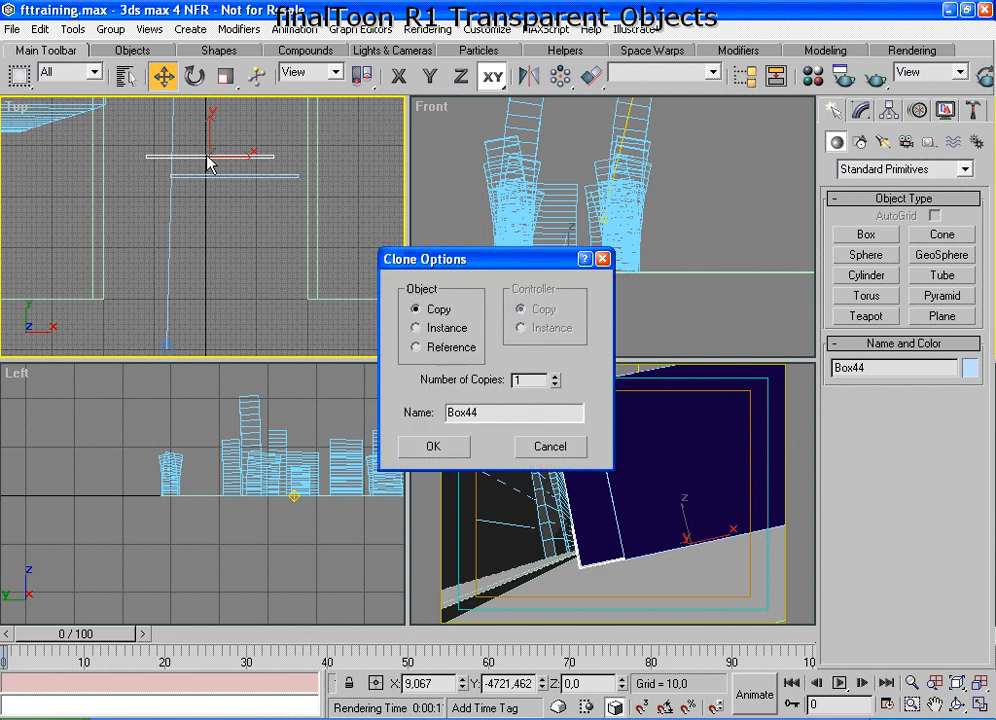
click(440, 450)
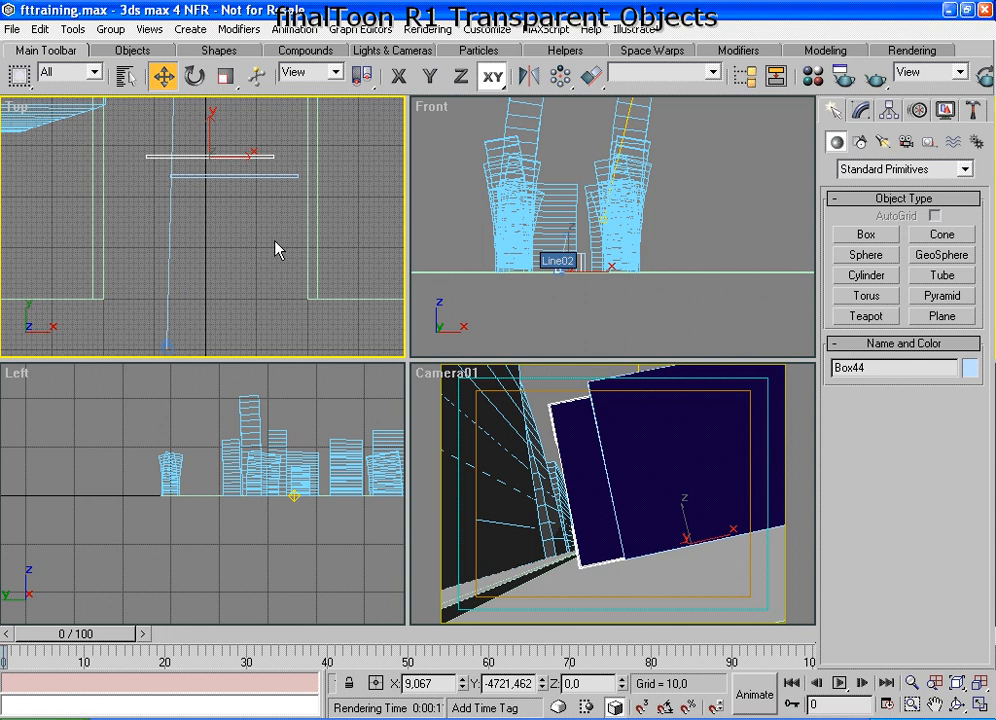
mouse_move(324, 152)
mouse_down()
mouse_move(280, 124)
mouse_move(118, 152)
mouse_move(176, 221)
mouse_move(329, 128)
mouse_up()
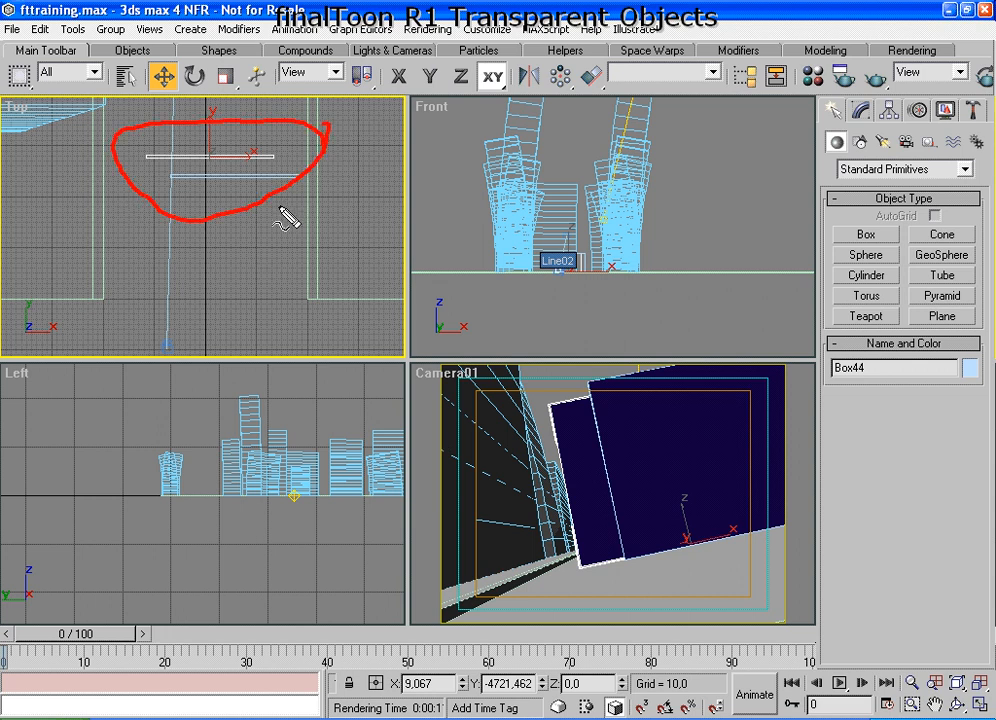
key(Escape)
key(ctrl+shift+d)
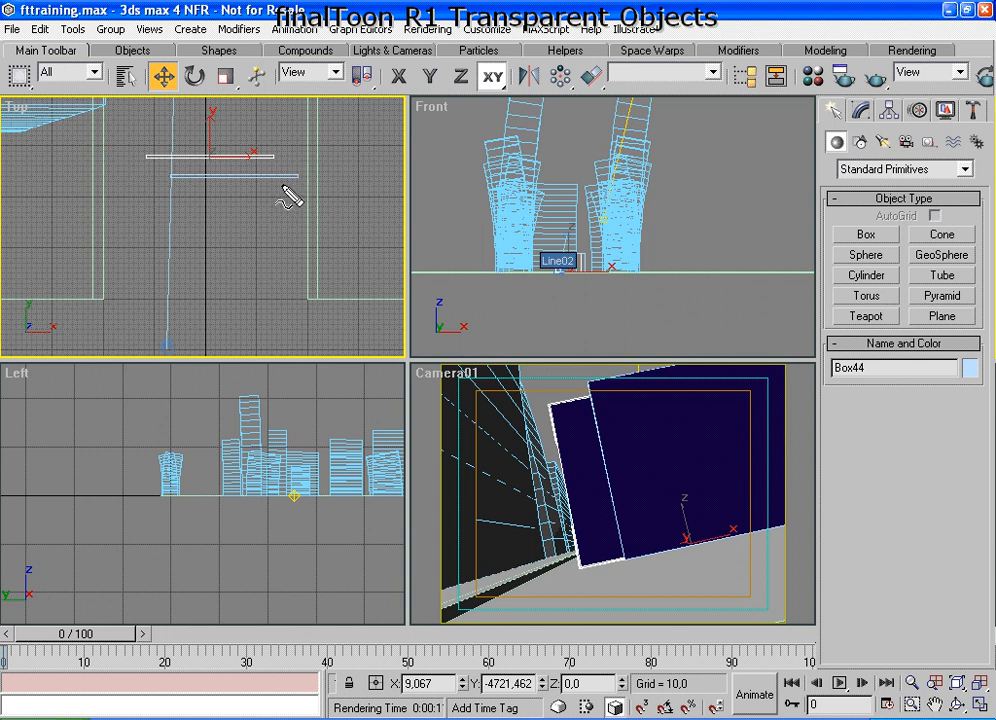
mouse_move(281, 182)
mouse_down()
mouse_move(296, 183)
mouse_move(288, 200)
mouse_up()
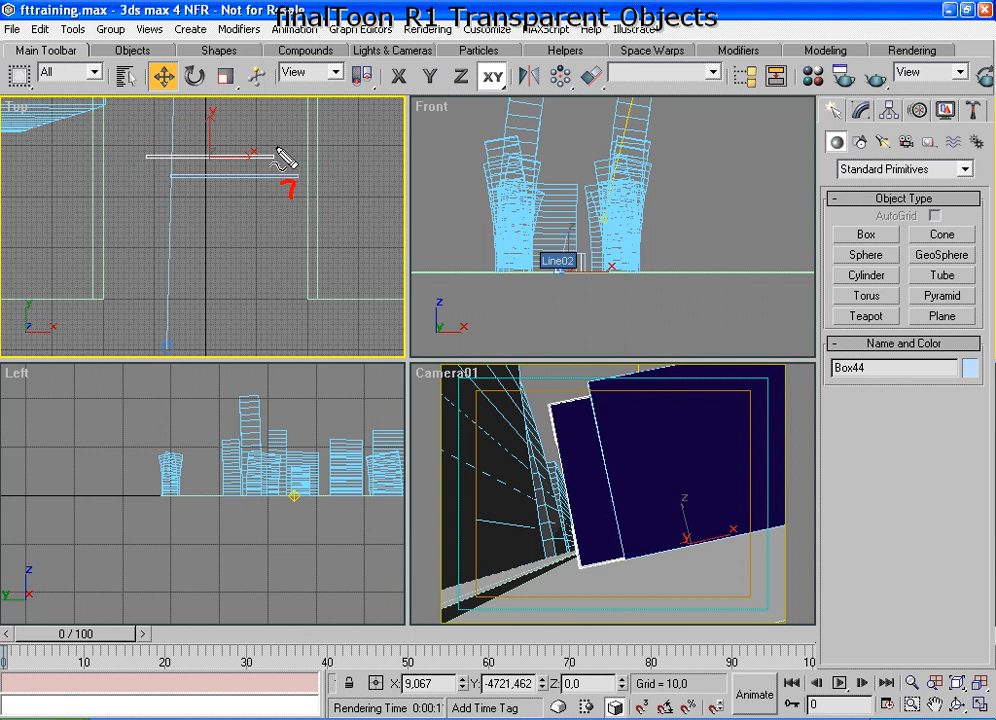
drag(279, 151, 287, 160)
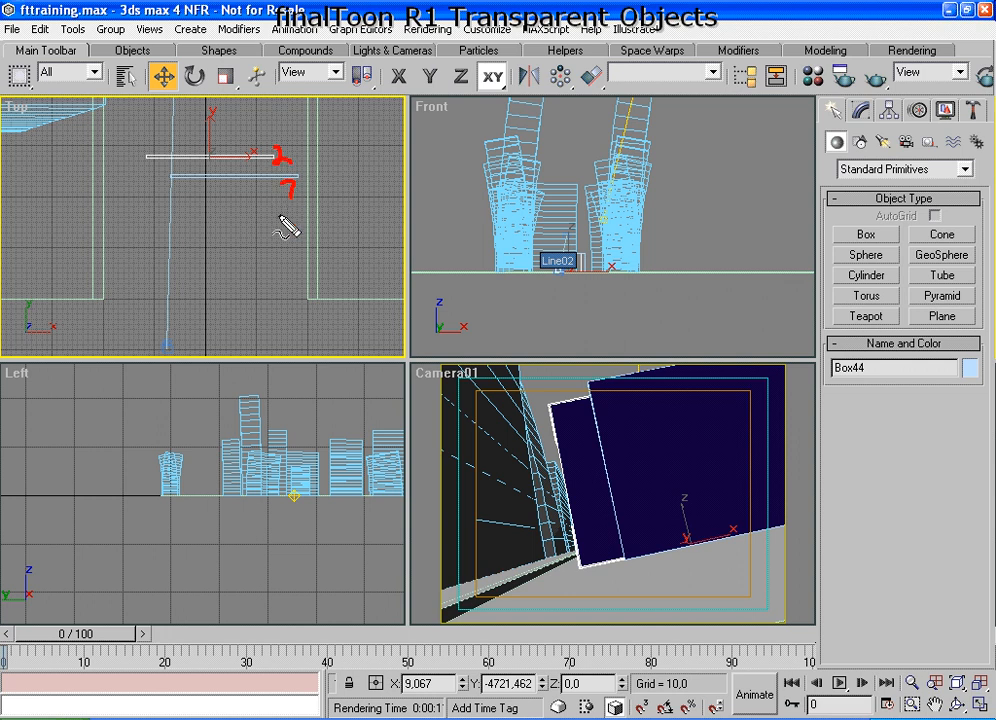
mouse_move(170, 331)
mouse_down()
mouse_move(156, 338)
mouse_move(183, 355)
mouse_move(163, 332)
mouse_up()
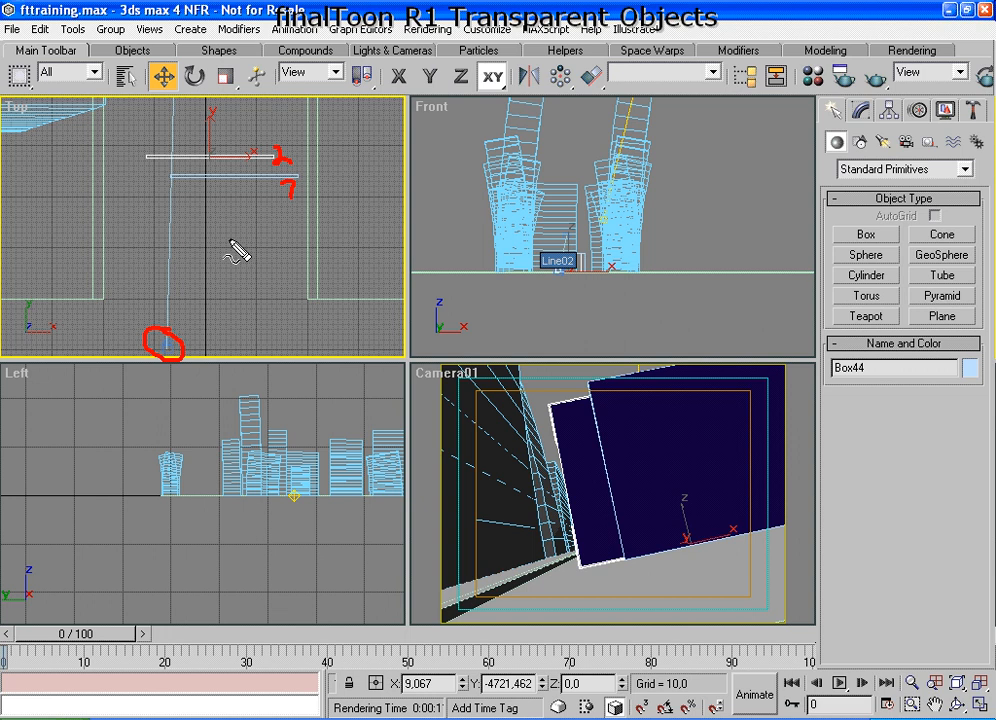
key(Escape)
Render the maximized Camera01 view to examine the area where the two transparent boxes overlap.
click(585, 434)
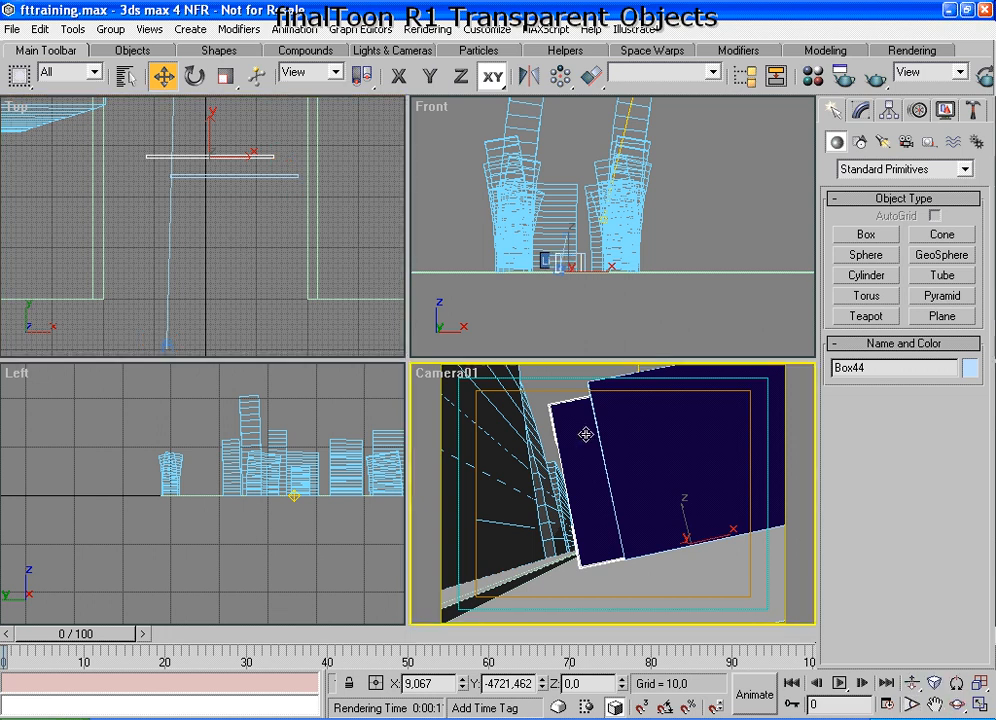
click(980, 705)
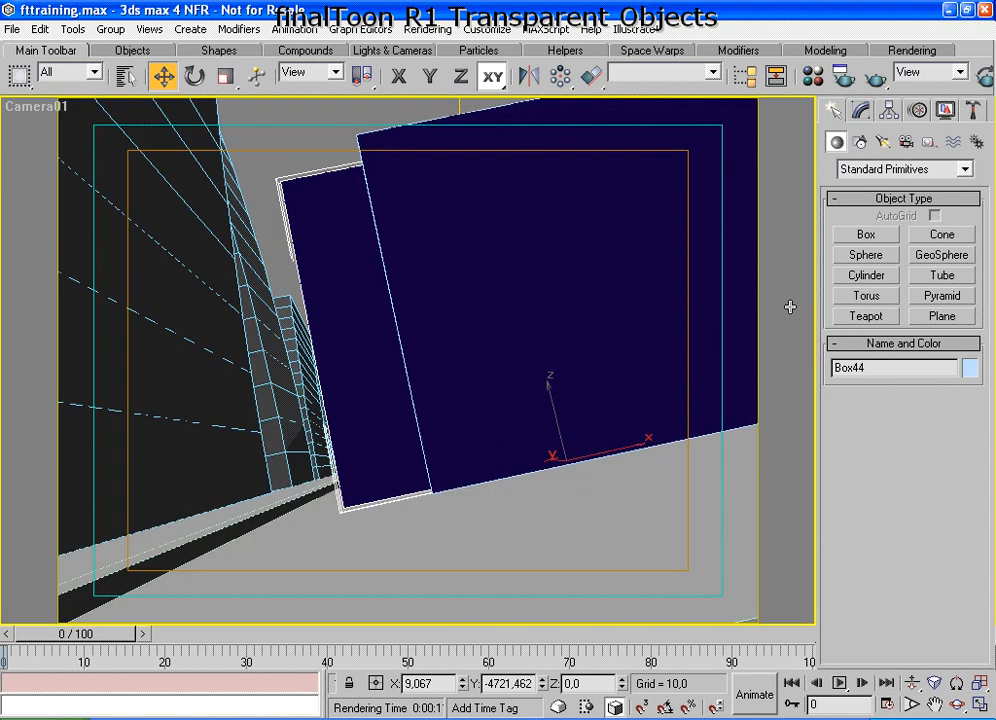
click(876, 79)
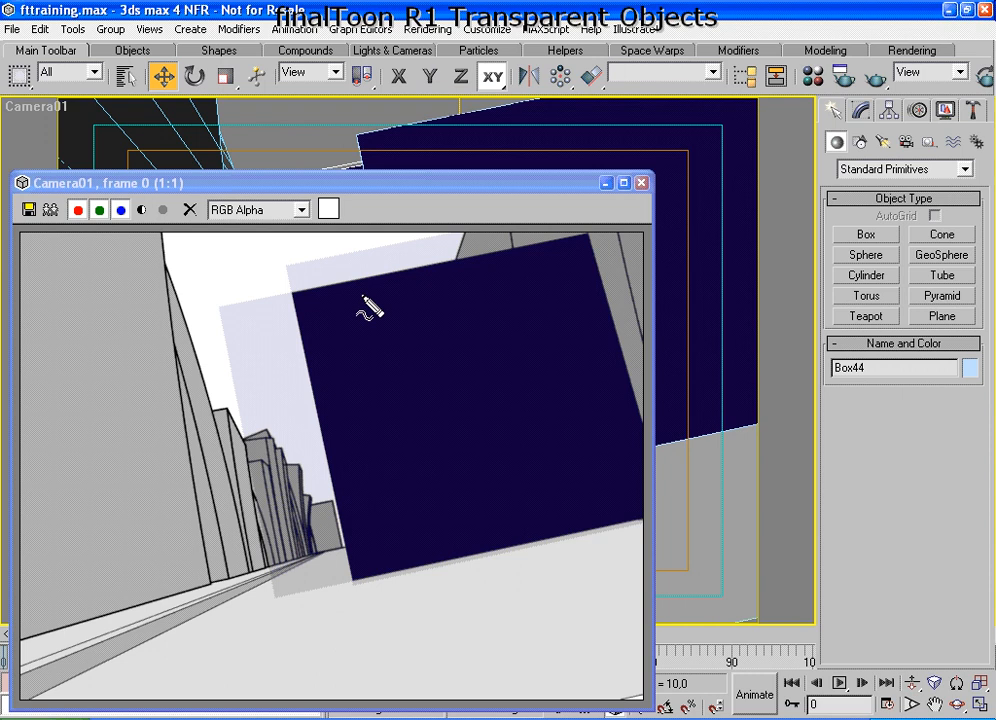
mouse_move(331, 287)
mouse_down()
mouse_move(265, 280)
mouse_move(278, 330)
mouse_move(345, 305)
mouse_move(343, 343)
mouse_up()
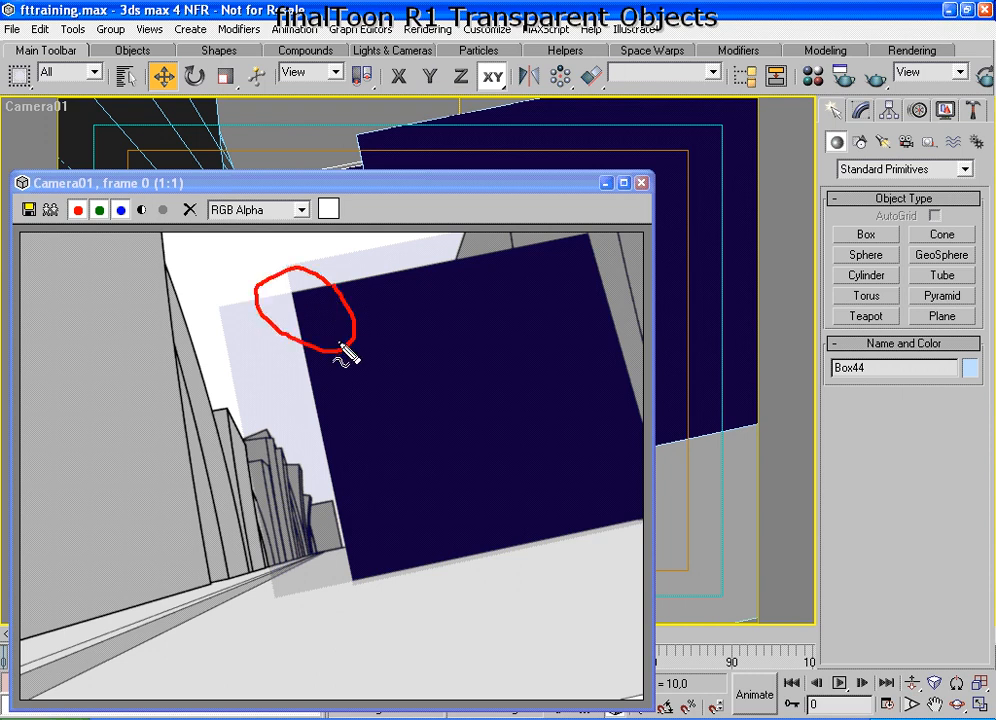
mouse_move(505, 368)
mouse_down()
mouse_move(420, 438)
mouse_move(509, 367)
mouse_up()
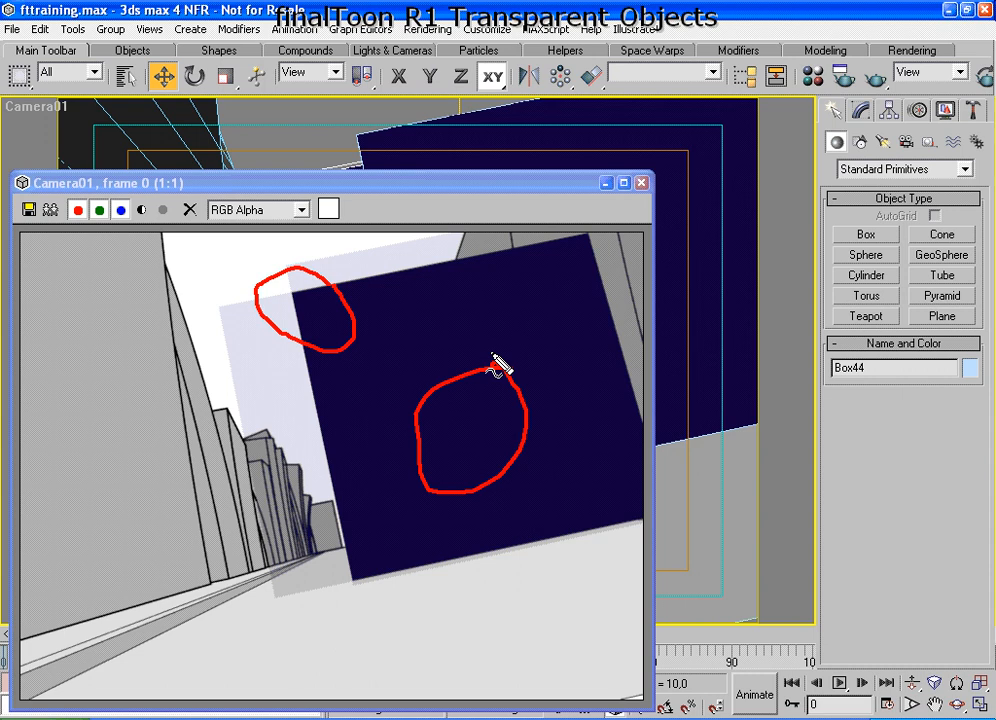
drag(494, 366, 510, 370)
key(Escape)
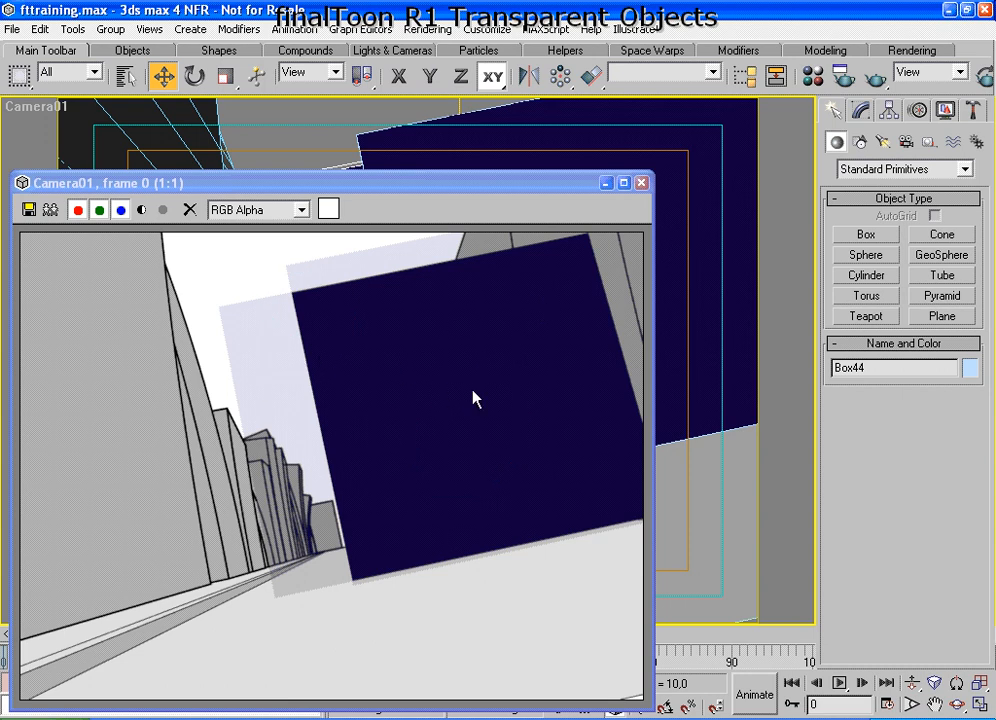
click(644, 186)
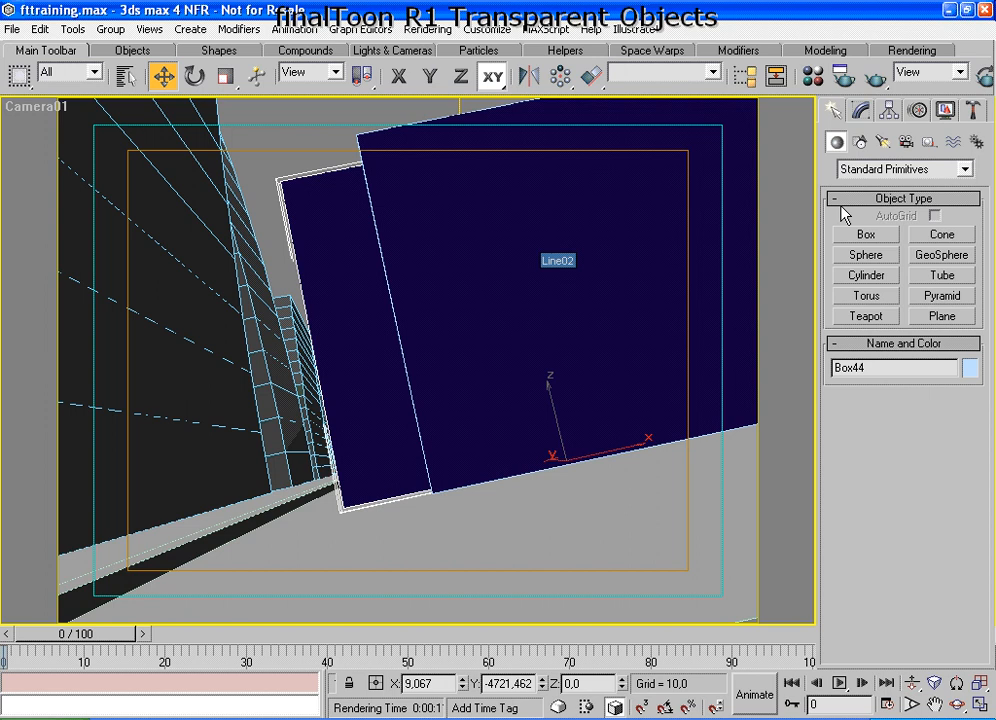
Set the Rendering Iterations of Auto Reflect/Refract Maps to 2 in the MAX Default Scanline A-Buffer render settings.
click(843, 78)
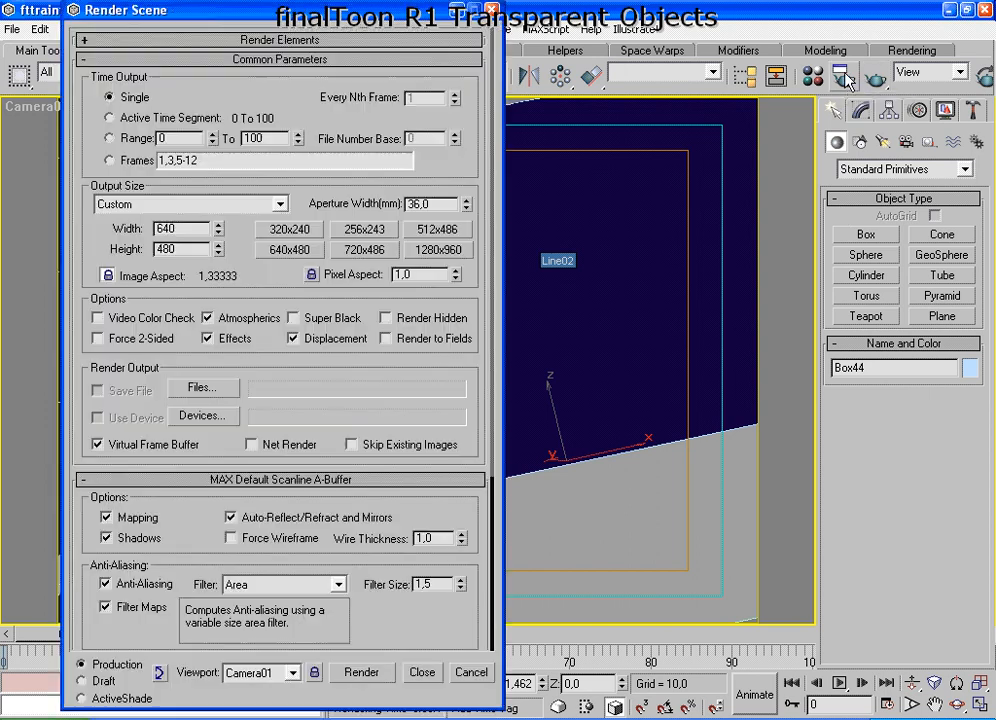
drag(400, 402, 421, 188)
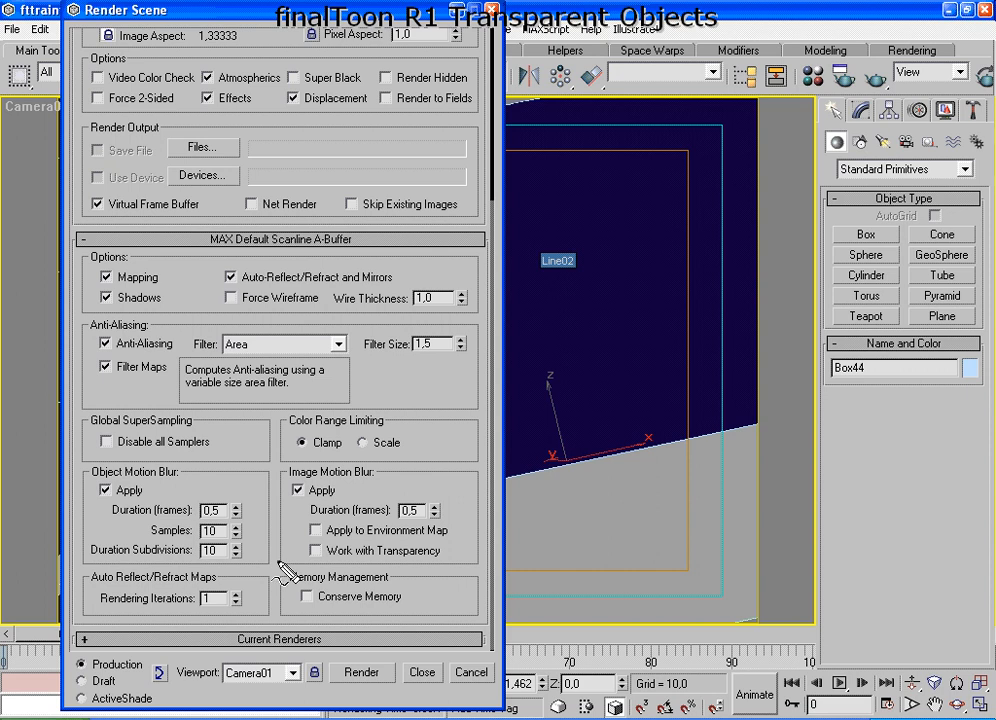
mouse_move(270, 556)
mouse_down()
mouse_move(107, 556)
mouse_move(78, 614)
mouse_move(235, 627)
mouse_move(268, 565)
mouse_up()
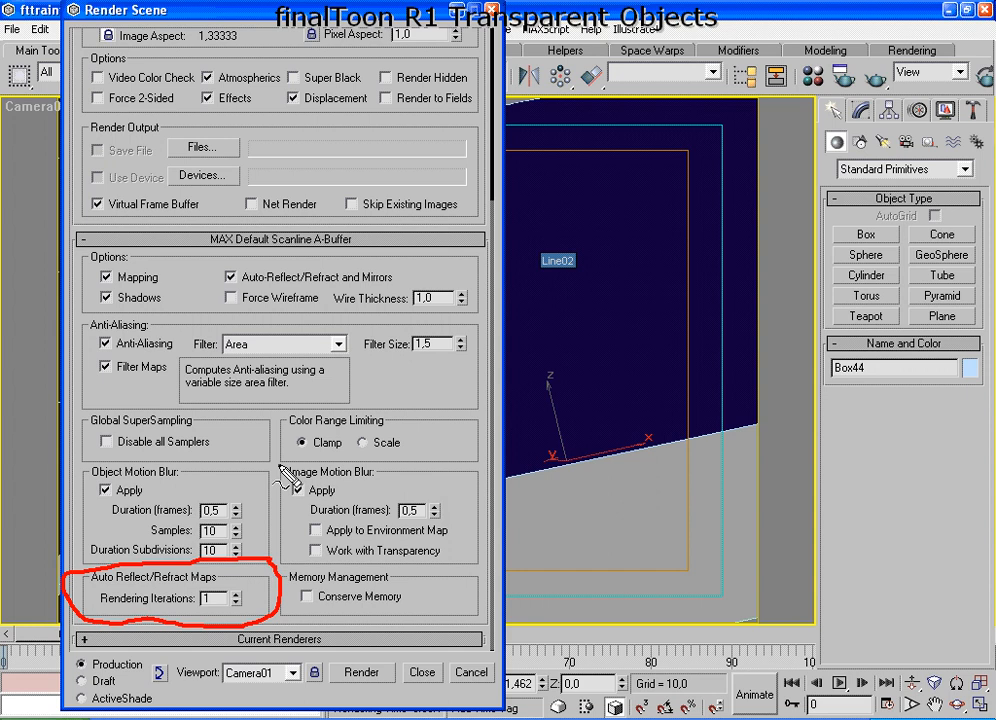
key(Escape)
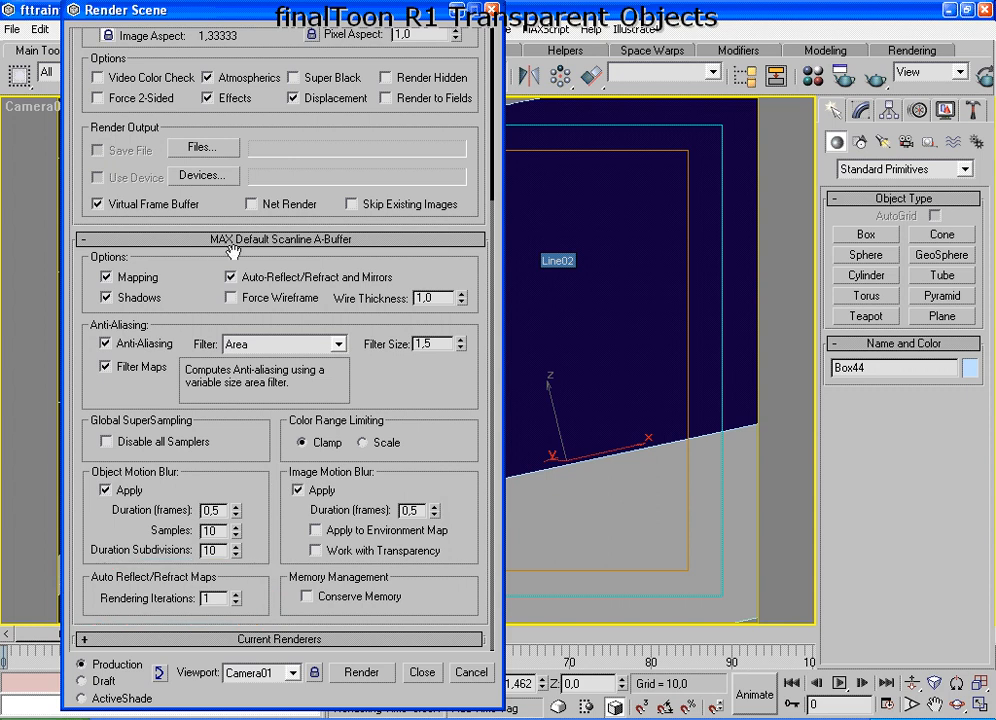
mouse_move(218, 254)
mouse_down()
mouse_move(160, 240)
mouse_move(375, 230)
mouse_move(205, 256)
mouse_up()
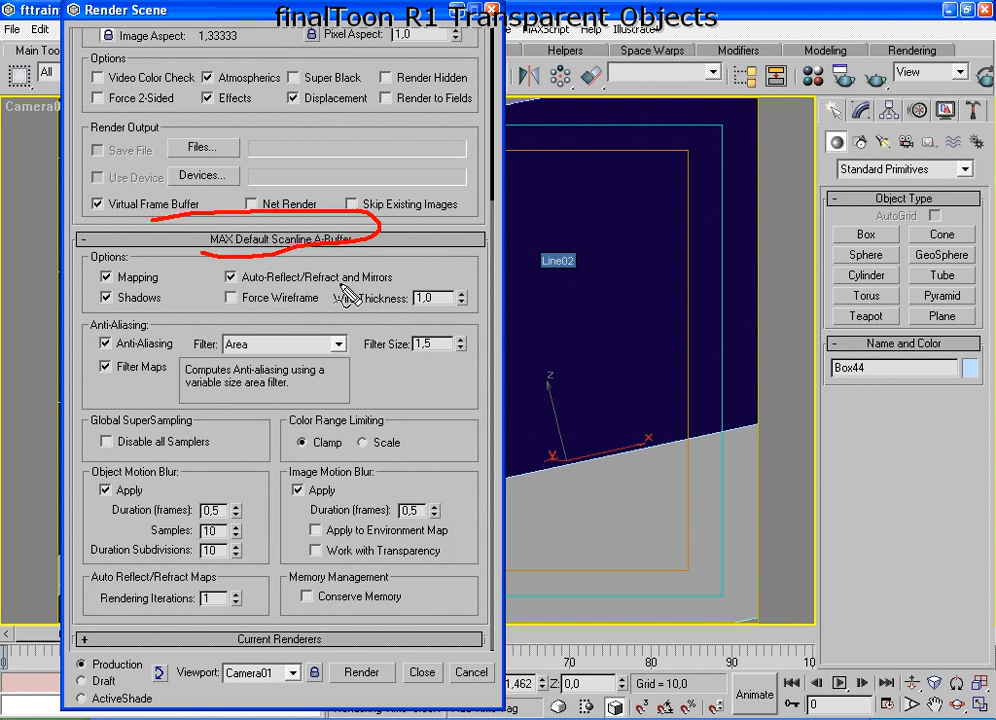
key(Escape)
mouse_move(250, 583)
mouse_down()
mouse_move(200, 585)
mouse_move(192, 612)
mouse_move(248, 598)
mouse_move(240, 582)
mouse_up()
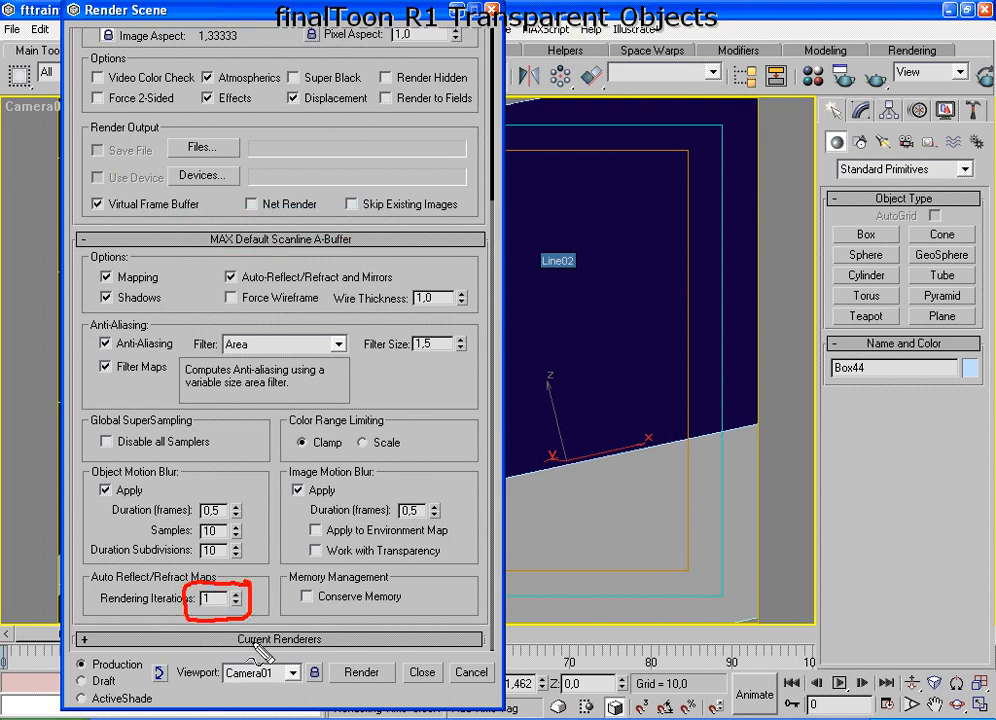
key(Escape)
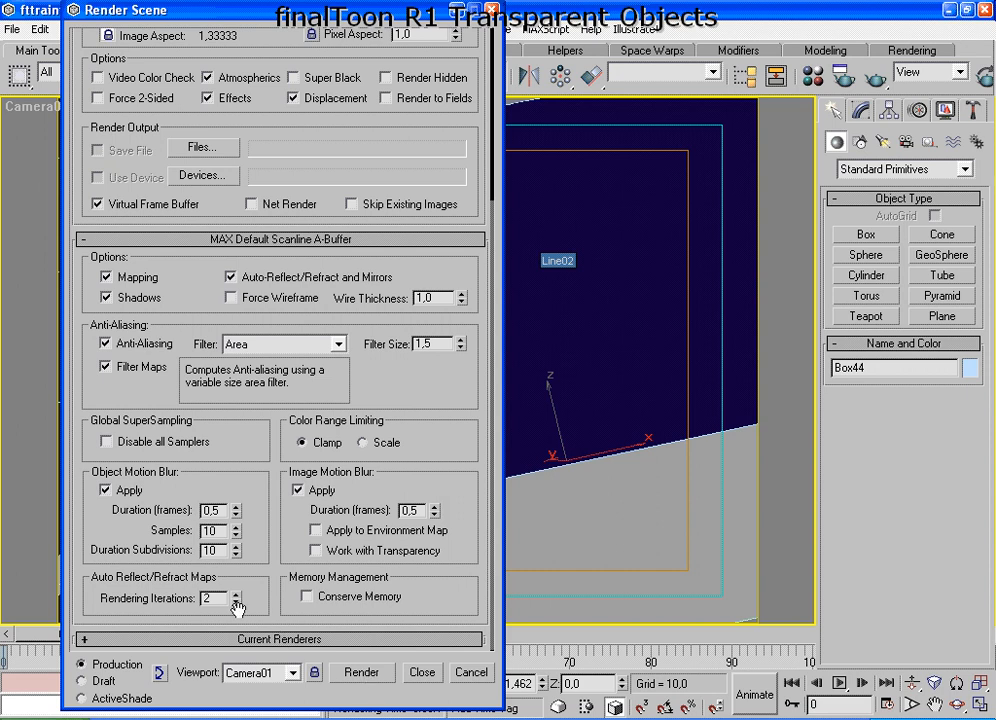
mouse_move(195, 610)
mouse_down()
mouse_move(250, 602)
mouse_move(200, 582)
mouse_move(80, 596)
mouse_move(130, 612)
mouse_move(218, 600)
mouse_up()
key(Escape)
Render the Camera01 view again to examine the buildings and outlines through both overlapping boxes, and dismiss the render settings.
click(362, 672)
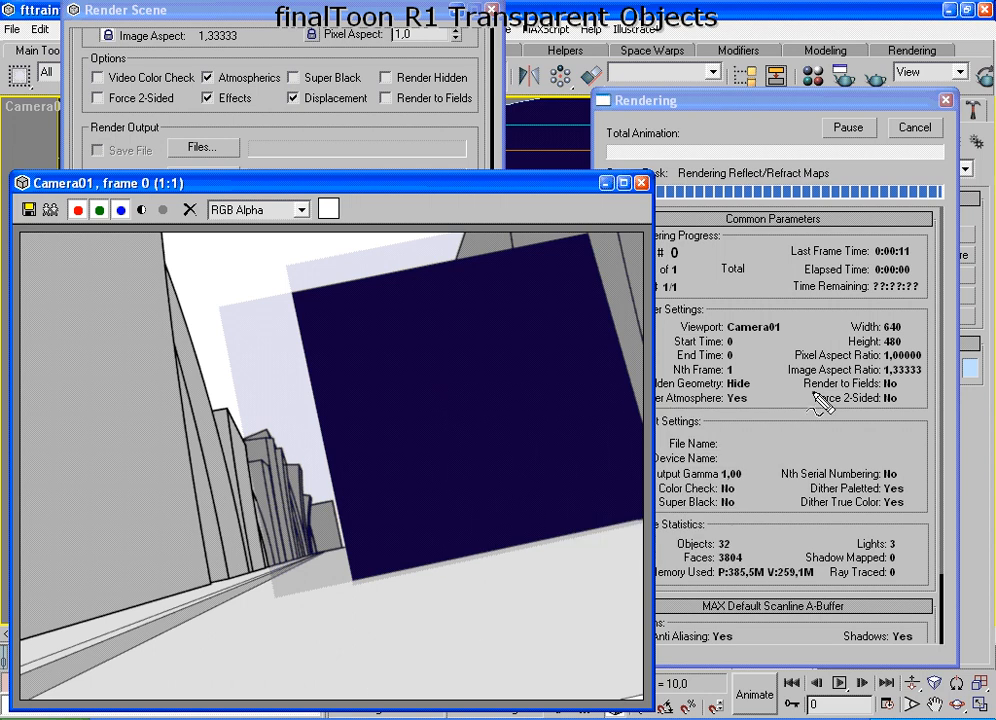
mouse_move(850, 150)
mouse_down()
mouse_move(735, 190)
mouse_move(830, 150)
mouse_up()
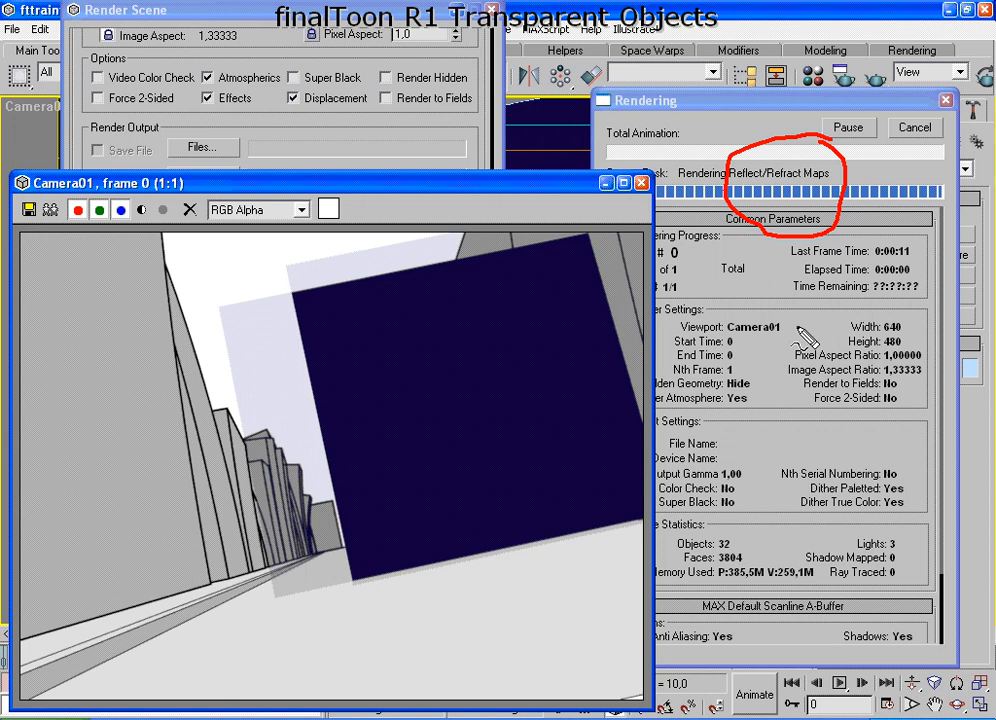
key(Escape)
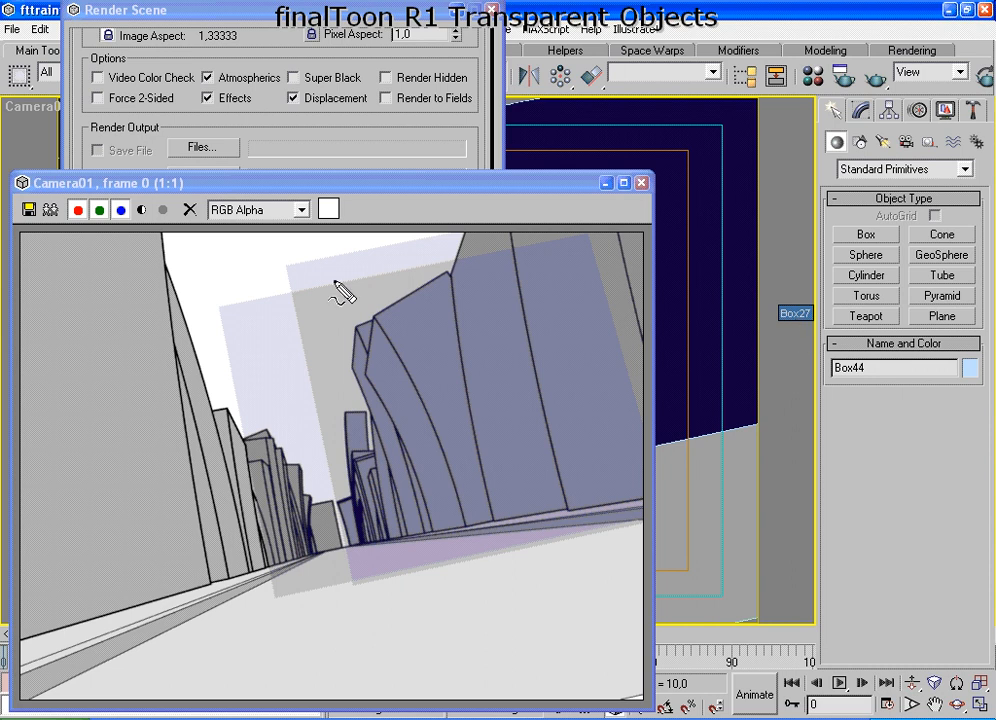
mouse_move(464, 231)
mouse_down()
mouse_move(475, 261)
mouse_move(478, 250)
mouse_up()
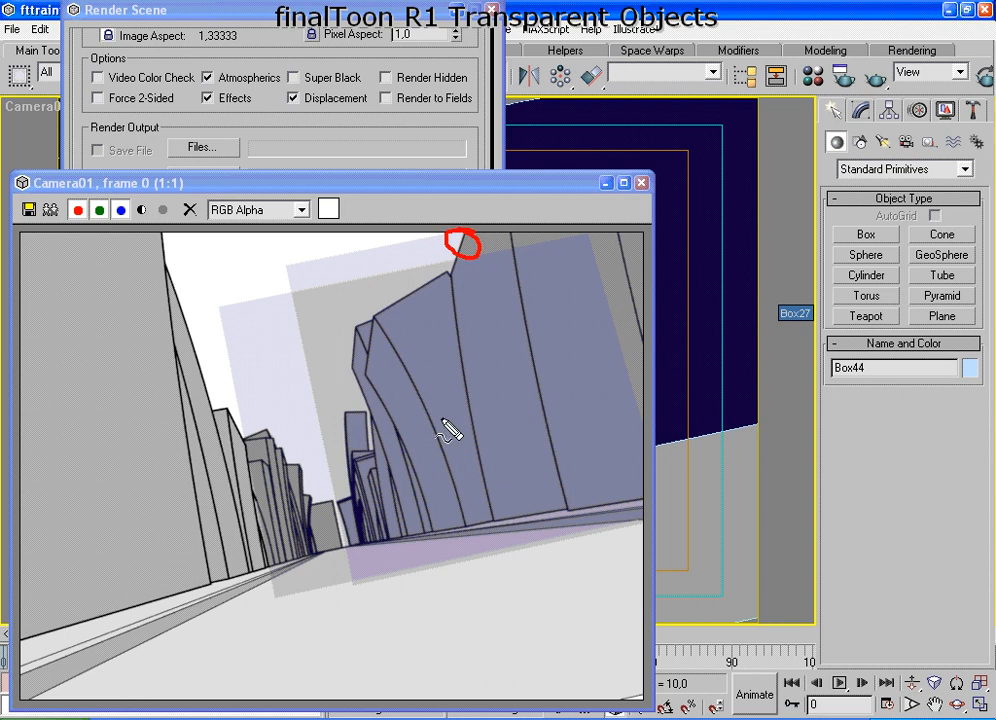
mouse_move(276, 411)
mouse_down()
mouse_move(241, 412)
mouse_move(266, 407)
mouse_move(246, 391)
mouse_up()
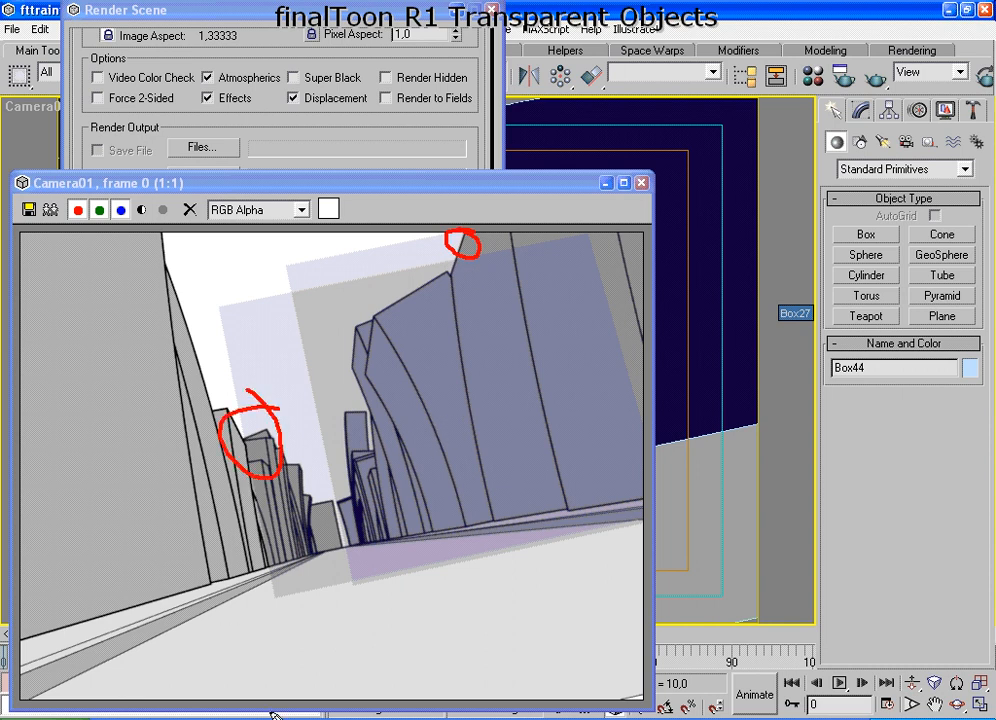
mouse_move(396, 428)
mouse_down()
mouse_move(422, 356)
mouse_move(391, 427)
mouse_move(415, 421)
mouse_up()
drag(400, 413, 429, 406)
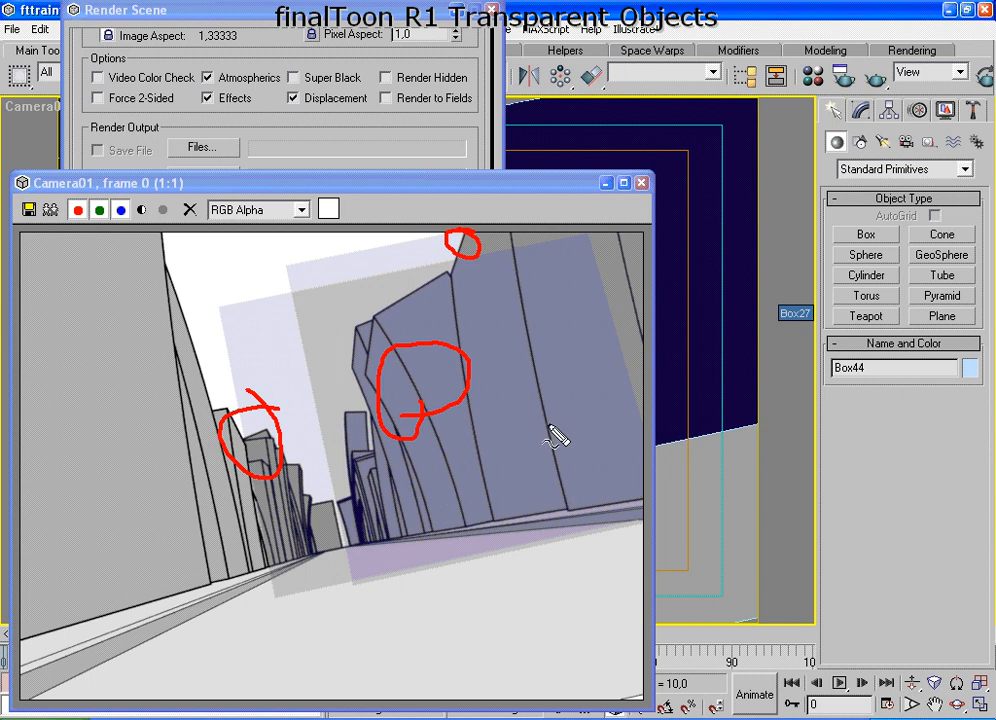
key(Escape)
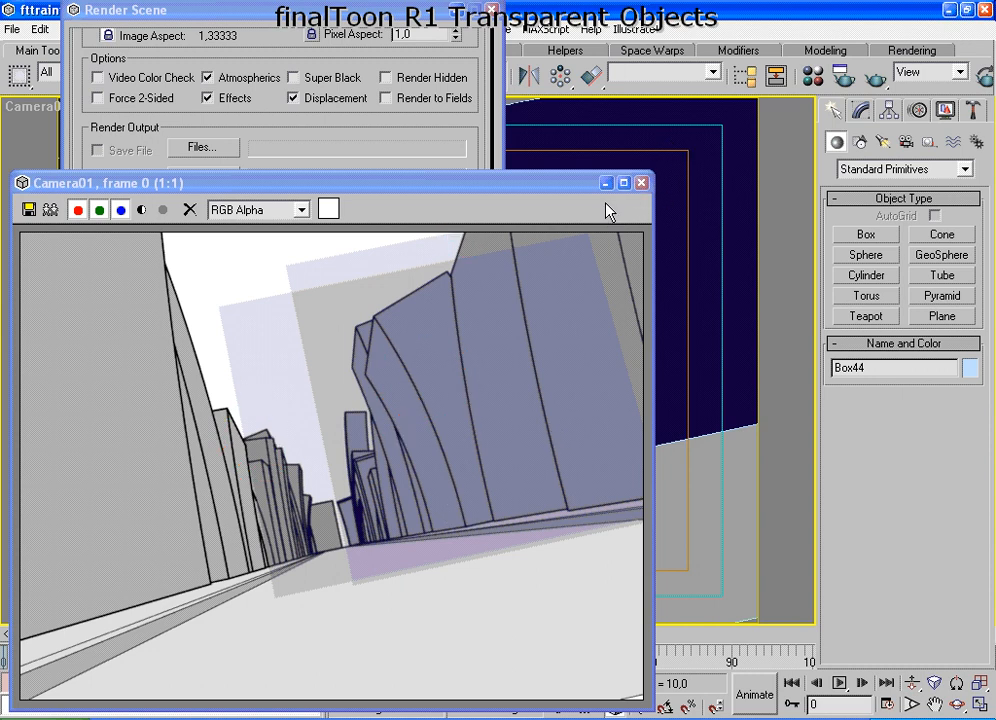
click(643, 183)
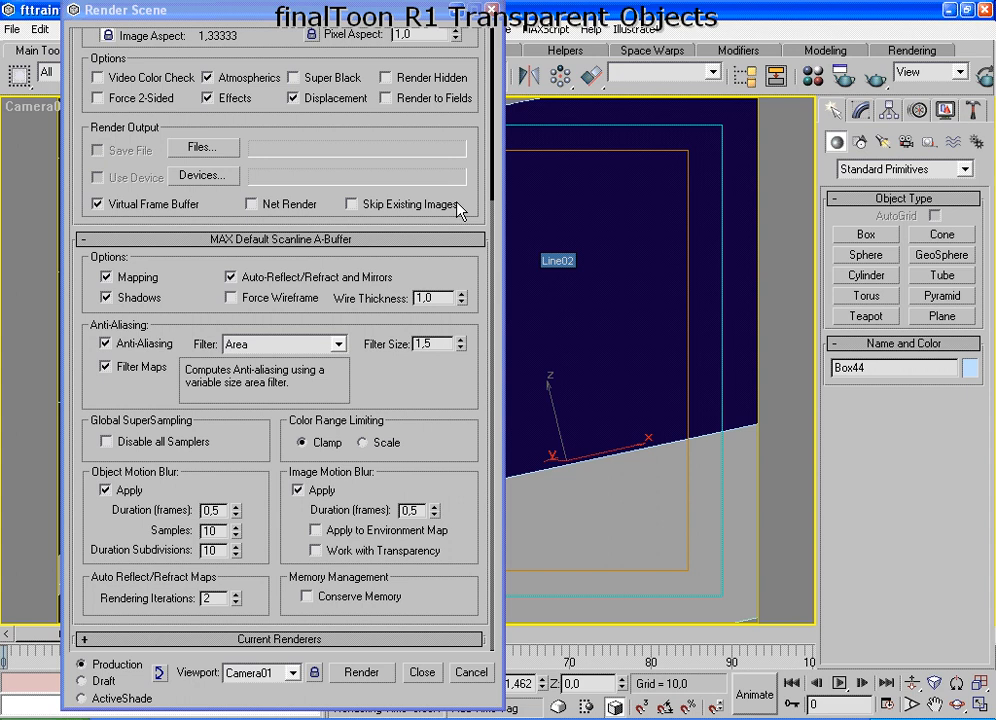
key(ctrl+shift+d)
mouse_move(262, 573)
mouse_down()
mouse_move(176, 567)
mouse_move(206, 624)
mouse_move(268, 605)
mouse_move(260, 574)
mouse_up()
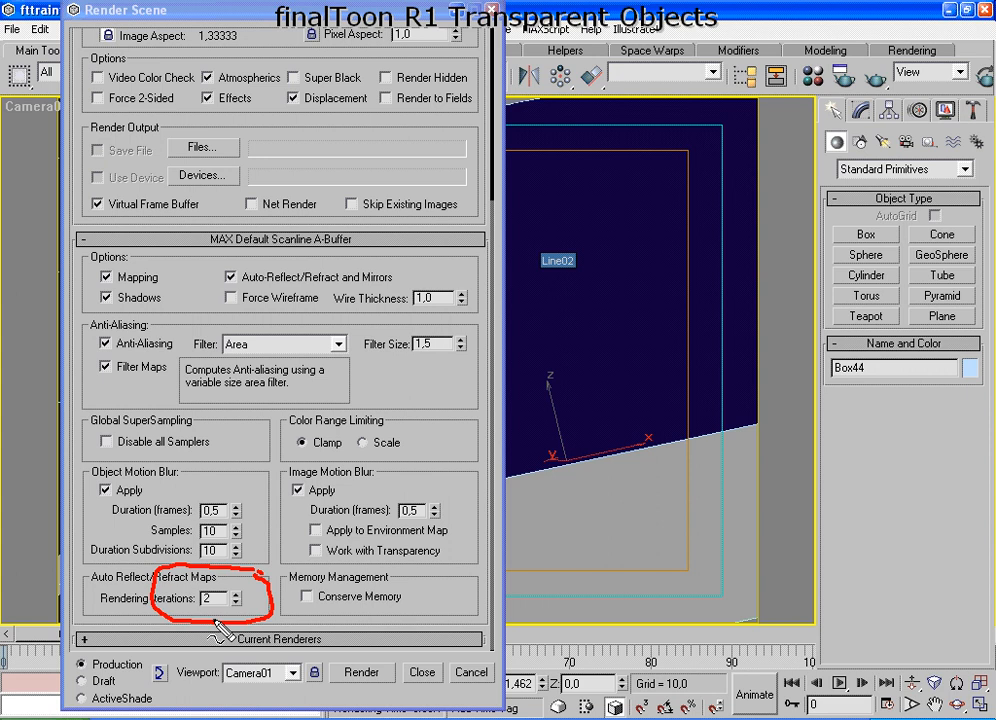
key(Escape)
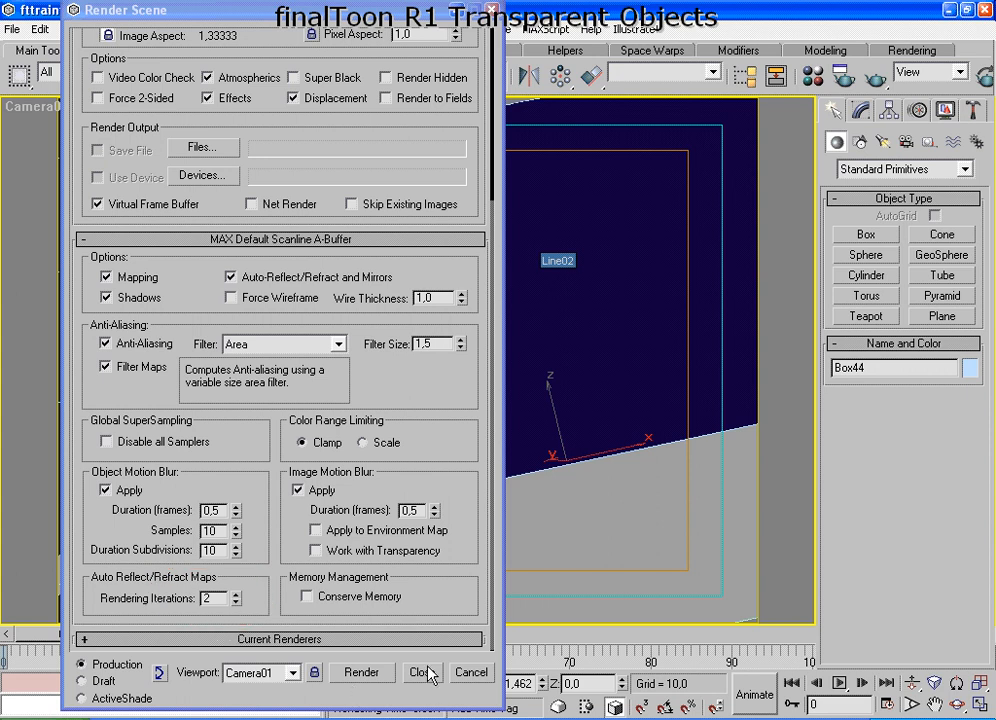
click(468, 672)
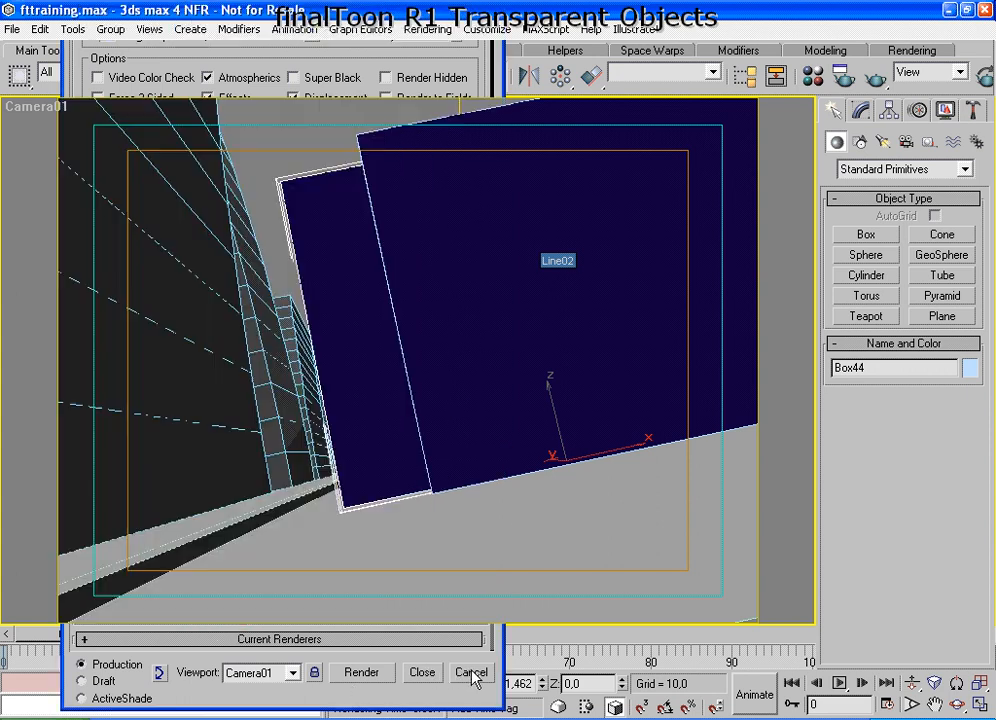